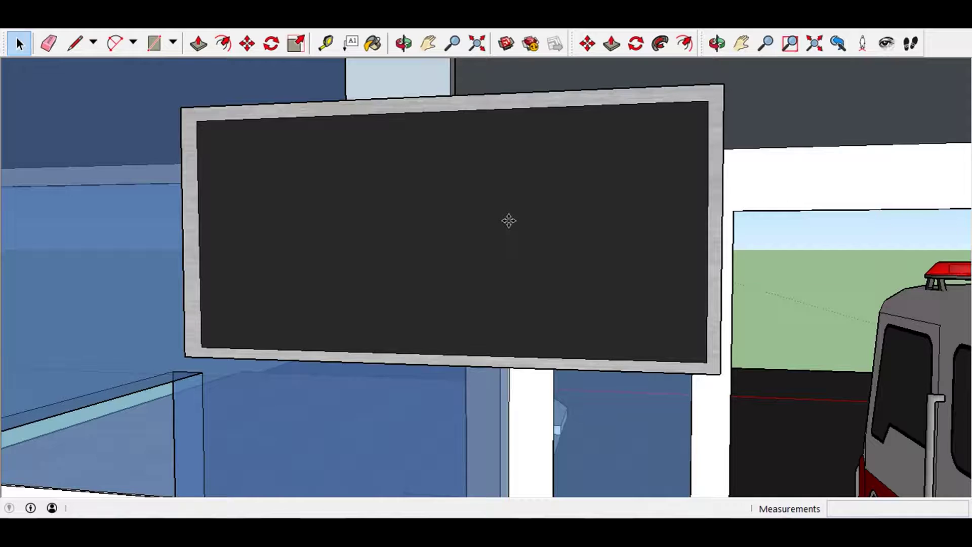
- Create 3D text with lines 'GVFD Station 4' and 'Engine 3', correcting 24 to 4
left_click(351, 44)
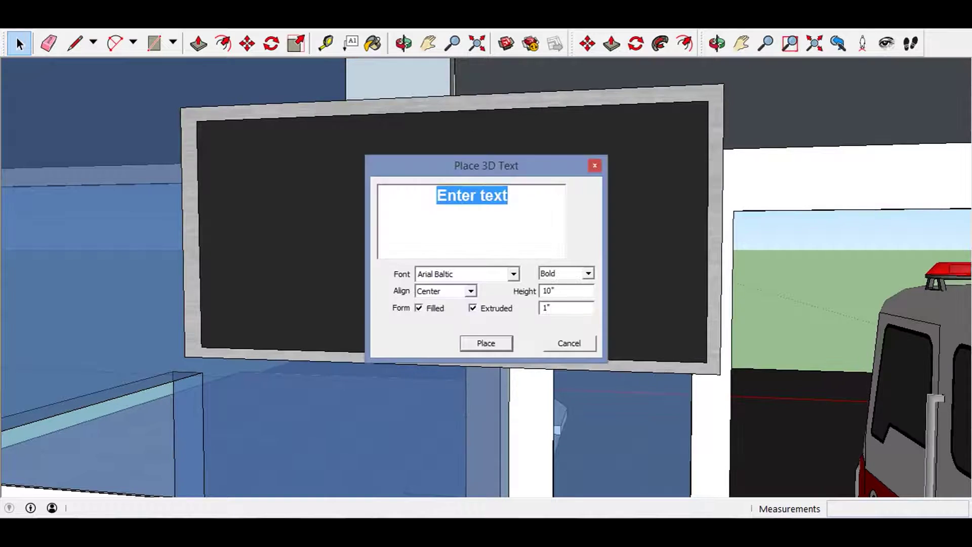
type("GV")
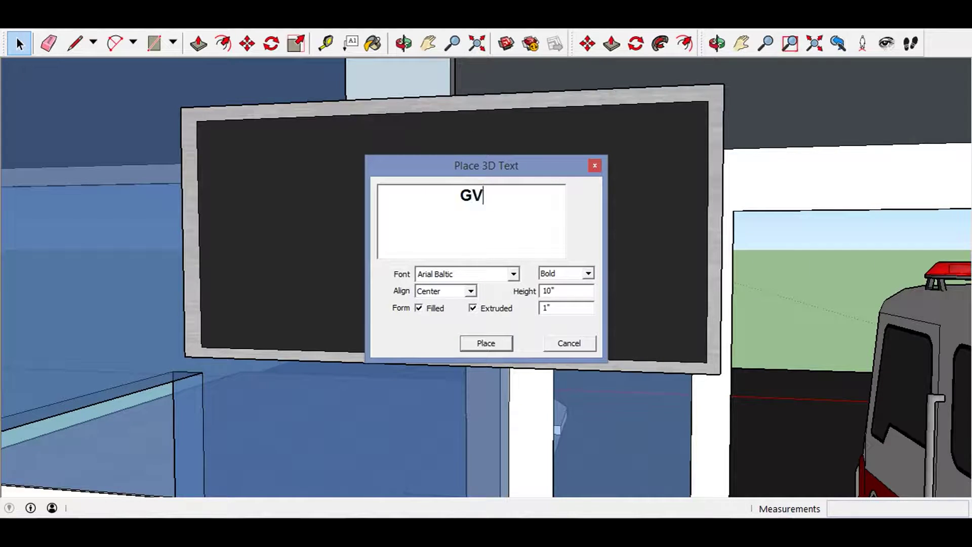
type("FD")
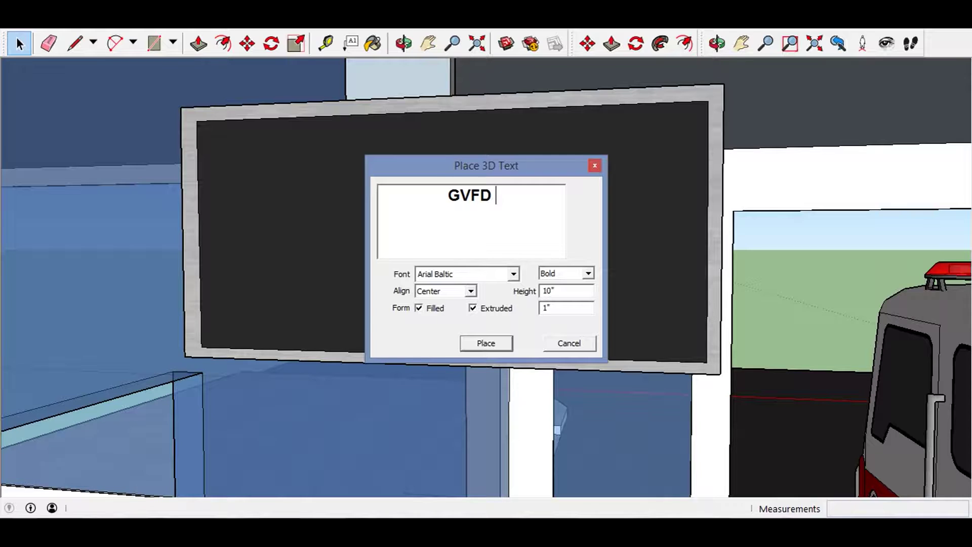
type(" Stat")
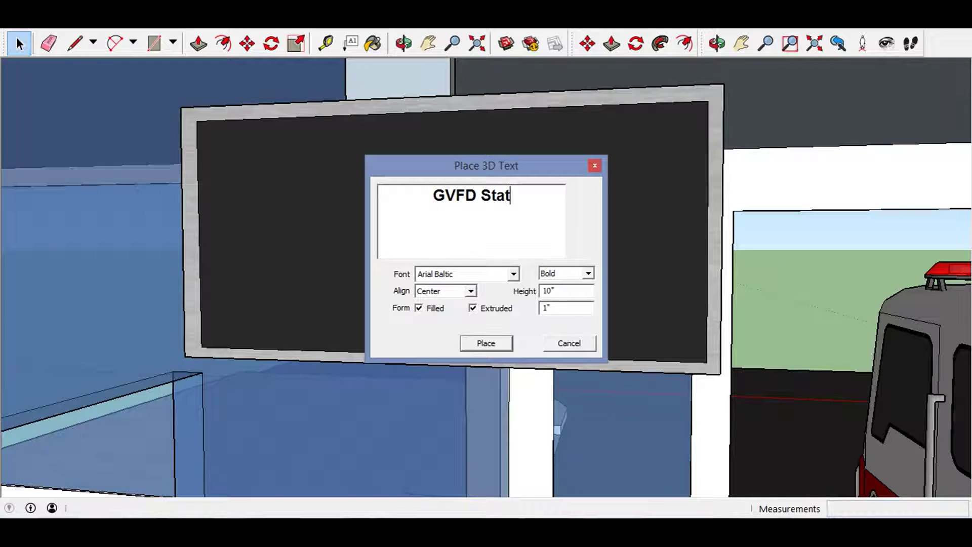
type("i")
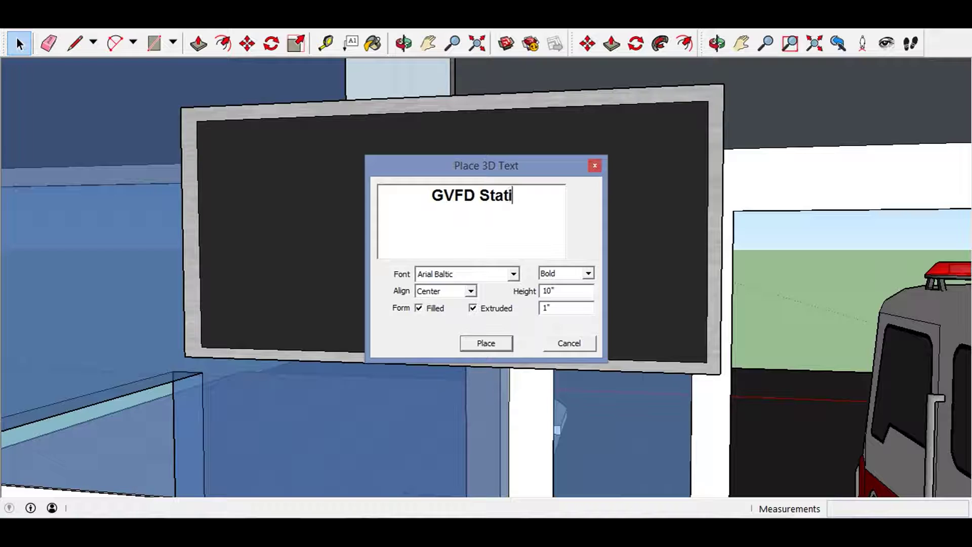
type("on 24")
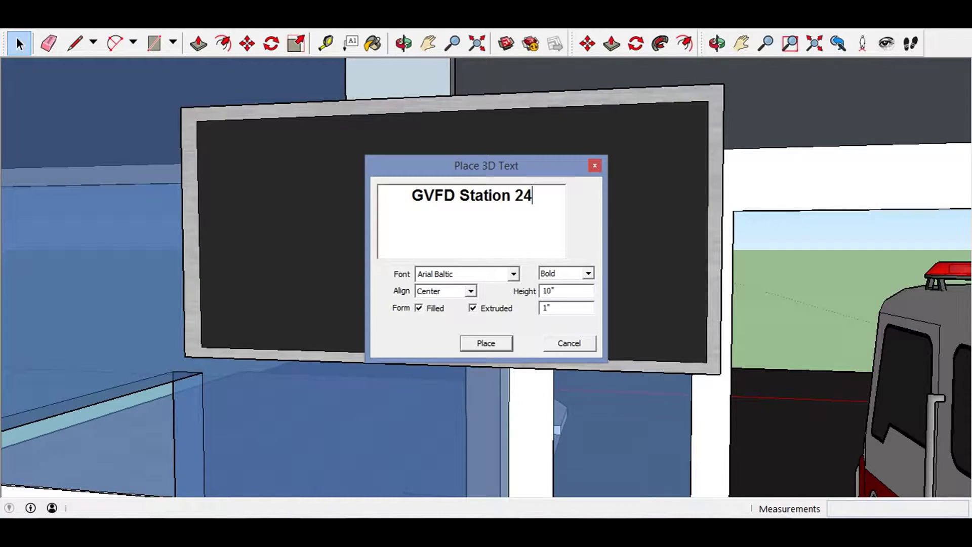
key("Return")
type("E")
type("ngine ")
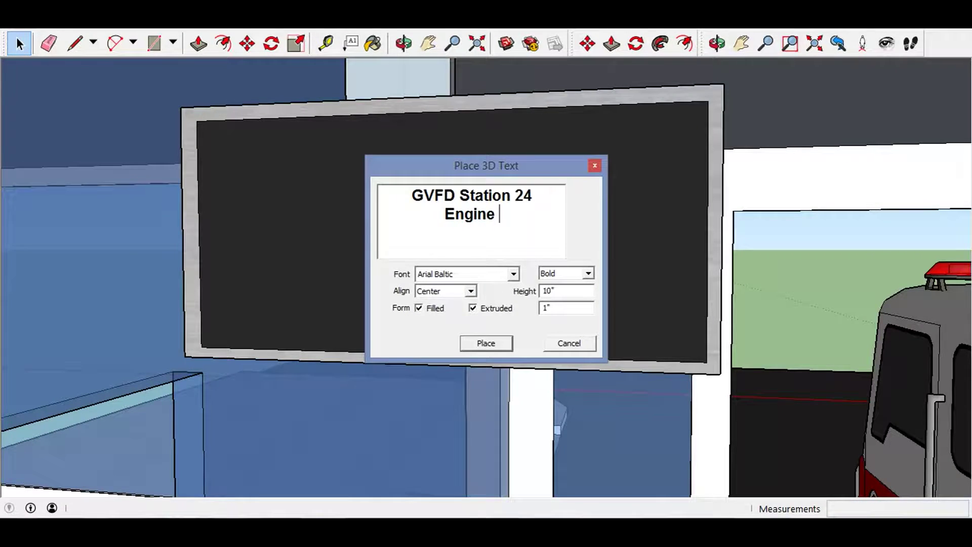
type("3")
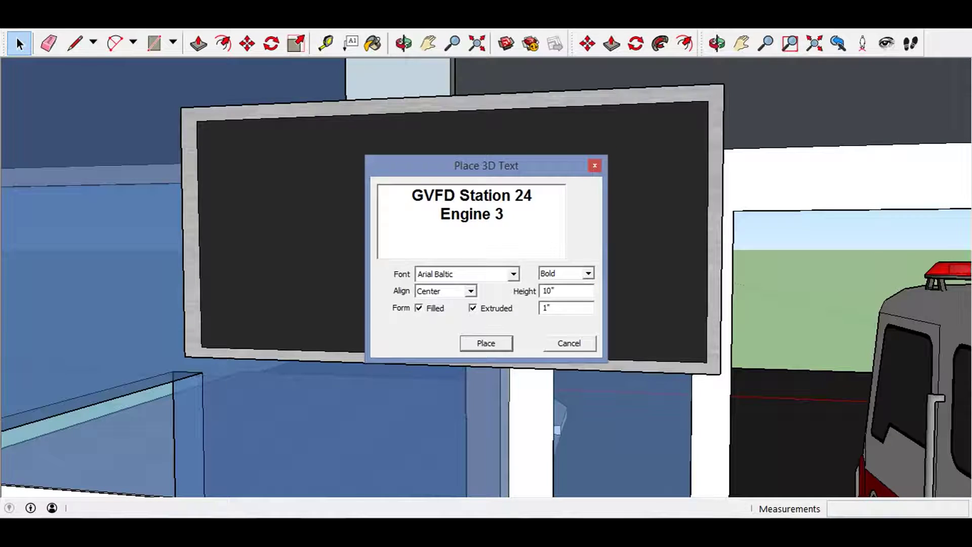
left_click_drag(534, 196, 517, 198)
key("BackSpace")
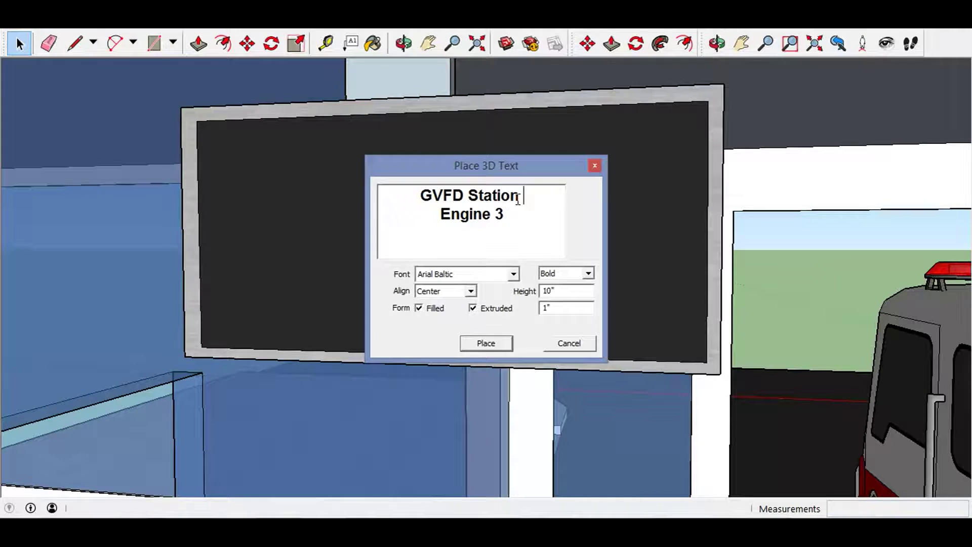
type("4")
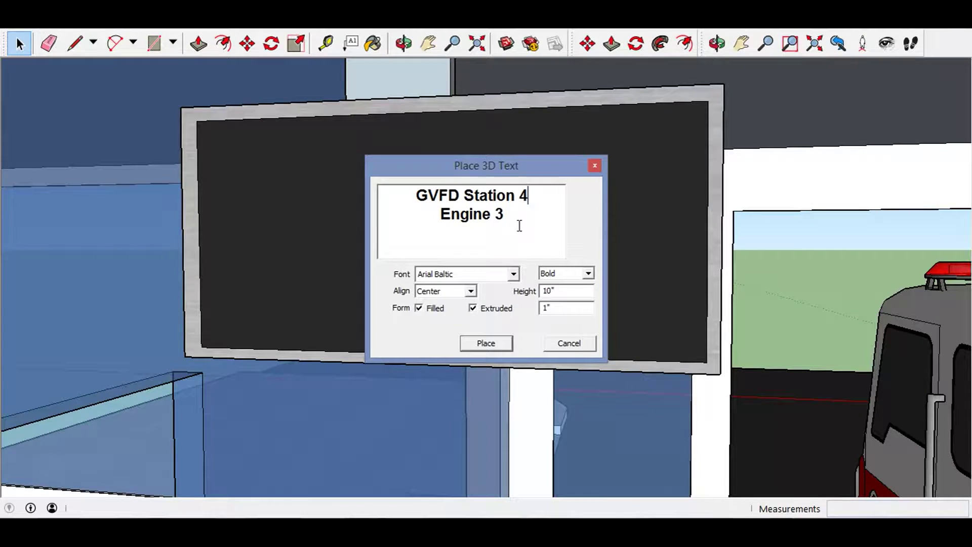
left_click(511, 217)
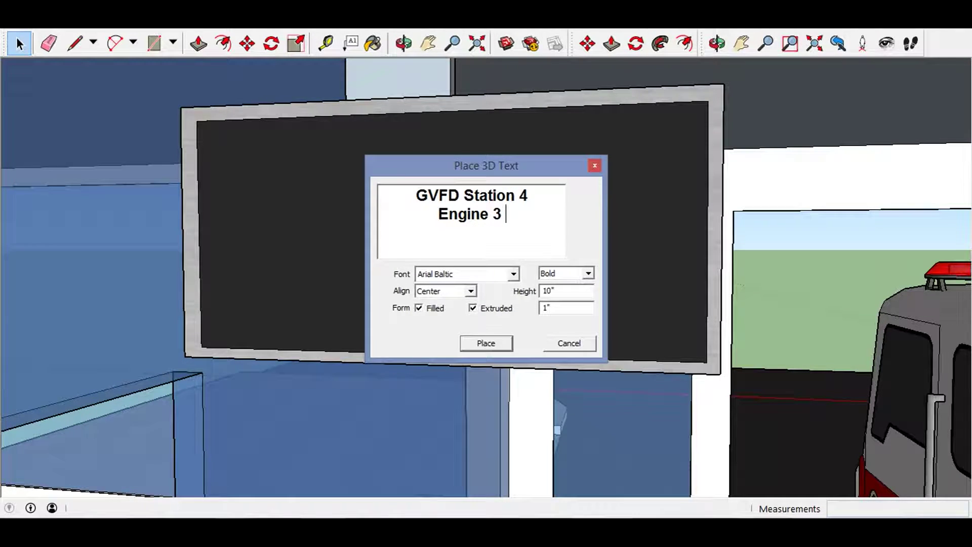
key("BackSpace")
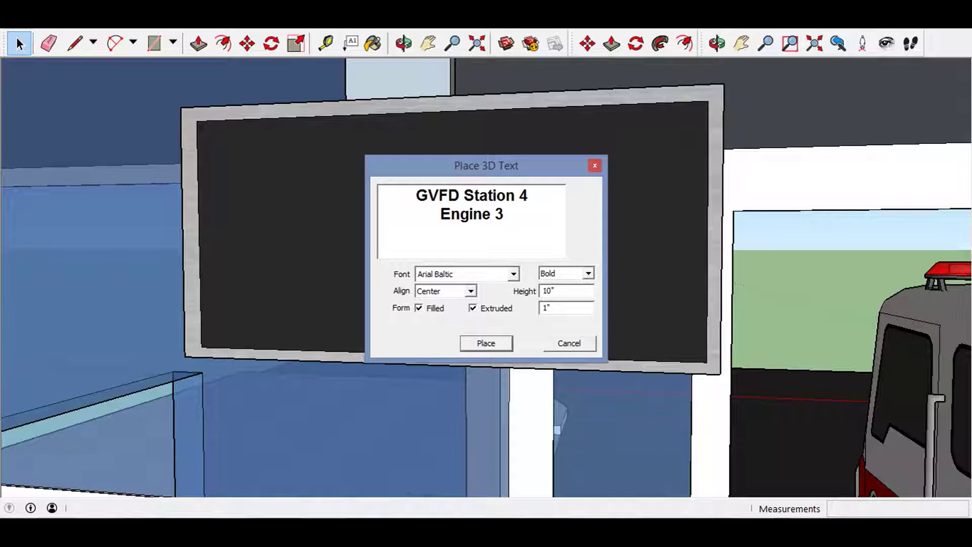
- Add 'Battalion 3' after Engine 3 on the second text line
type("Ba")
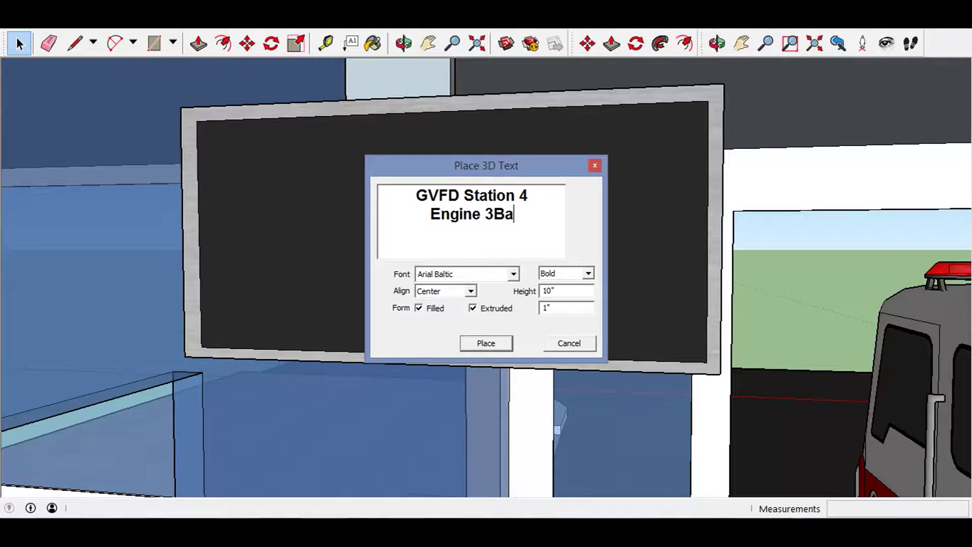
type("tt")
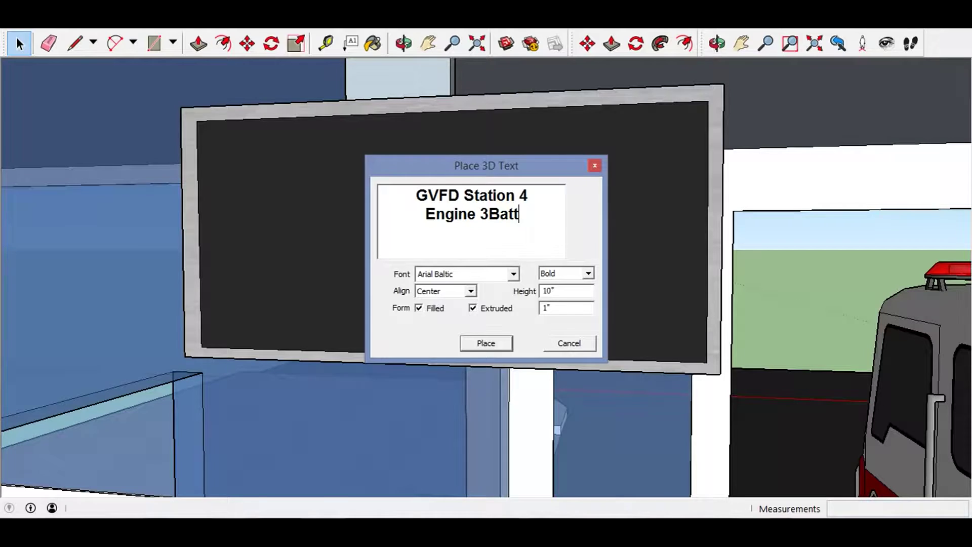
type("alion ")
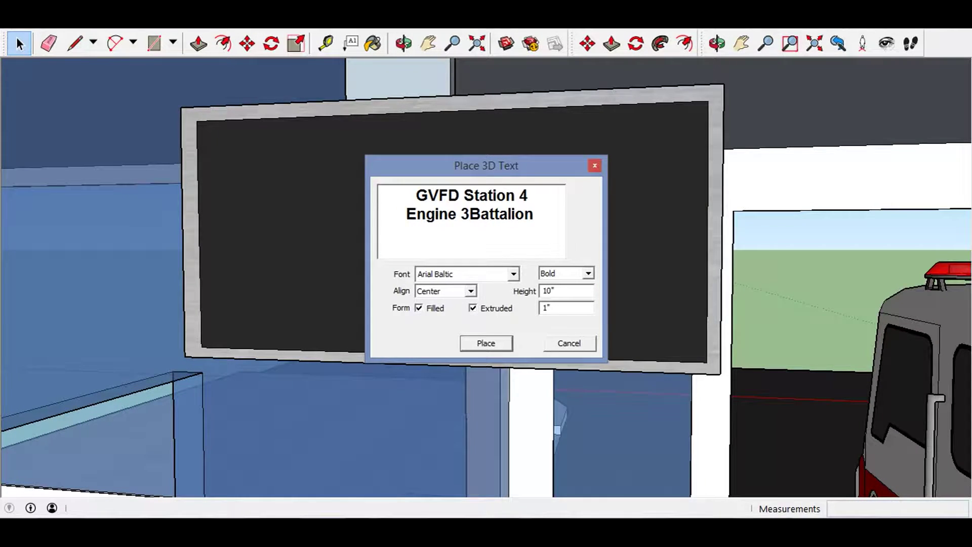
type("3")
key("BackSpace")
type("3")
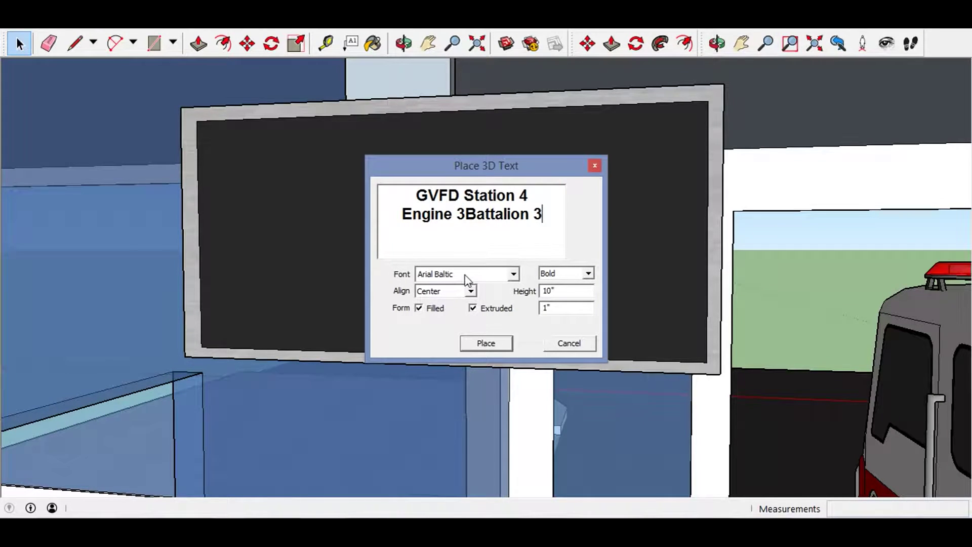
left_click(470, 217)
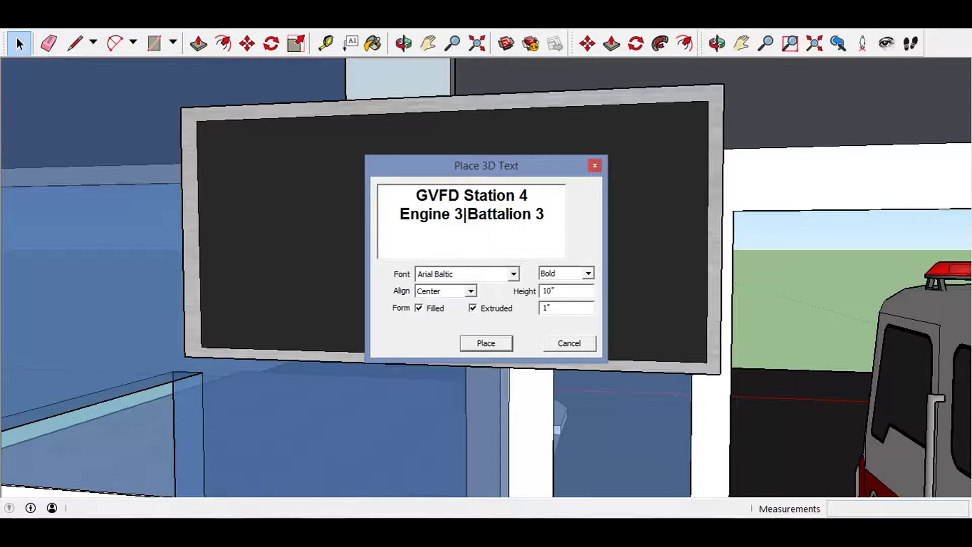
left_click(546, 214)
- Append '|Truck 1' and insert '|Engine 4' before Engine 3 on line two
type("|")
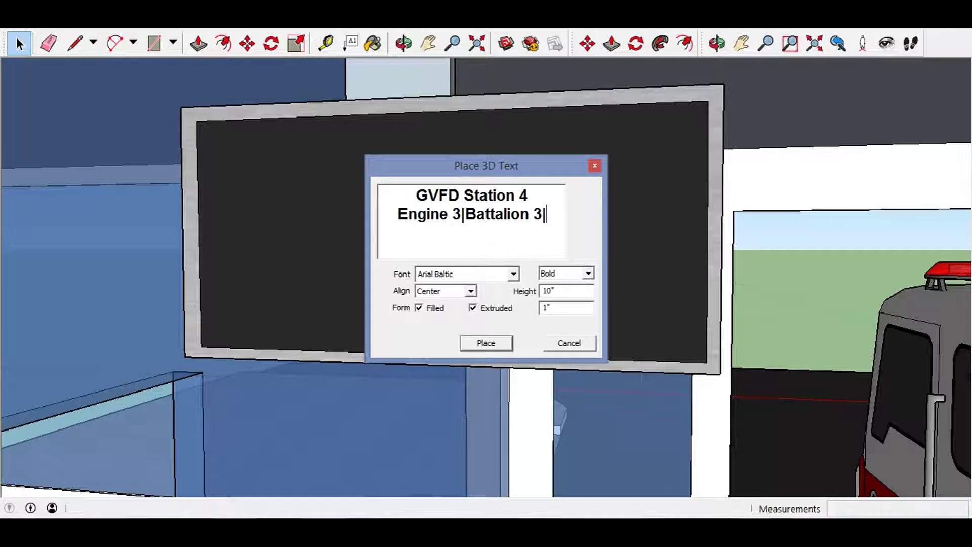
type("Tr")
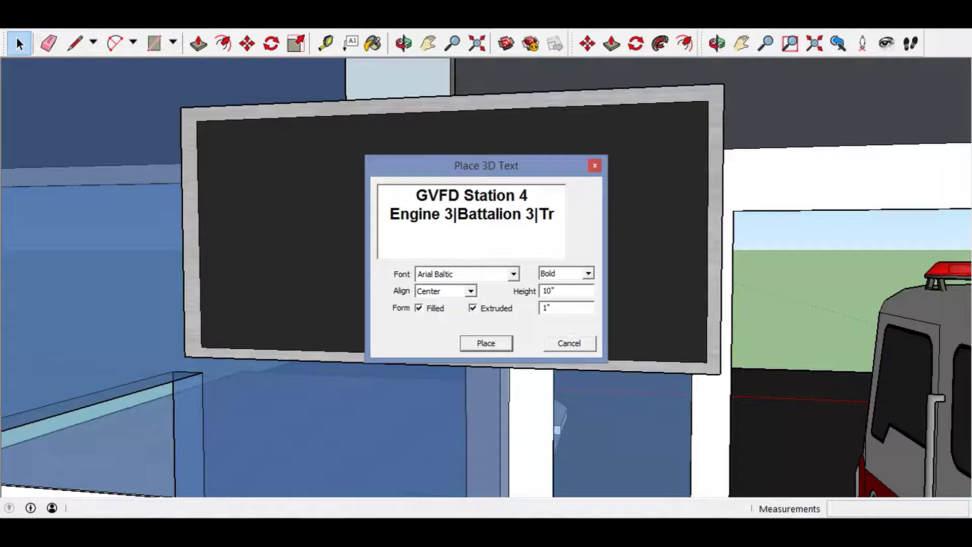
type("uck ")
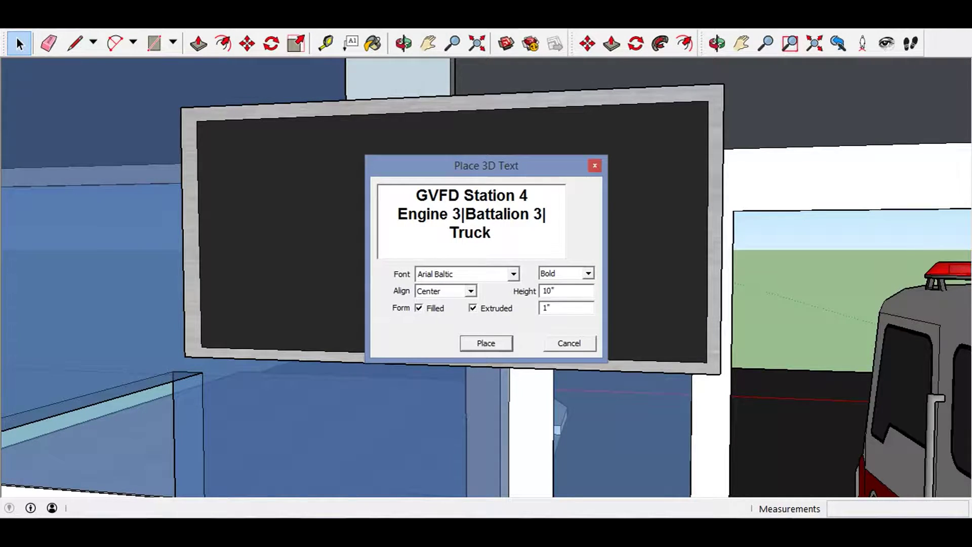
type("13")
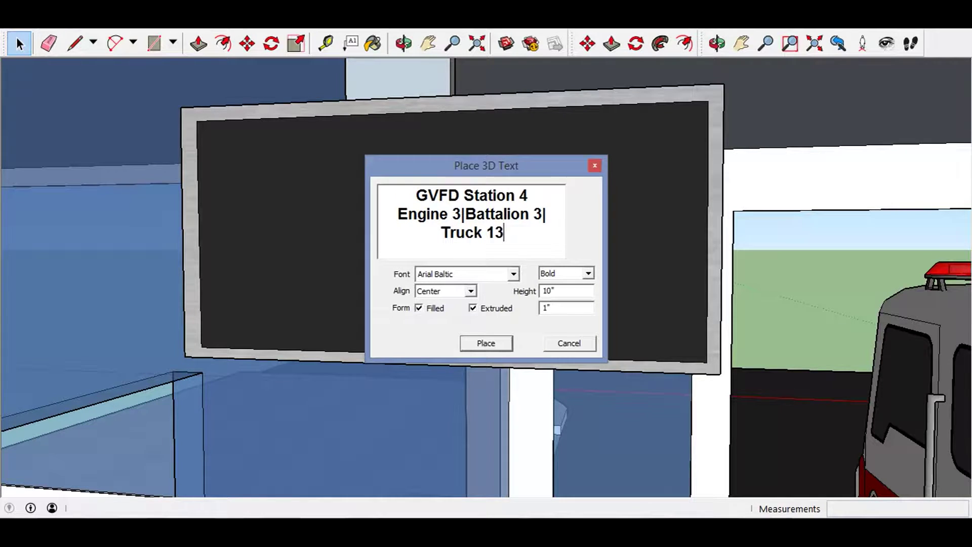
key("BackSpace")
key("BackSpace")
type("1")
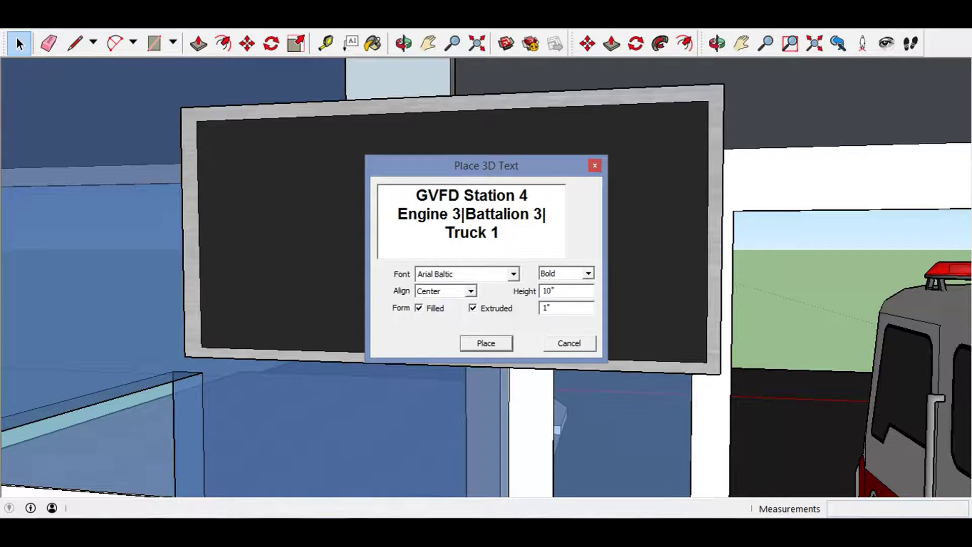
left_click(398, 215)
type("|")
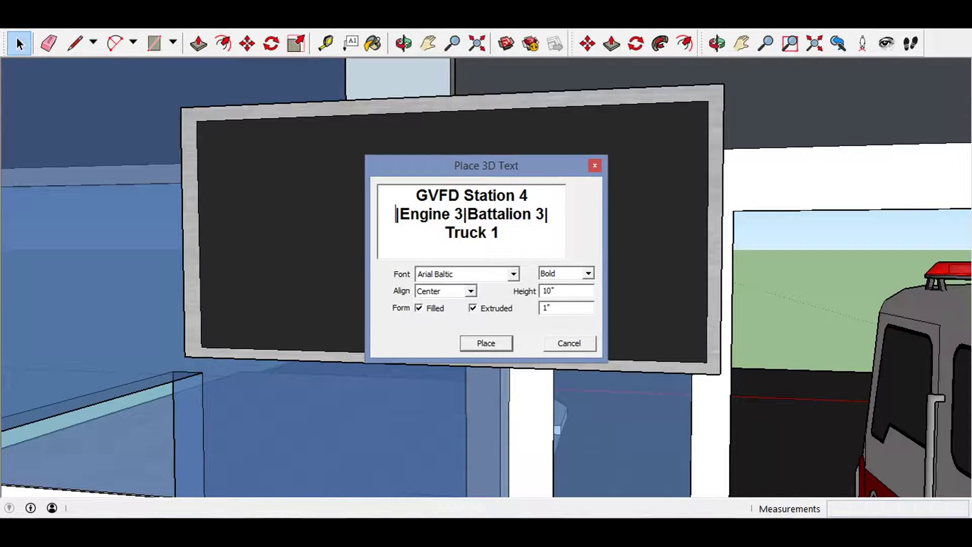
type("Engin")
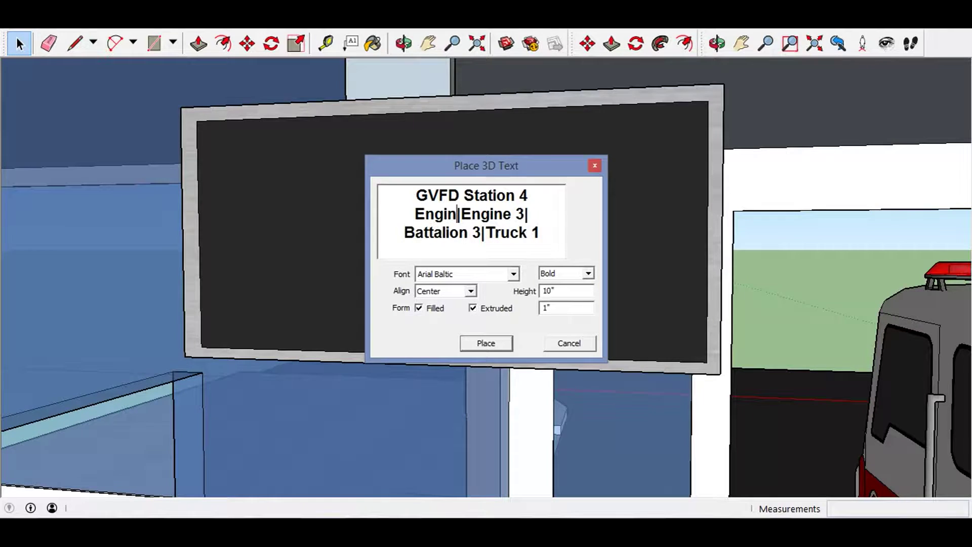
type("e ")
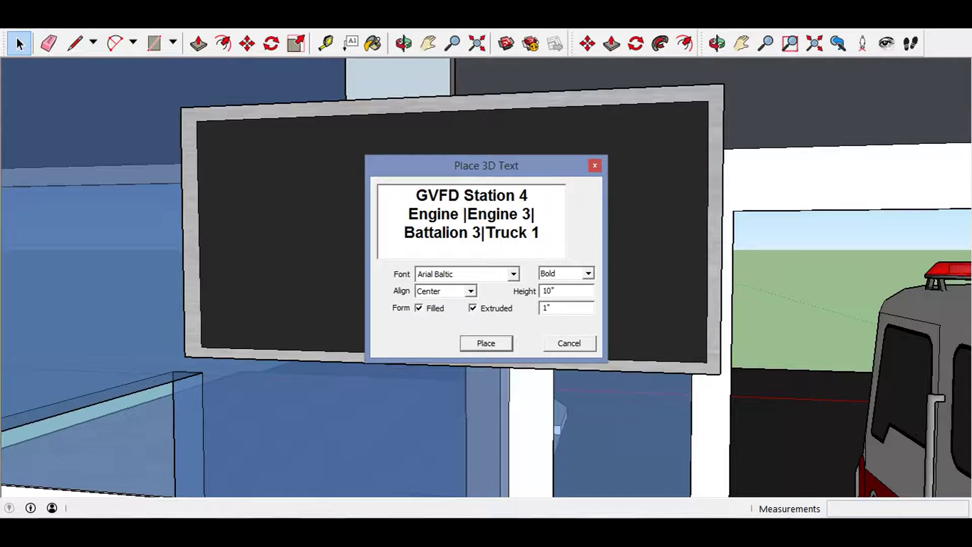
type("4")
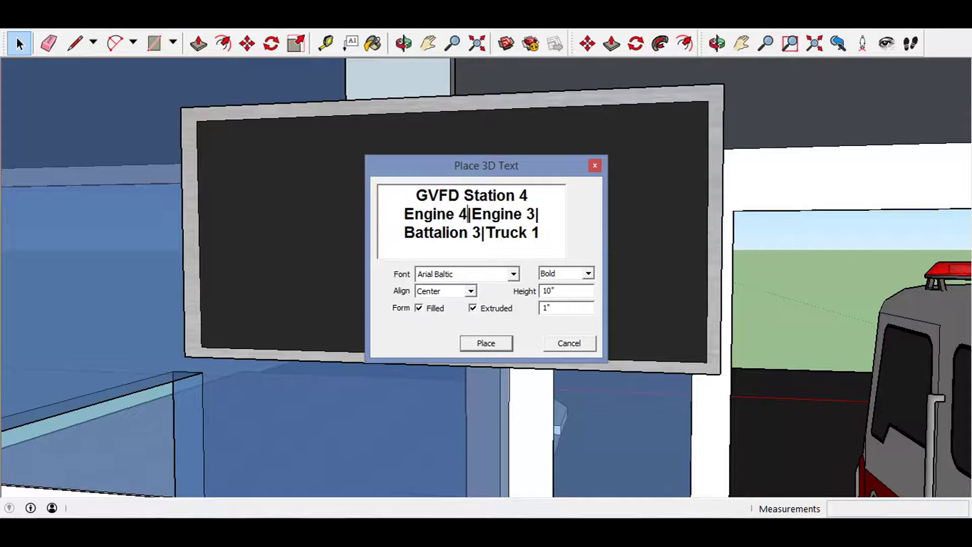
- Change the new unit to Engine 2 and add 'Rescue 1' after Truck 1, starting a new line
key("BackSpace")
type("2")
left_click(545, 234)
key("BackSpace")
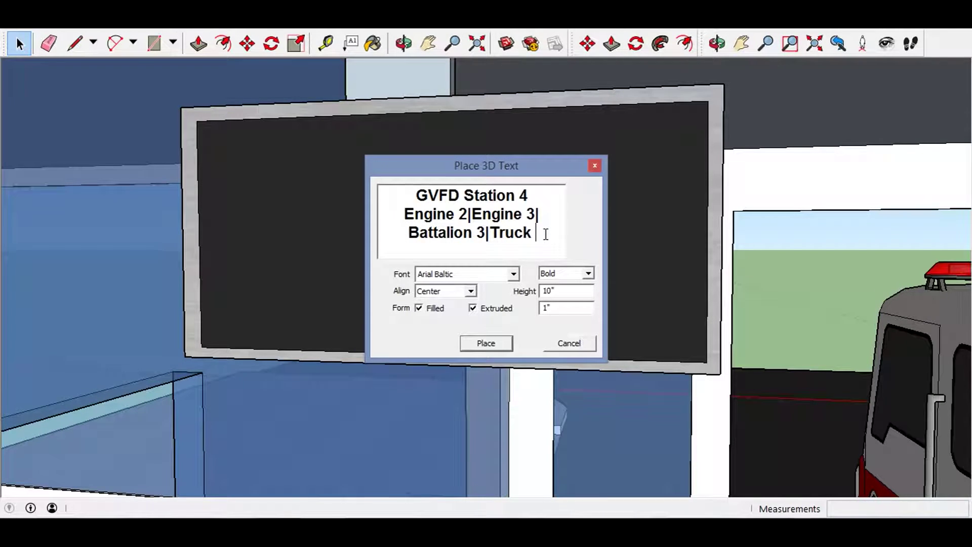
type("|")
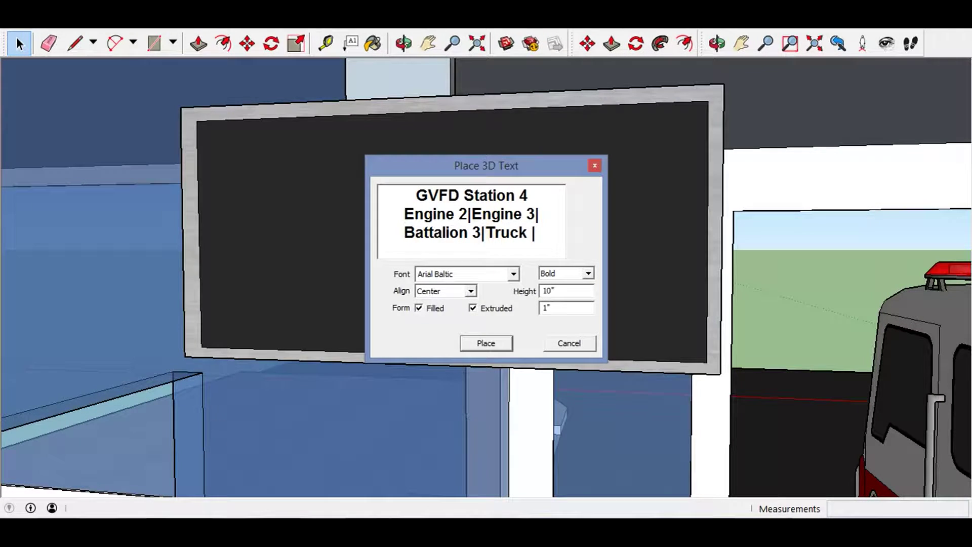
key("BackSpace")
key("BackSpace")
type("1")
type("|")
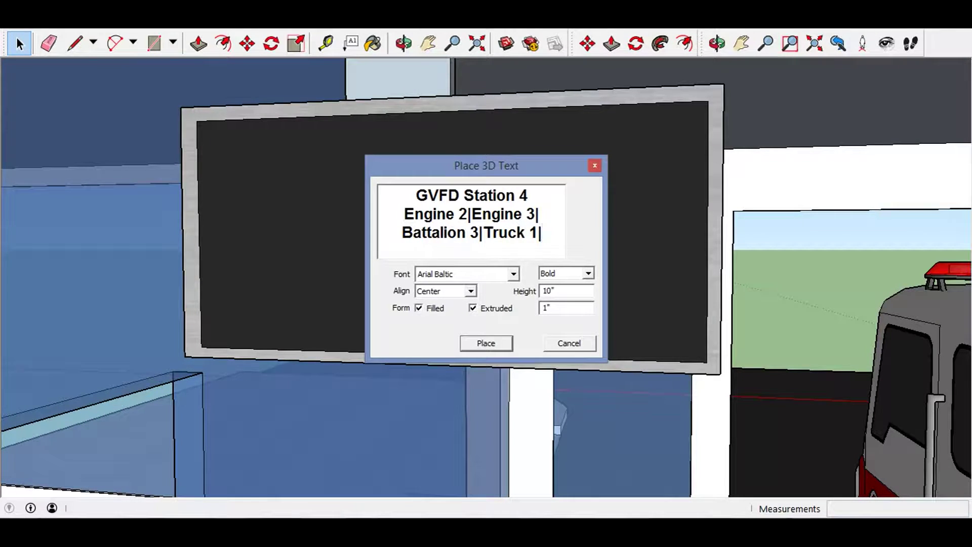
type("E")
key("BackSpace")
type("Re")
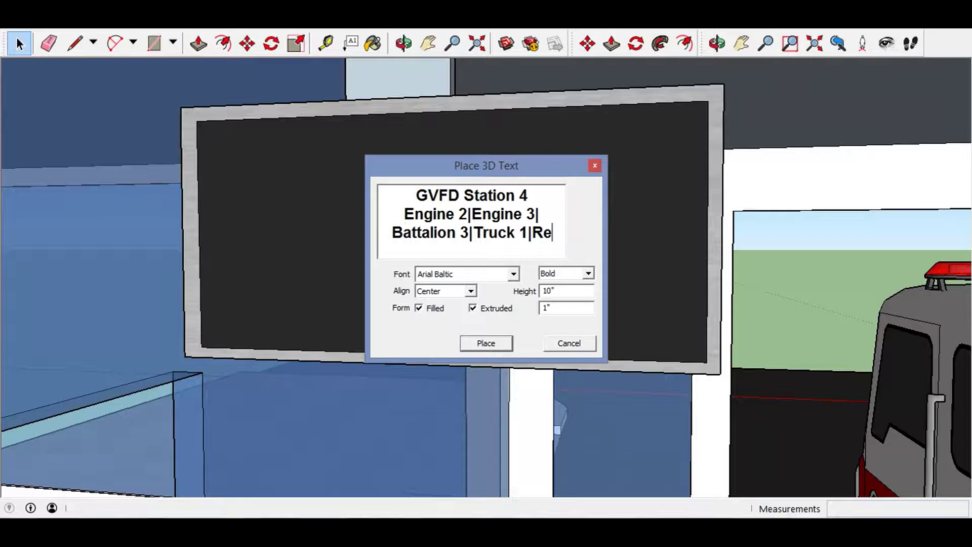
type("scue ")
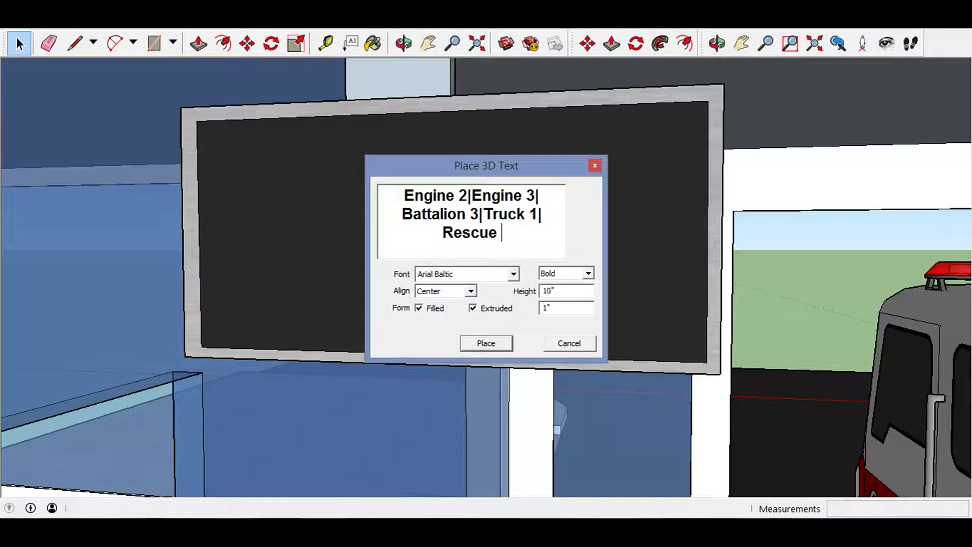
type("1")
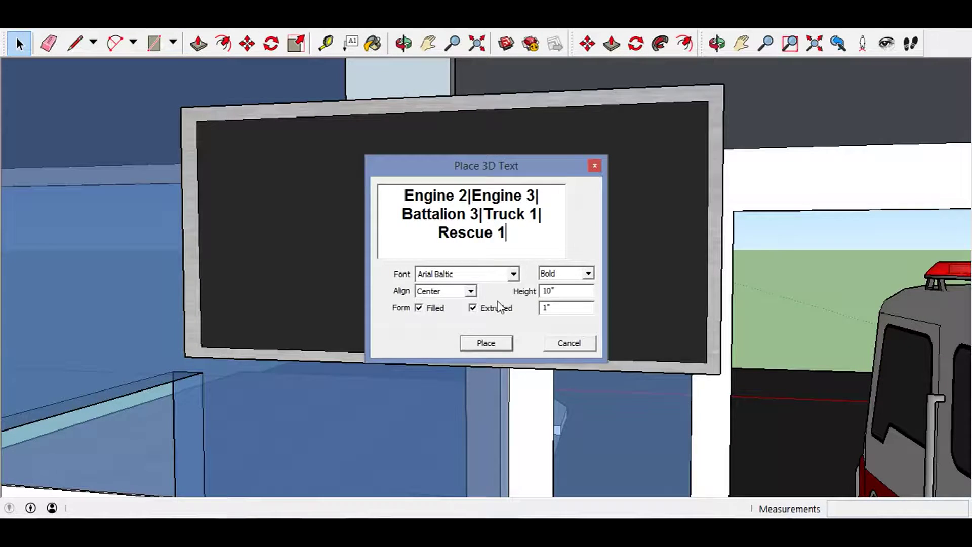
key("Return")
key("Return")
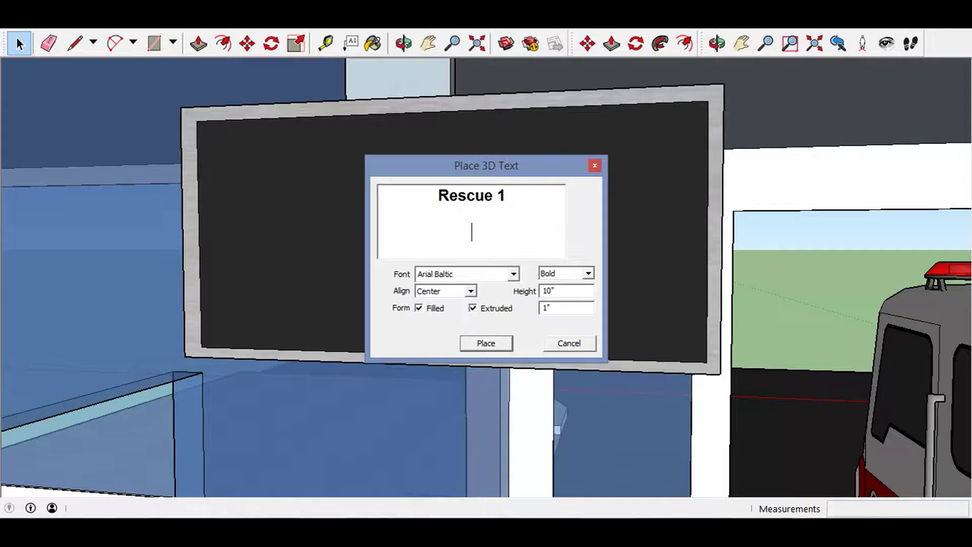
- Add the line '2nd Alarm Structure Fire' and place the 3D text
type("2")
type("nd ")
type("Alar")
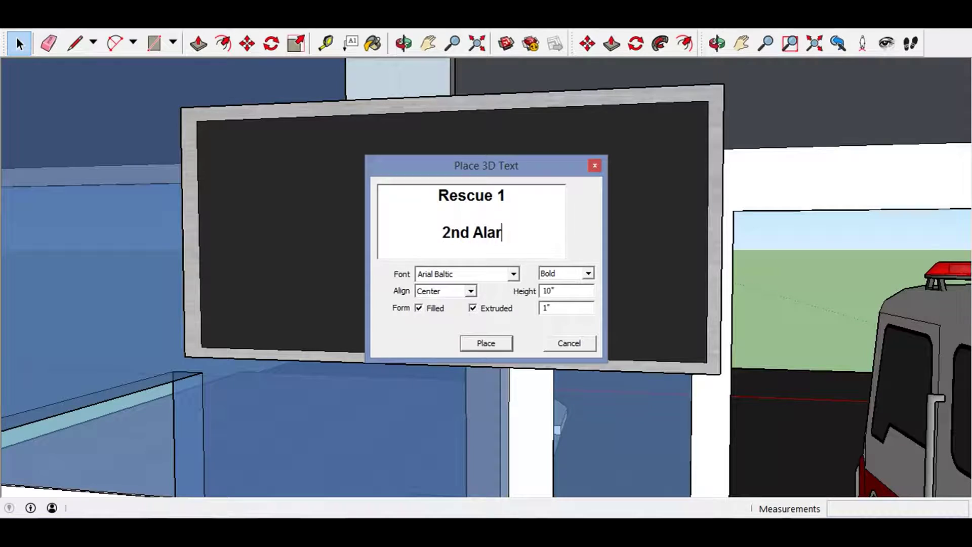
type("m ")
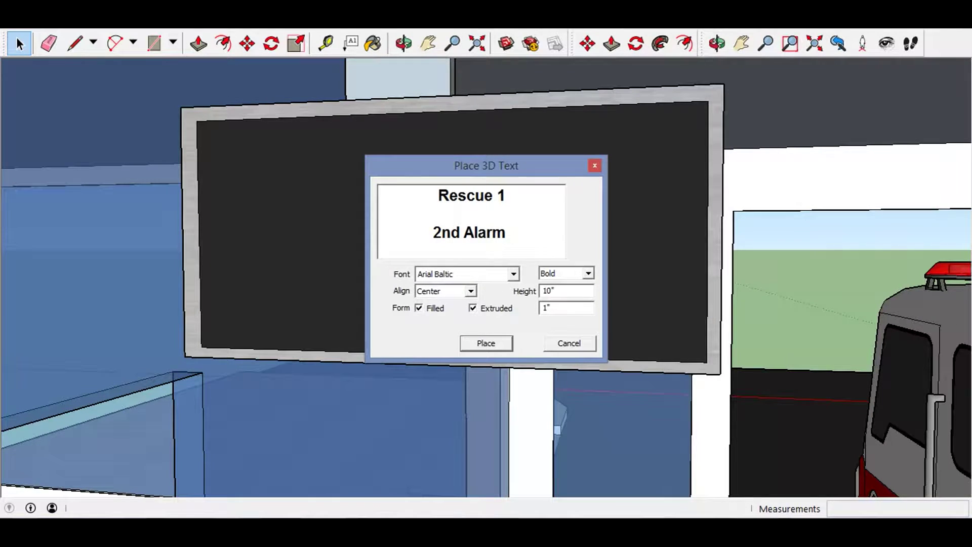
type("Struct")
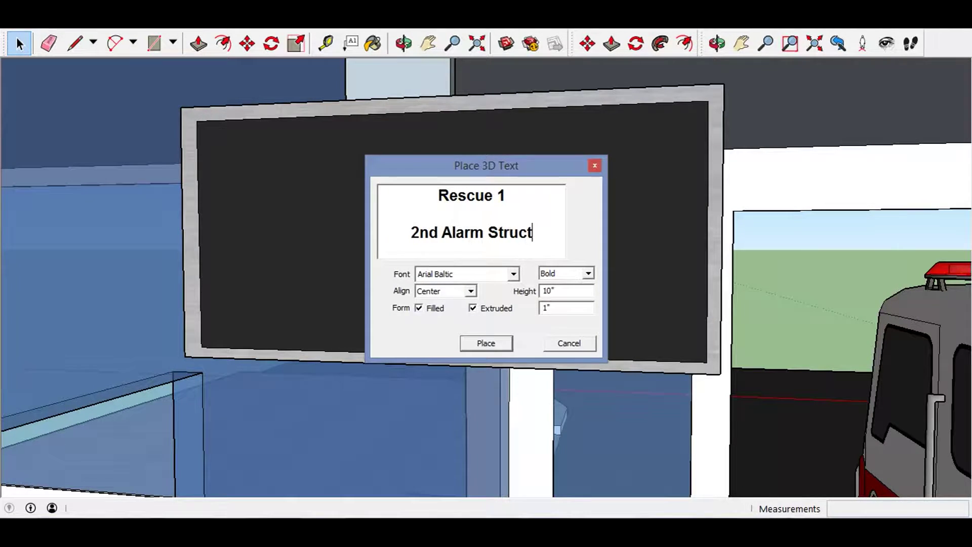
type("ure Fi")
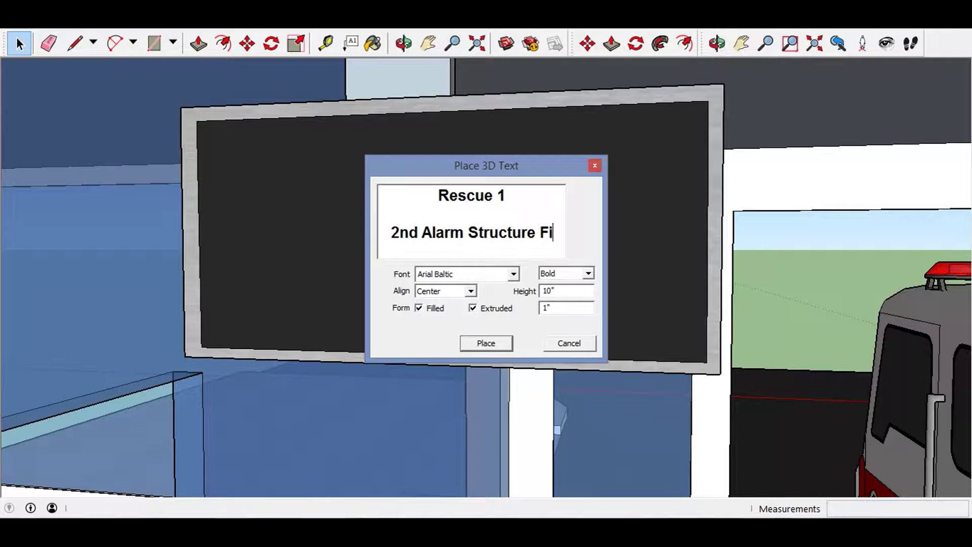
type("re")
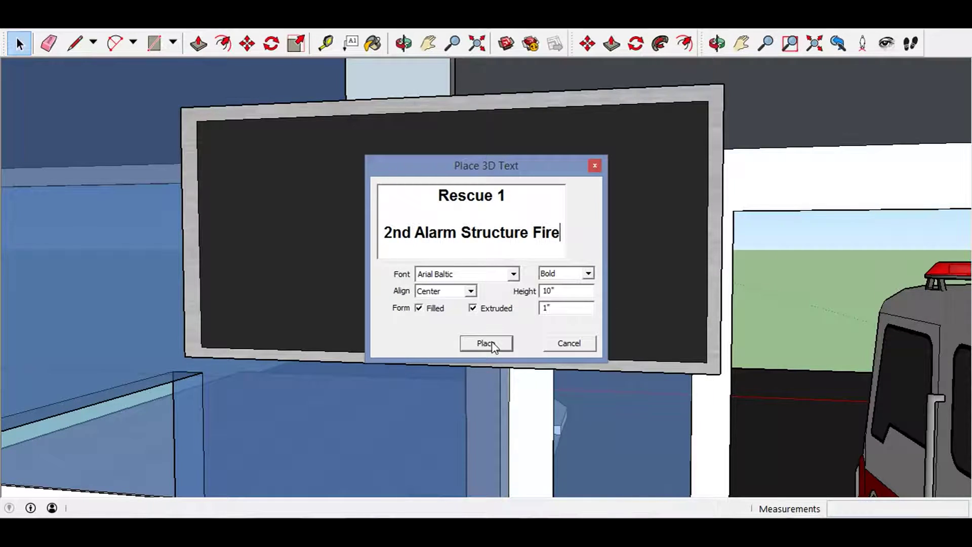
left_click(492, 345)
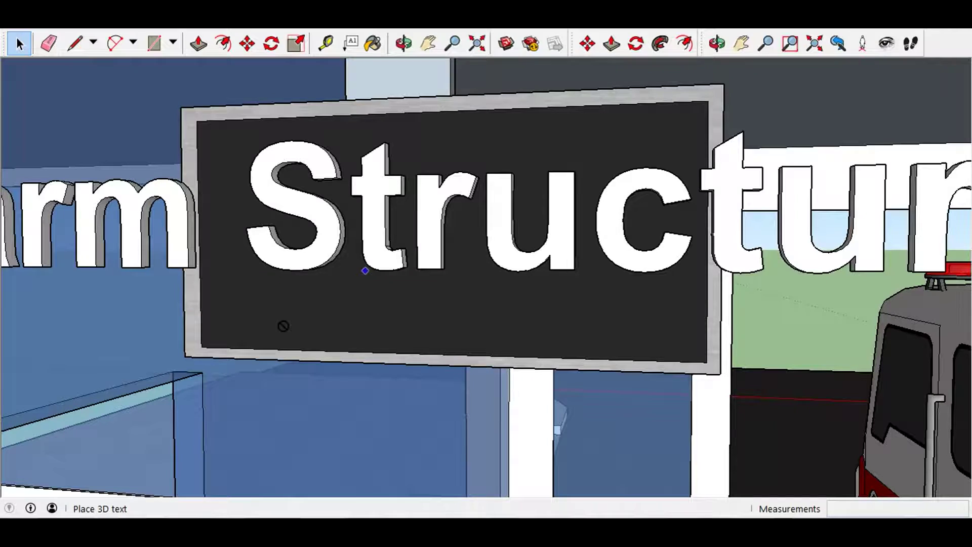
- Drop the 3D text into the model and scale it down to a small block
left_click(361, 250)
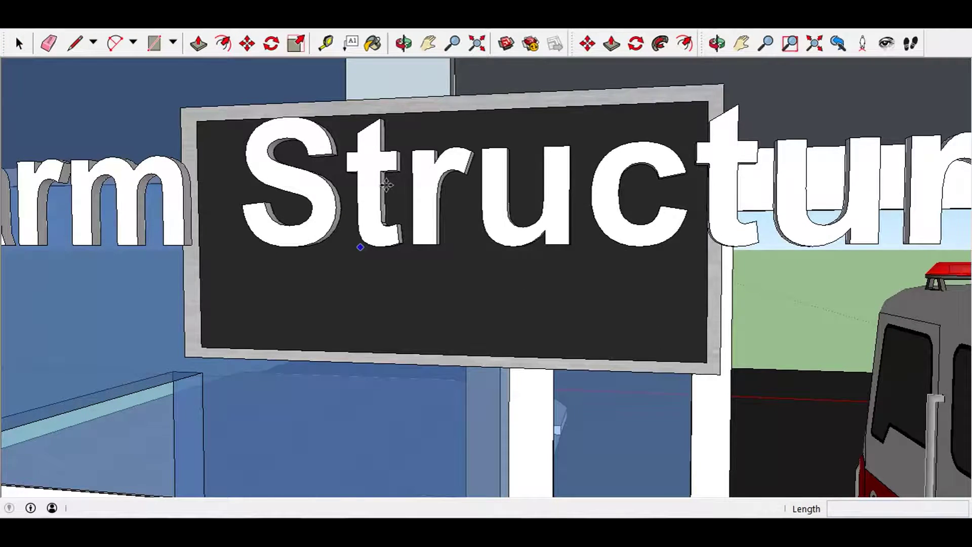
key("z")
mouse_move(495, 130)
left_mouse_down()
mouse_move(423, 152)
mouse_move(408, 209)
left_mouse_up()
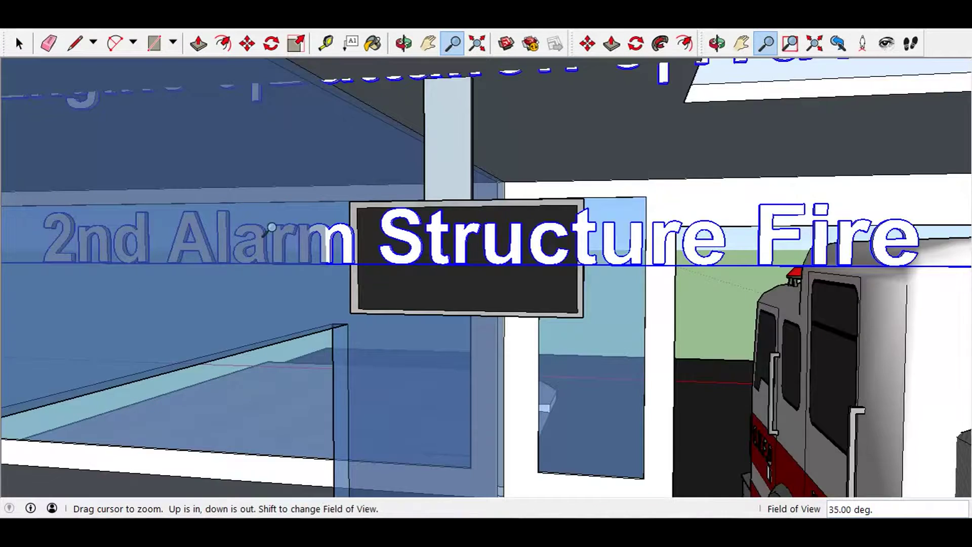
key("s")
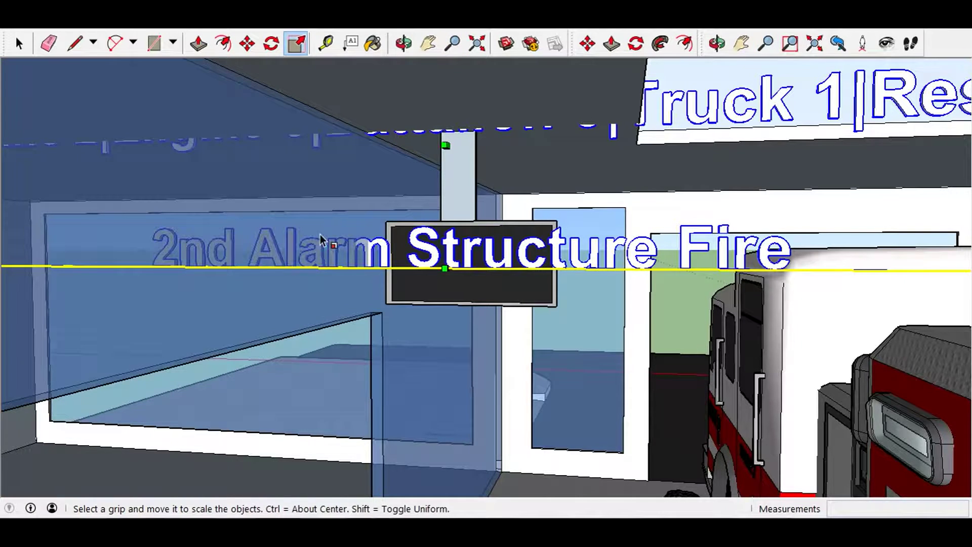
left_click(453, 43)
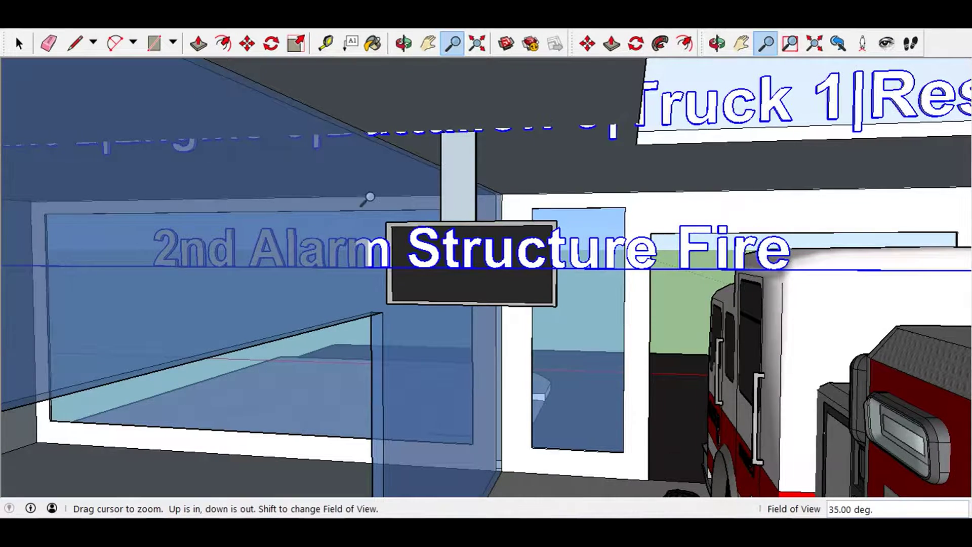
left_click_drag(364, 200, 480, 133)
scroll(480, 133, "down", 2)
key("s")
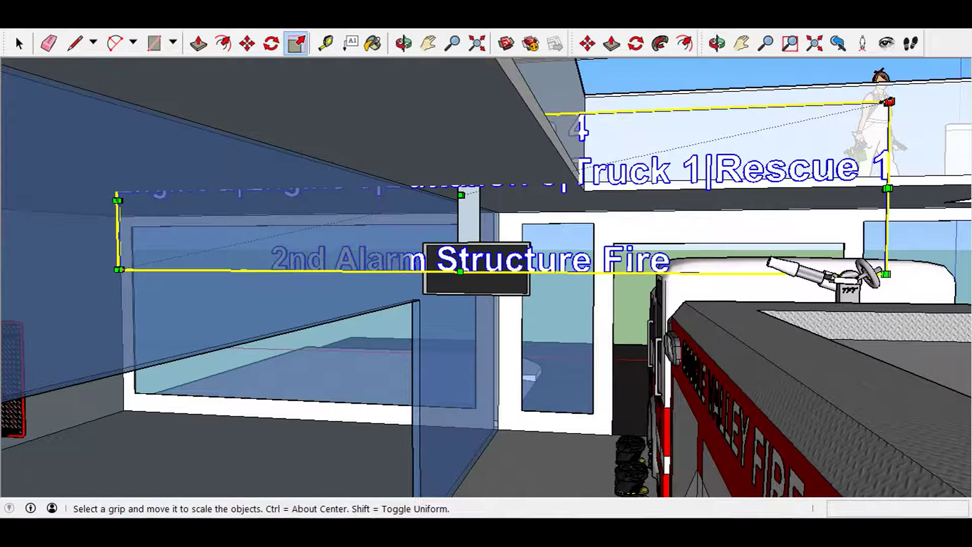
left_click_drag(890, 101, 330, 224)
- Move the text onto the dark sign board and shrink it further to fit
left_click(247, 43)
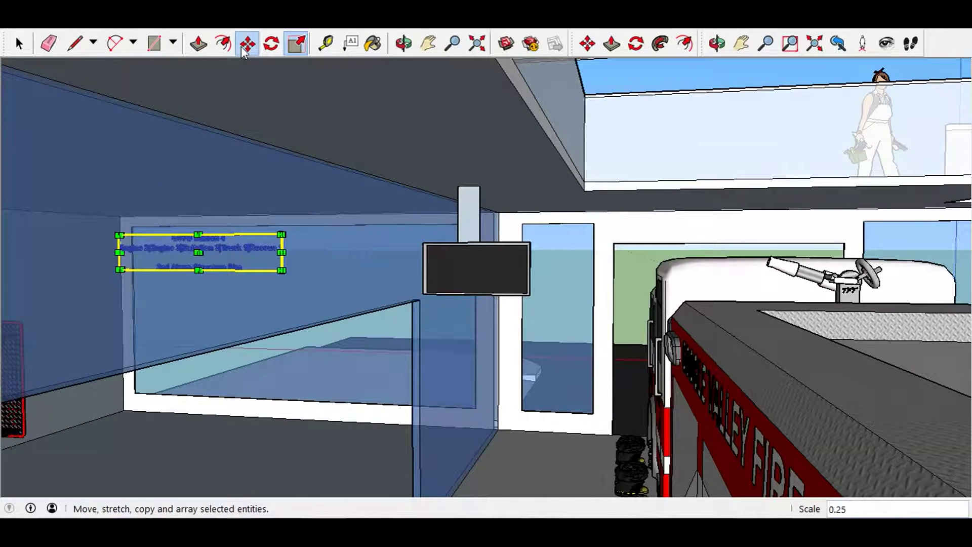
left_click(236, 261)
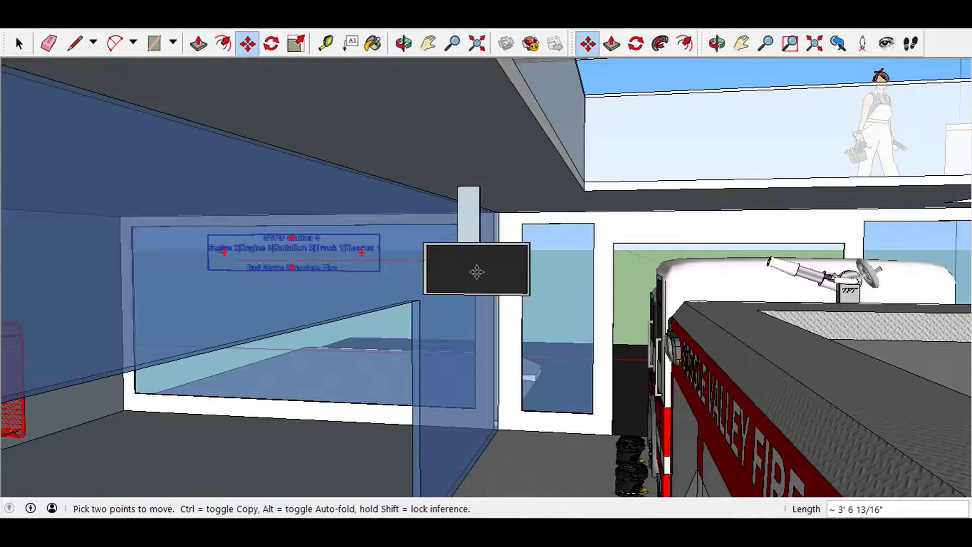
left_click(338, 268)
key("s")
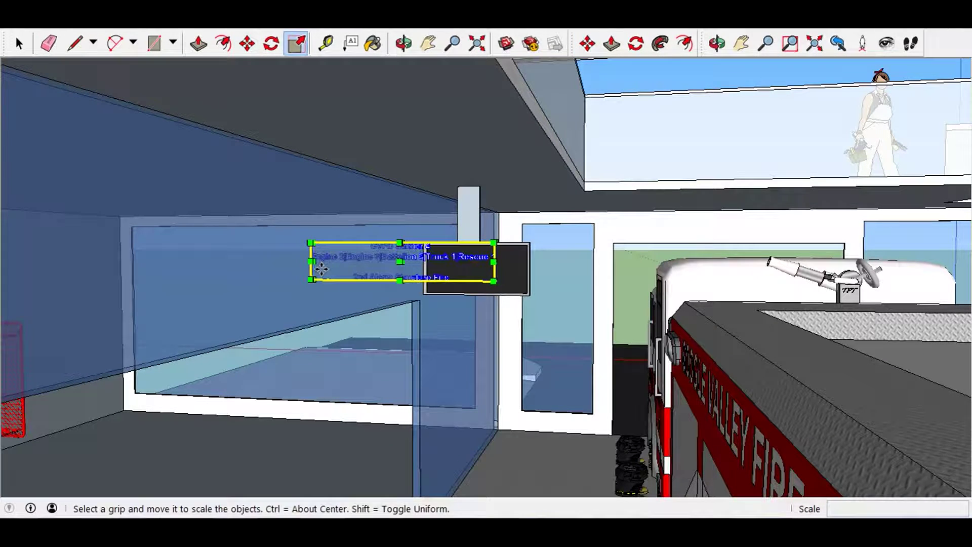
left_click_drag(311, 278, 425, 258)
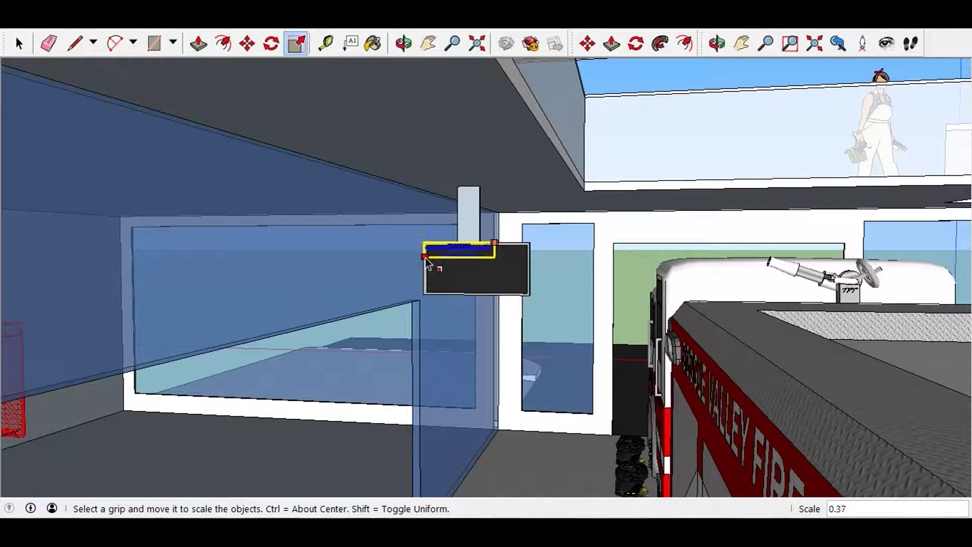
left_click(451, 43)
left_click_drag(669, 156, 667, 111)
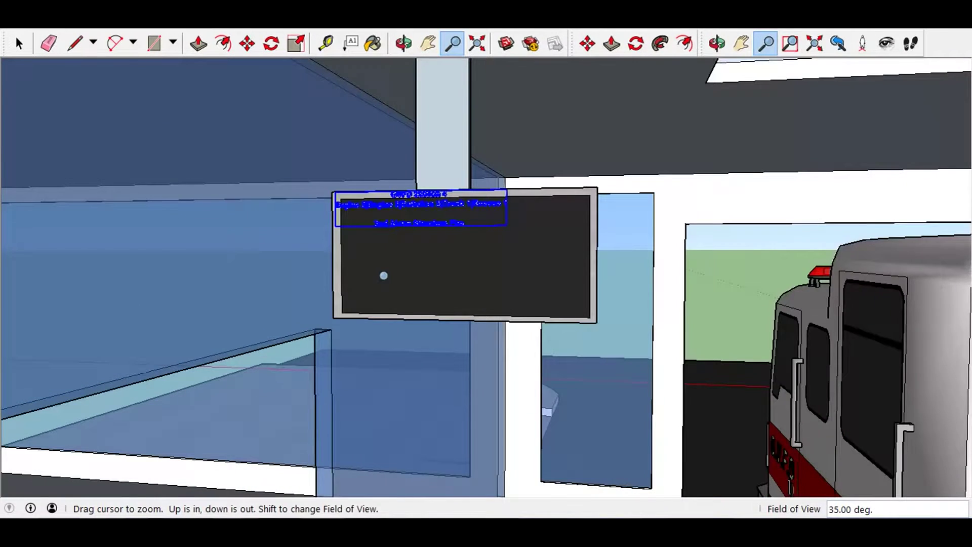
left_click_drag(529, 212, 530, 156)
left_click_drag(324, 199, 324, 152)
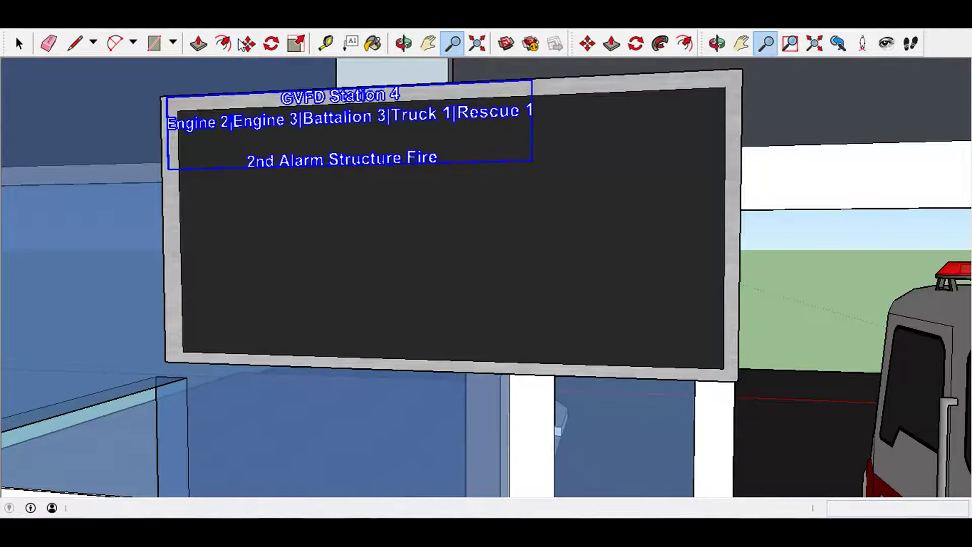
left_click(246, 44)
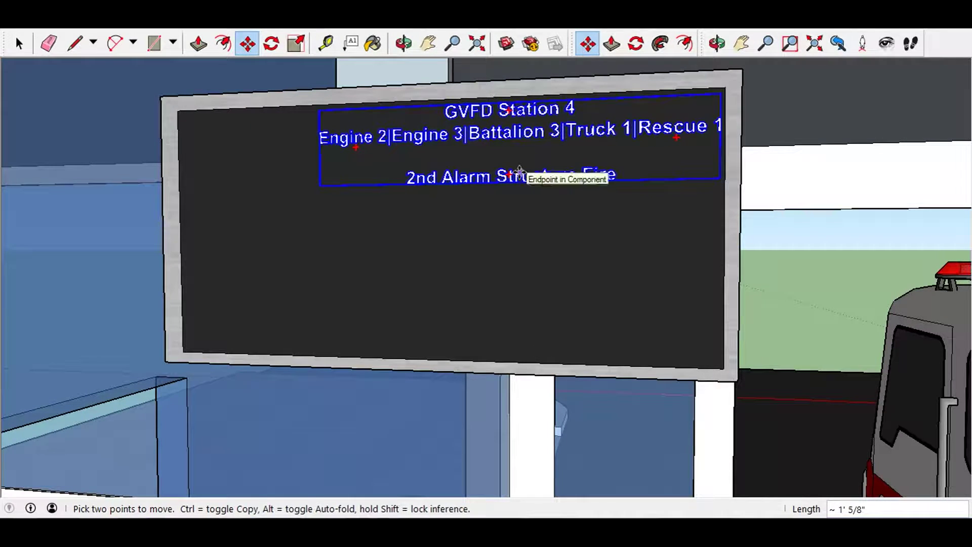
- Shift the text across the sign and enlarge it by 1.39 to span the board's width
left_click(520, 172)
key("s")
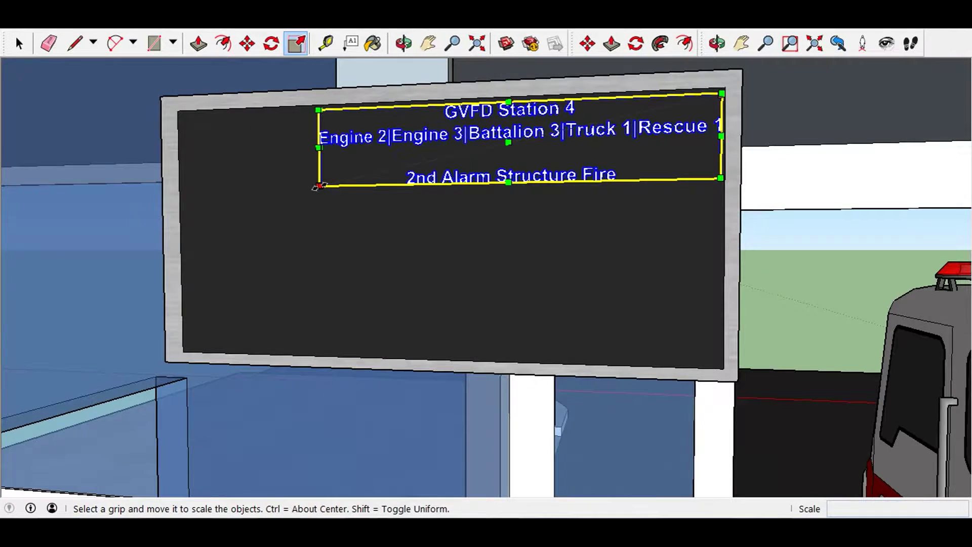
left_click_drag(319, 185, 186, 217)
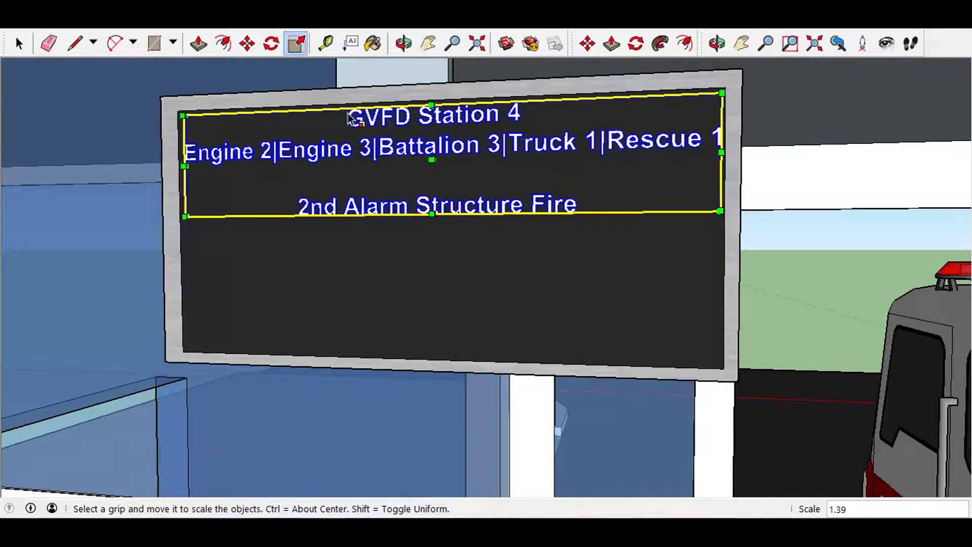
left_click(404, 44)
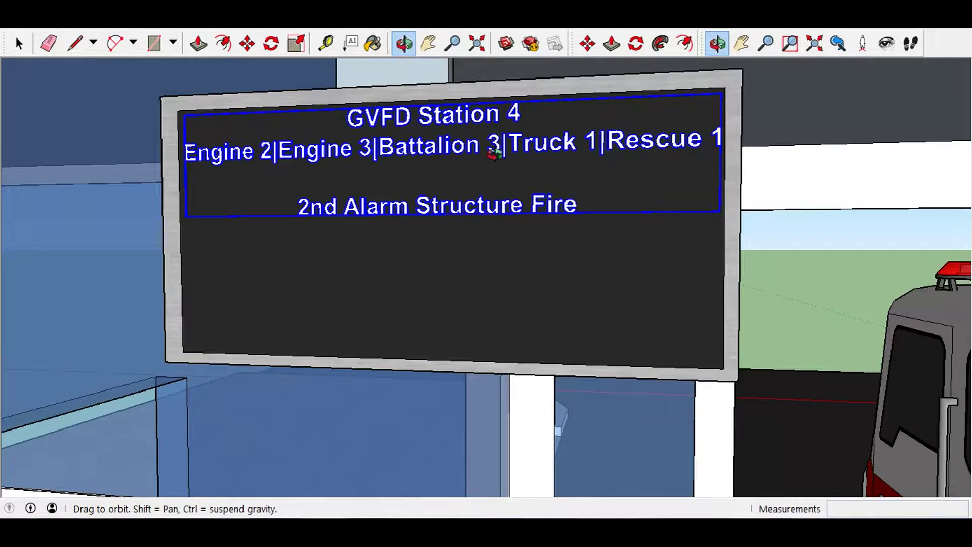
scroll(494, 152, "up", 2)
scroll(494, 152, "up", 3)
scroll(493, 151, "up", 2)
scroll(494, 152, "up", 3)
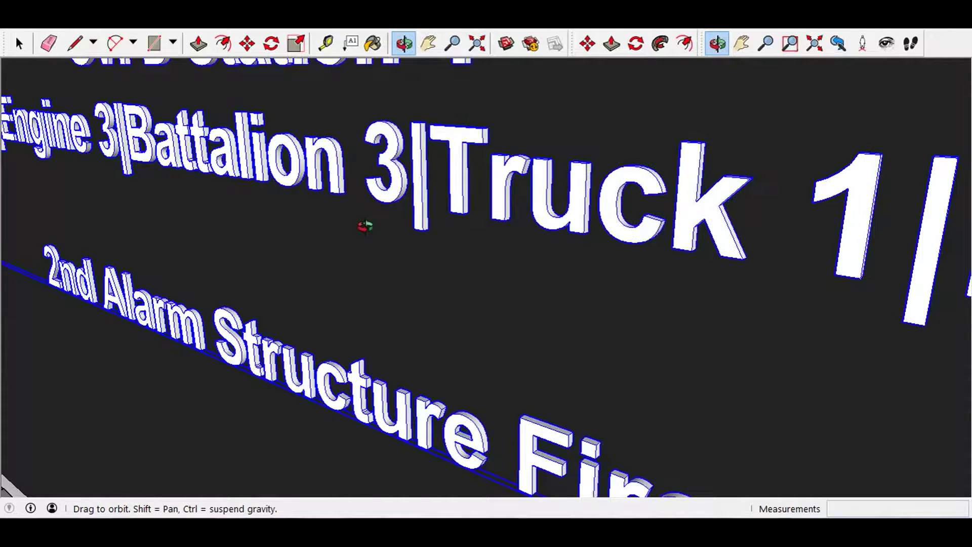
key("s")
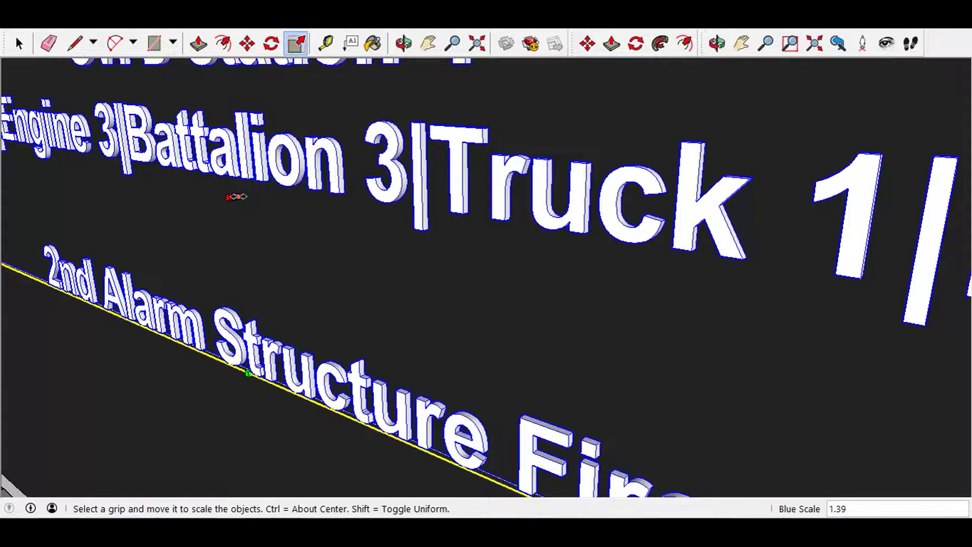
- Pan and orbit to face the whole alarm sign nearly head-on
left_click(419, 49)
left_click_drag(373, 245, 429, 147)
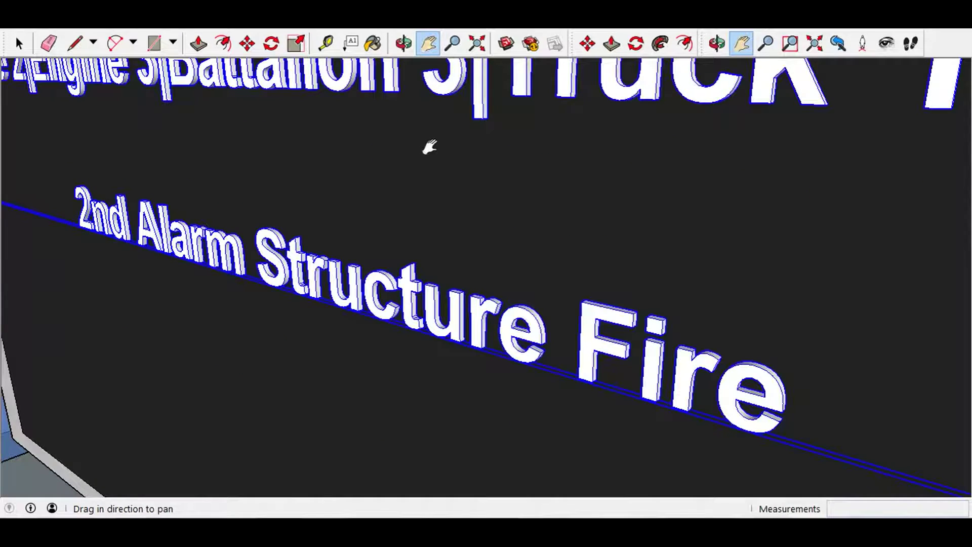
scroll(430, 147, "down", 2)
key("o")
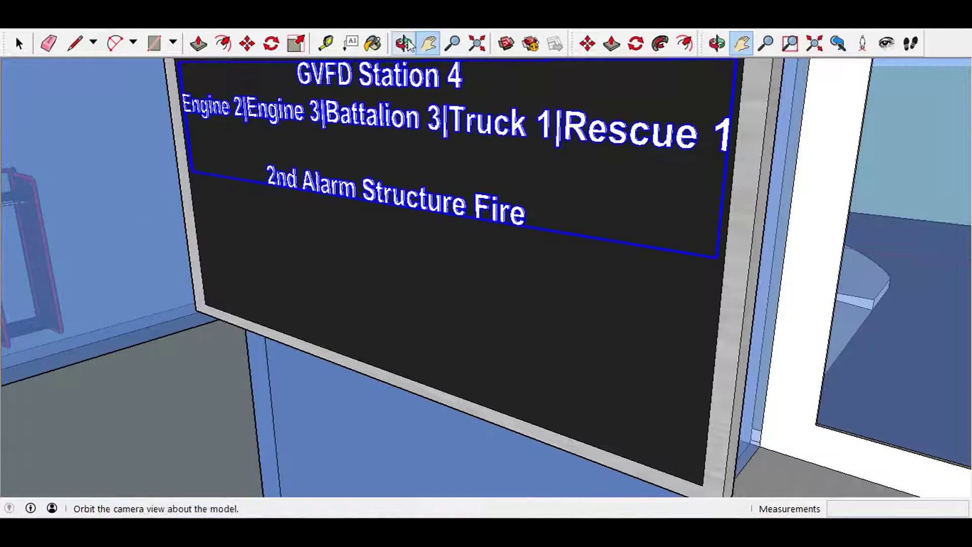
mouse_move(428, 148)
left_mouse_down()
mouse_move(464, 174)
mouse_move(547, 162)
left_mouse_up()
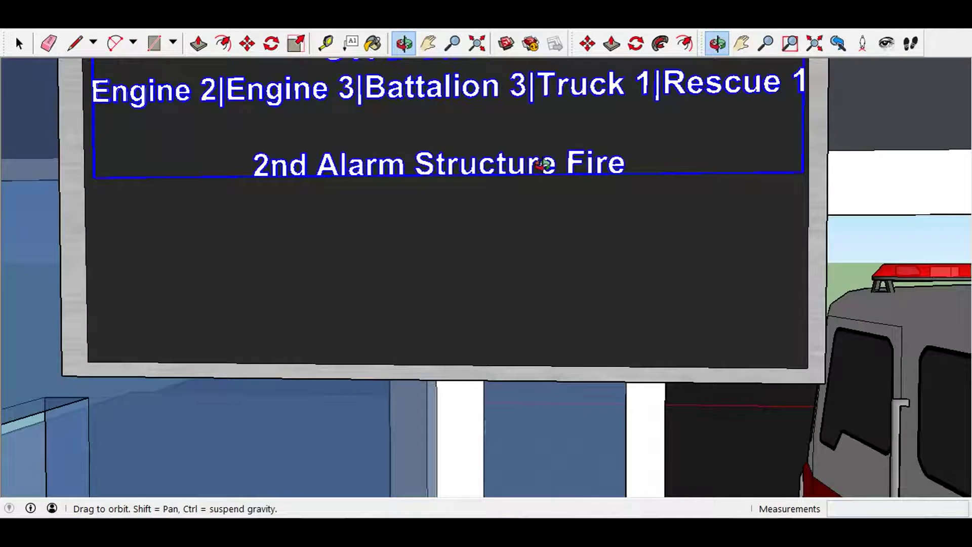
- Start a new 3D text reading '29th and Bleeker'
left_click(173, 42)
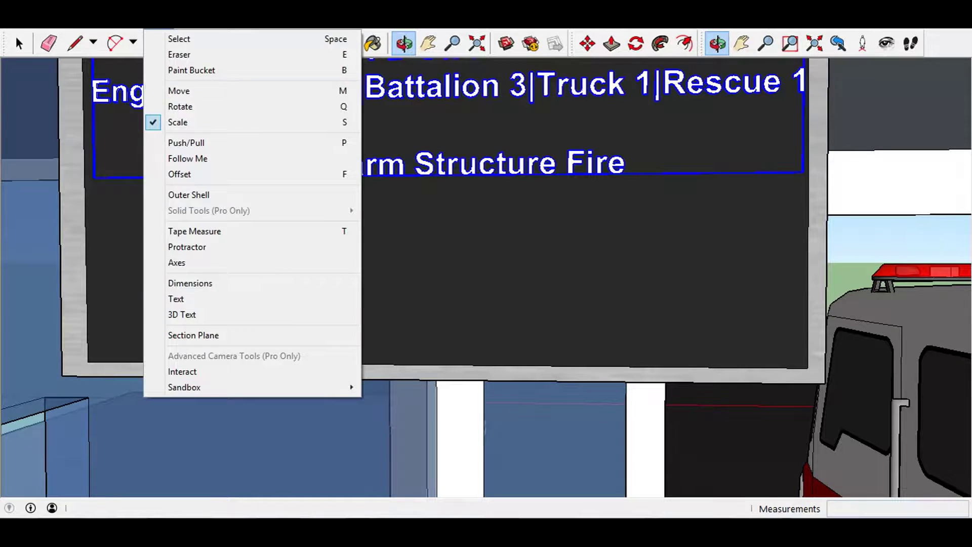
left_click(186, 293)
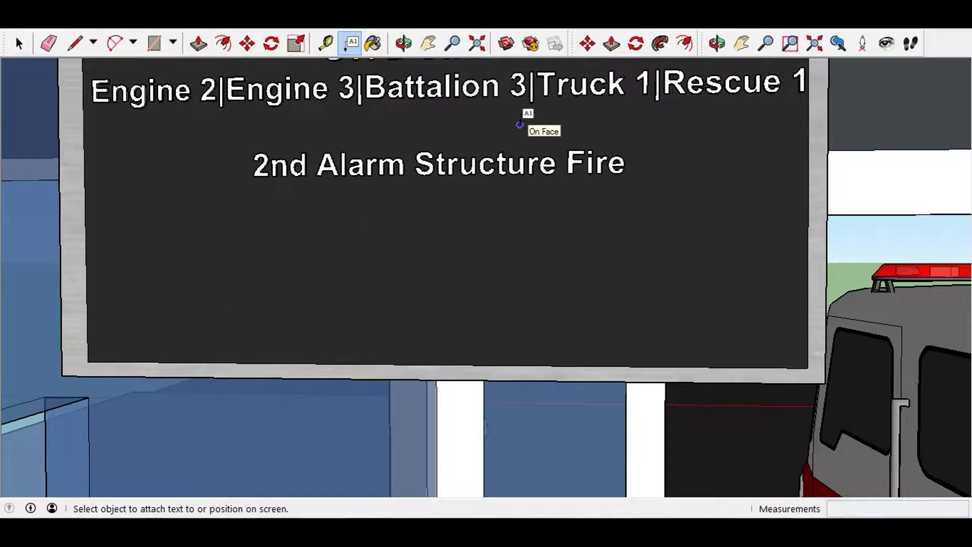
left_click(173, 42)
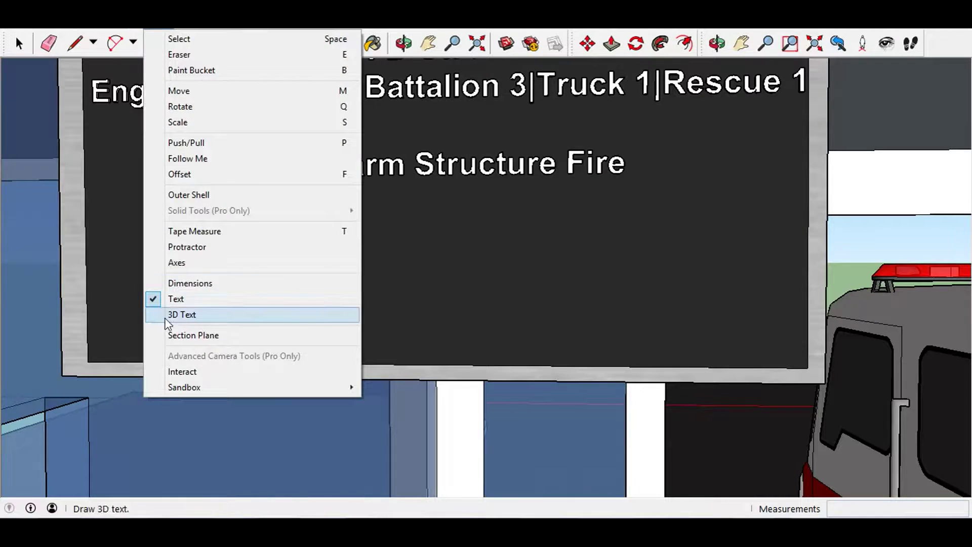
left_click(166, 318)
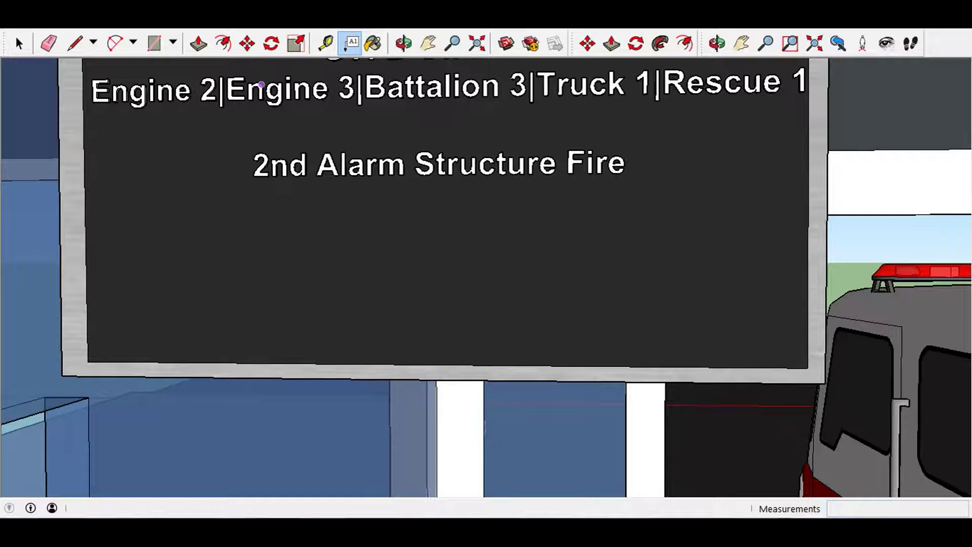
key("BackSpace")
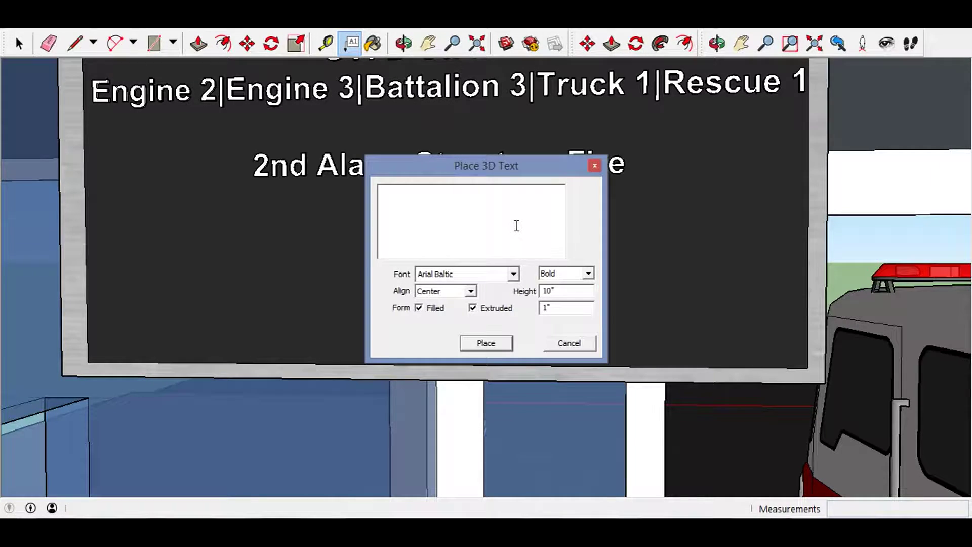
type("29")
type("T")
key("BackSpace")
type("th ")
type("and ")
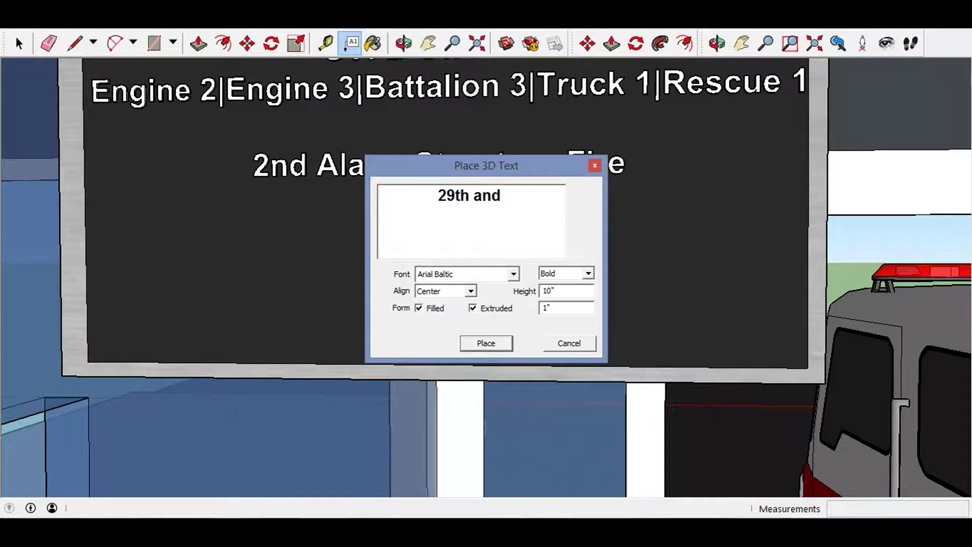
type("B")
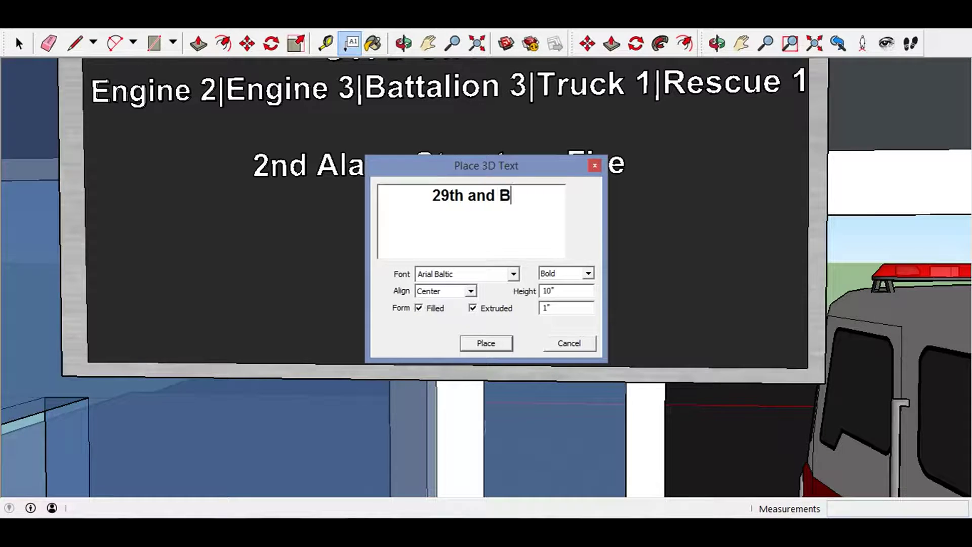
type("leek")
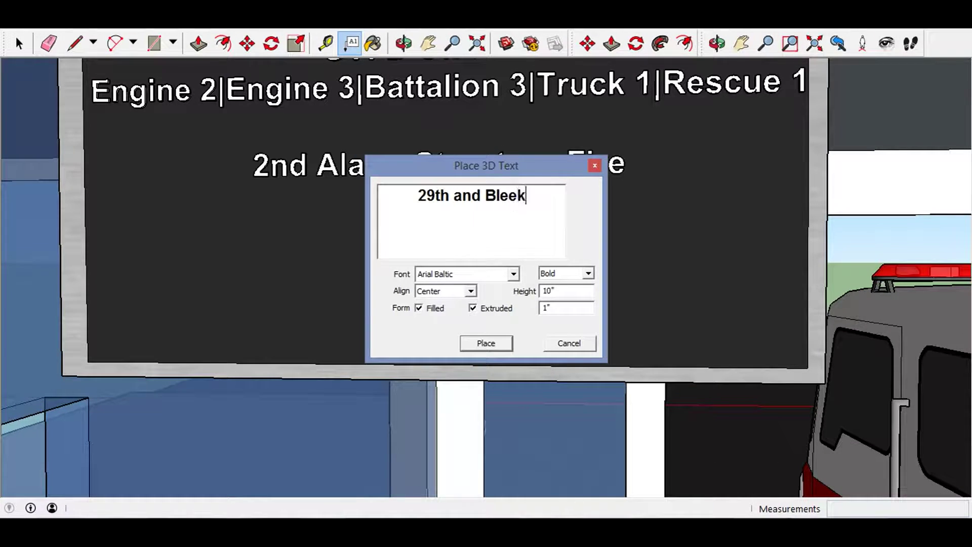
type("er")
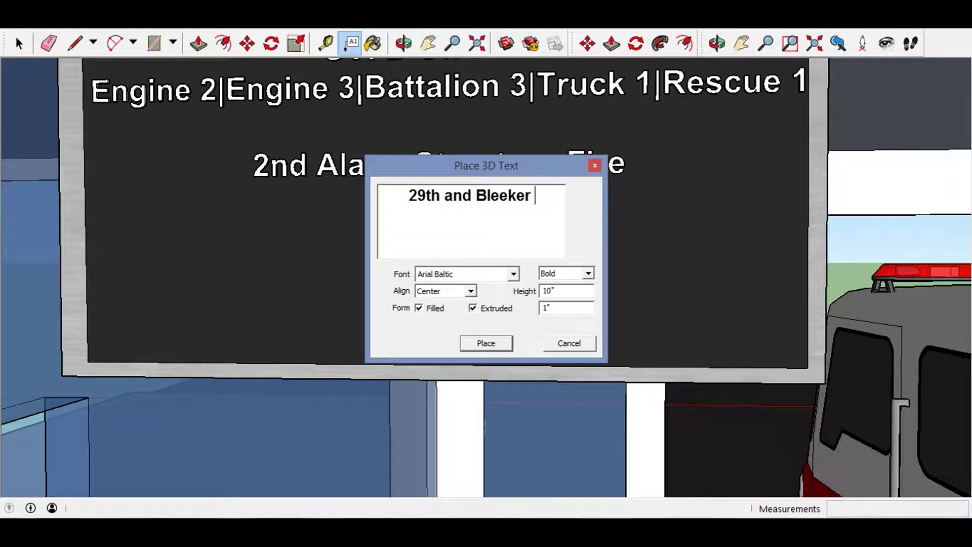
key("BackSpace")
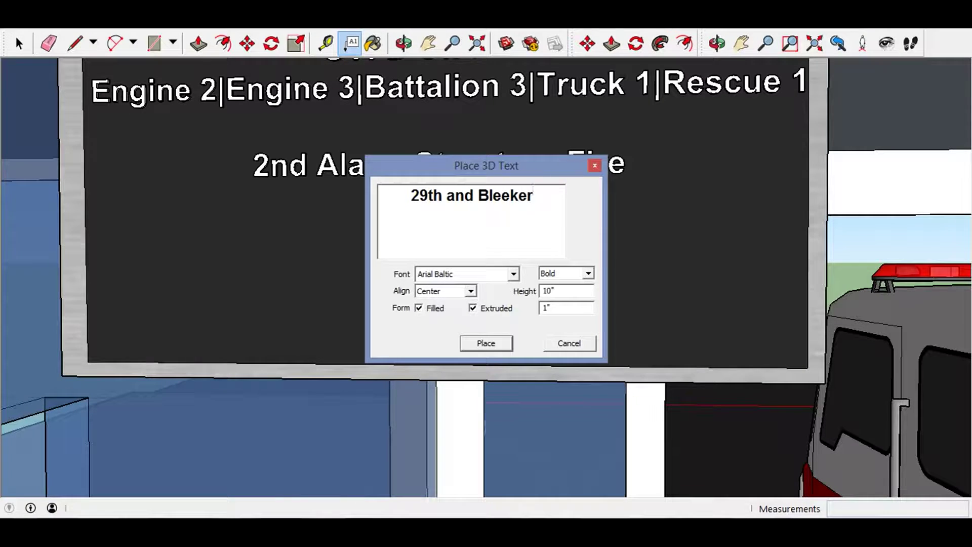
- Prefix the house number '2234-' and replace 'and Bleeker' with 'Avenus'
left_click(402, 195)
type("22")
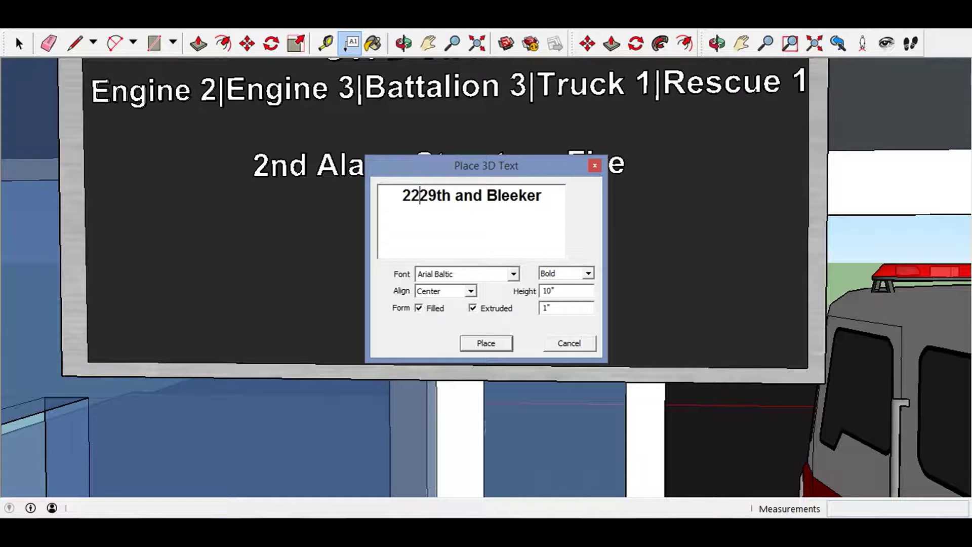
type("34")
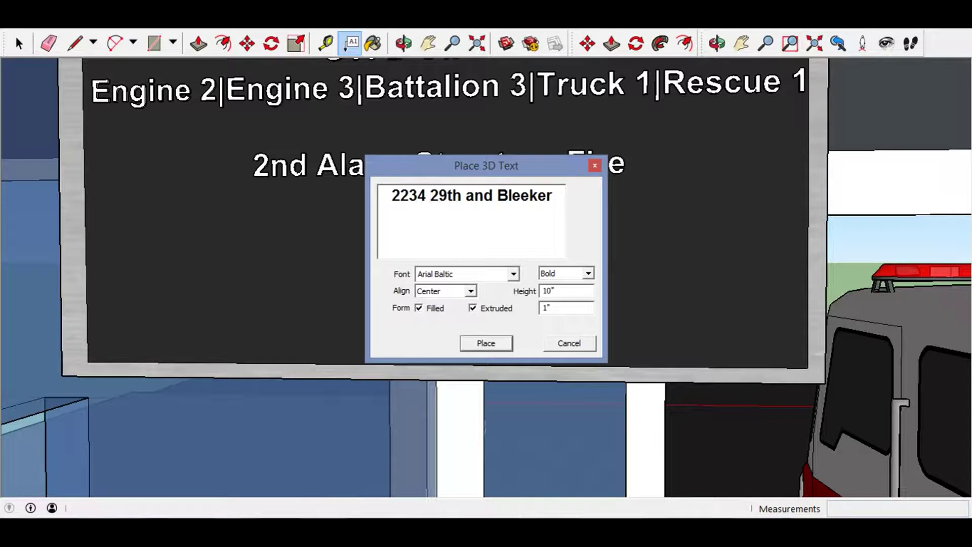
key("BackSpace")
type("-")
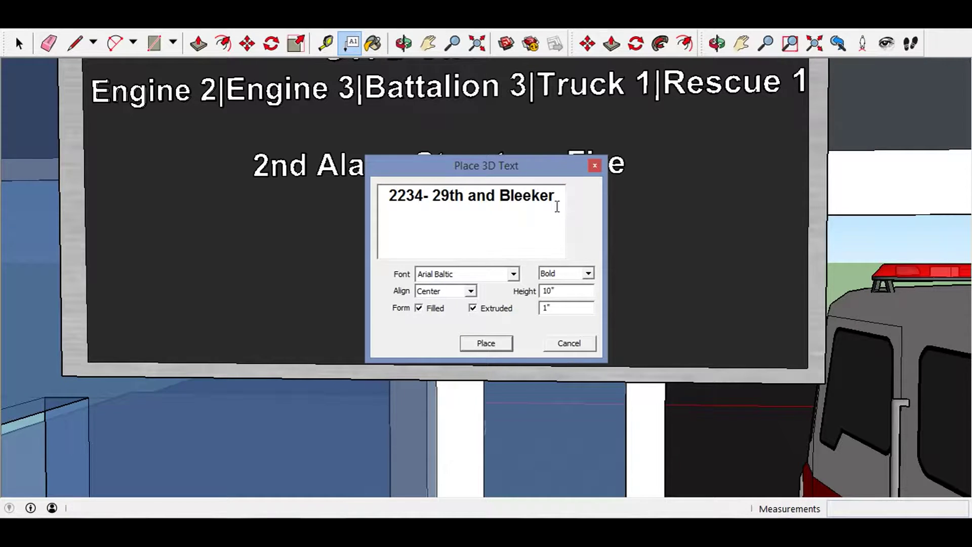
left_click_drag(557, 199, 472, 202)
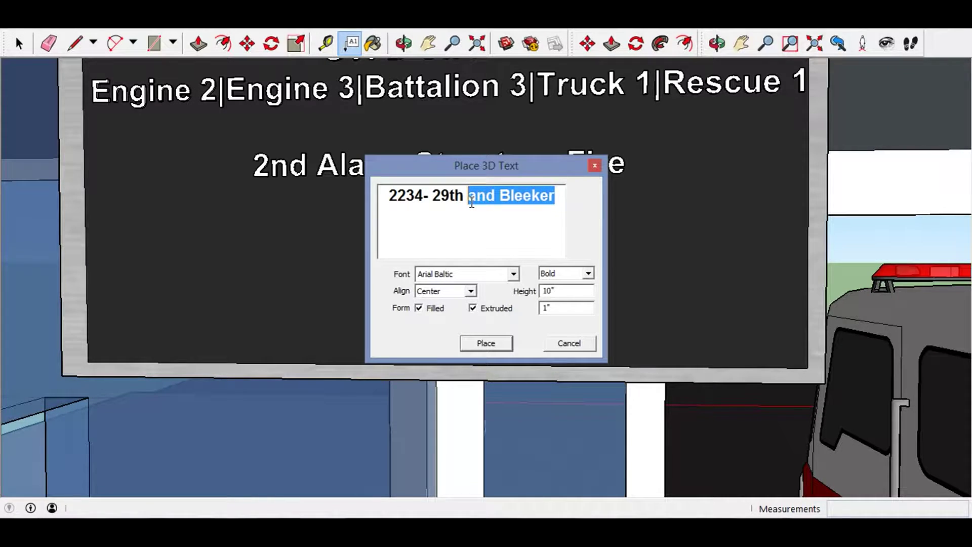
key("BackSpace")
type("Av")
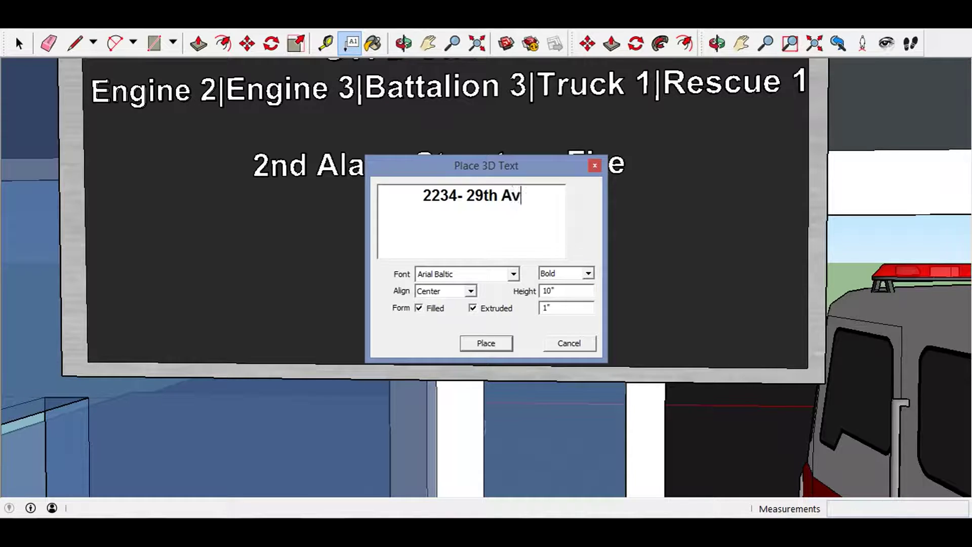
type("enus")
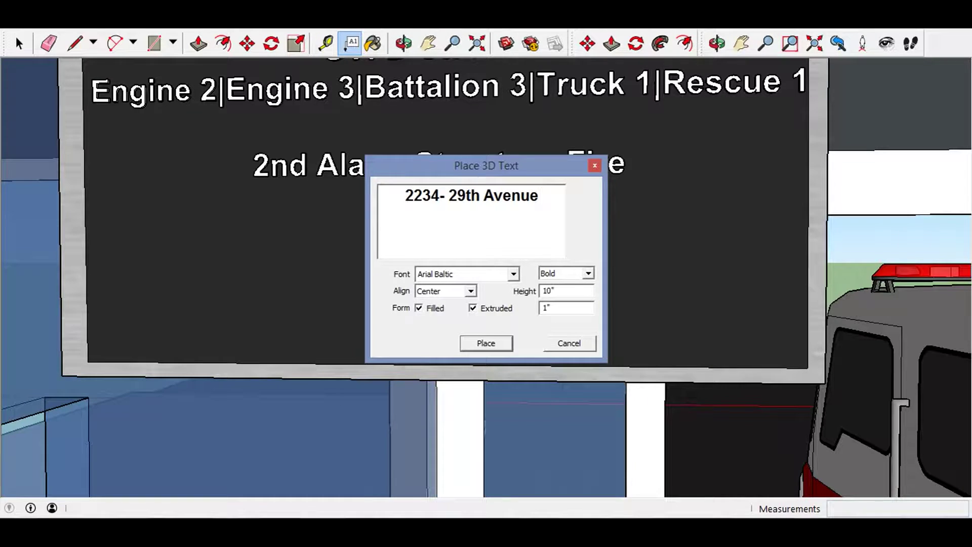
- Place the address lettering on the sign and scale it to 0.38
left_click(483, 344)
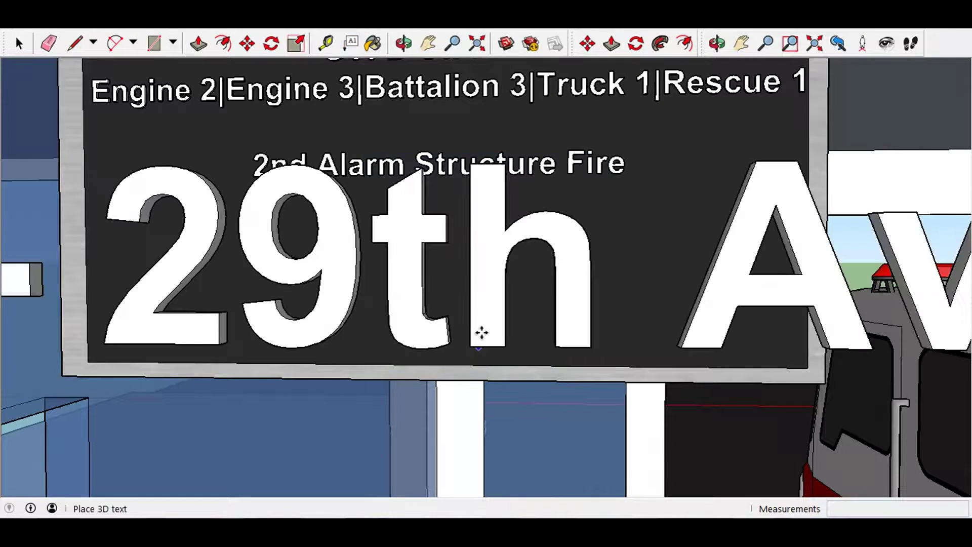
scroll(481, 332, "down", 3)
left_click(445, 282)
key("z")
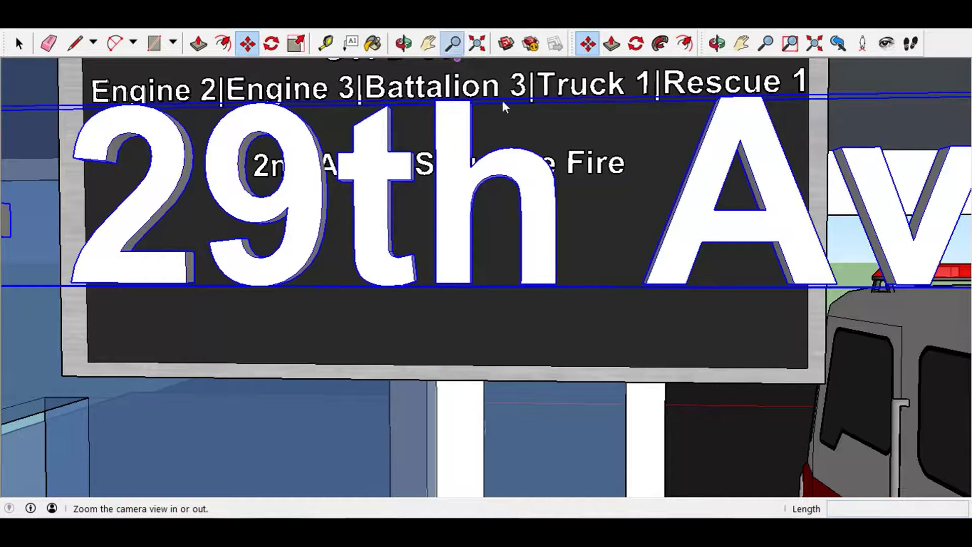
mouse_move(503, 101)
left_mouse_down()
mouse_move(342, 309)
mouse_move(344, 385)
left_mouse_up()
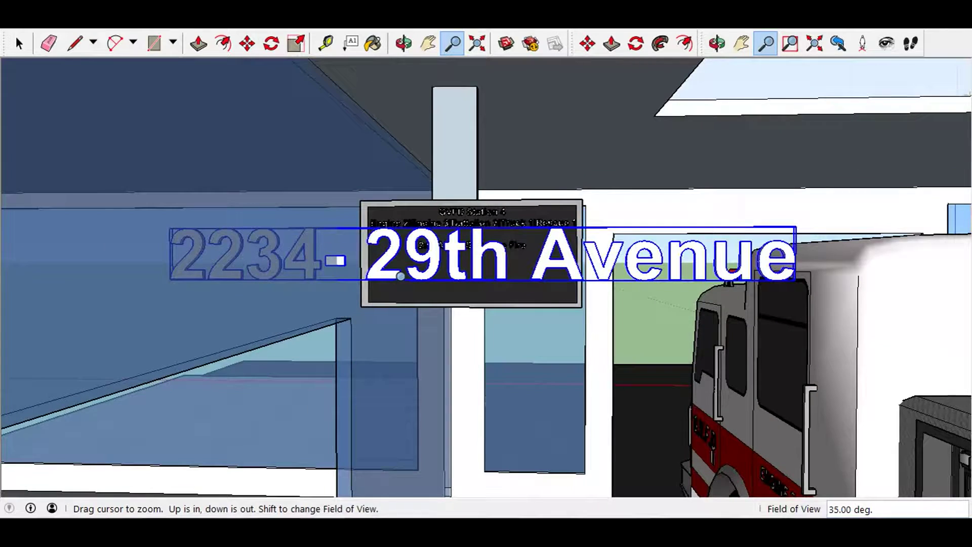
key("s")
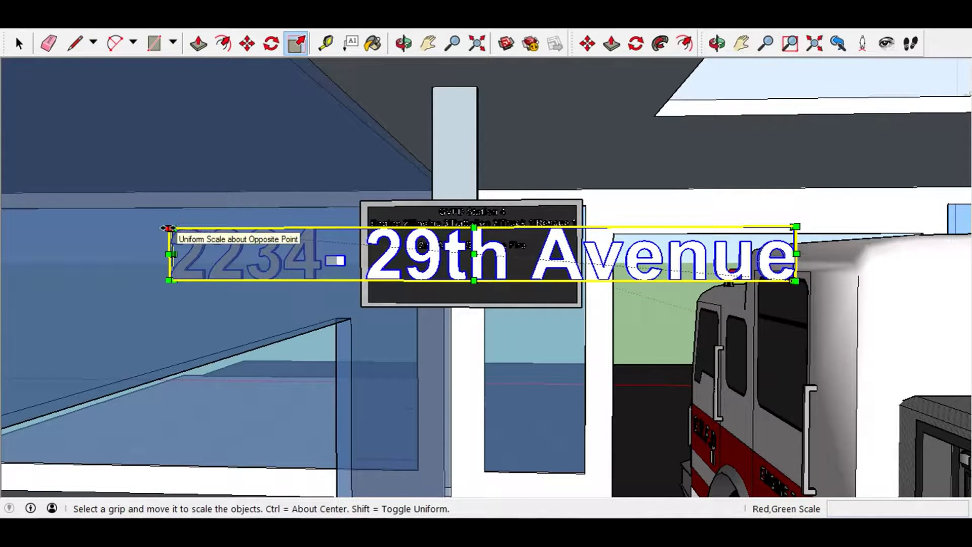
left_click_drag(168, 228, 549, 261)
- Level the lettering, move it to the sign's left side, and shrink it to fit
left_click(247, 45)
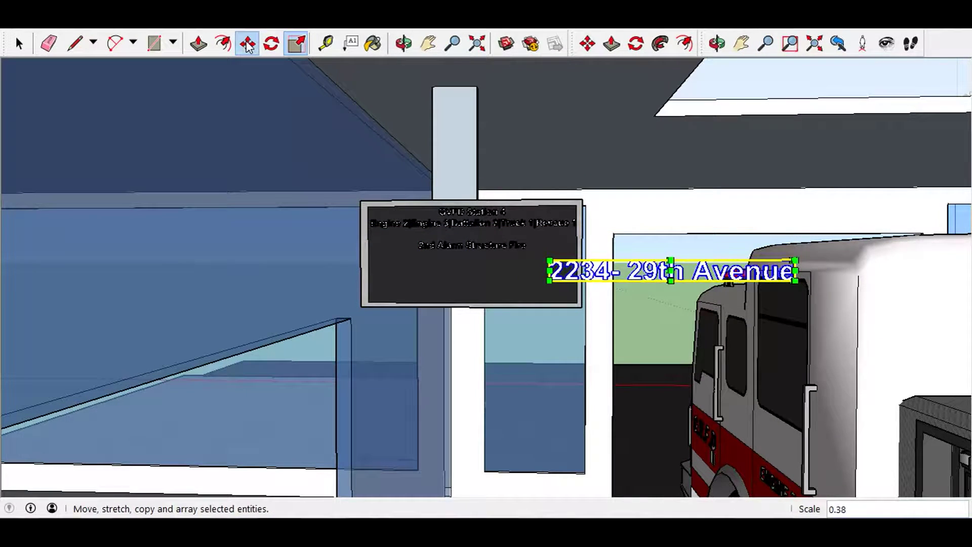
key("q")
left_click(671, 271)
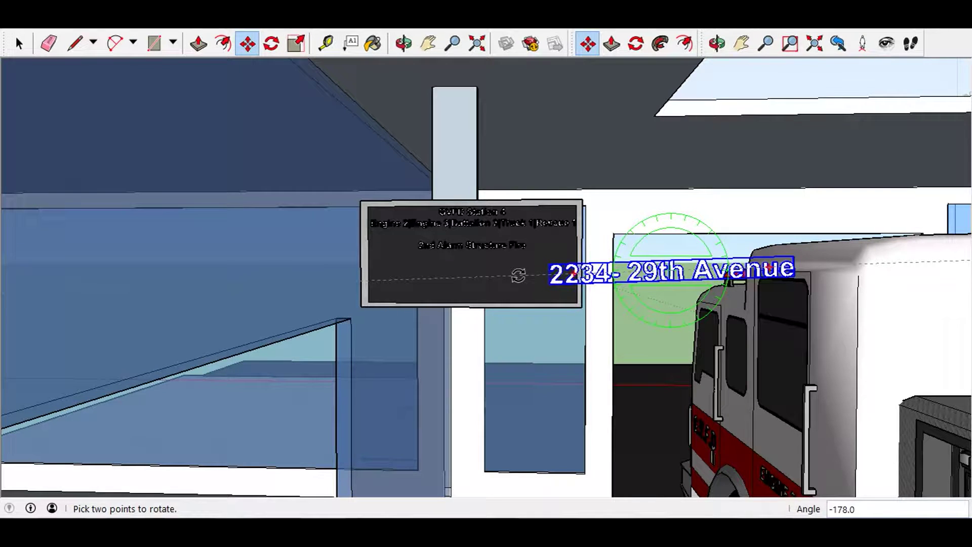
left_click(517, 276)
key("m")
left_click(552, 274)
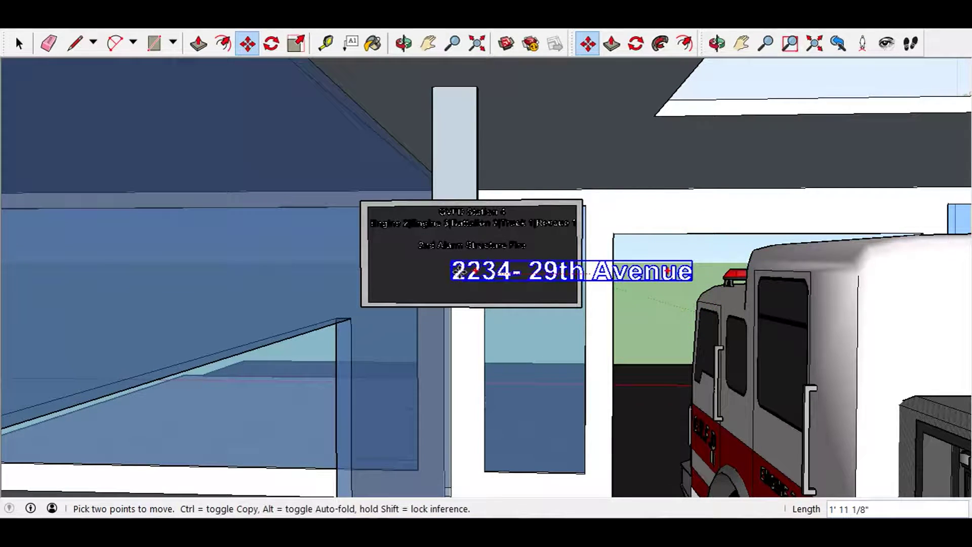
left_click(368, 272)
scroll(430, 276, "up", 2)
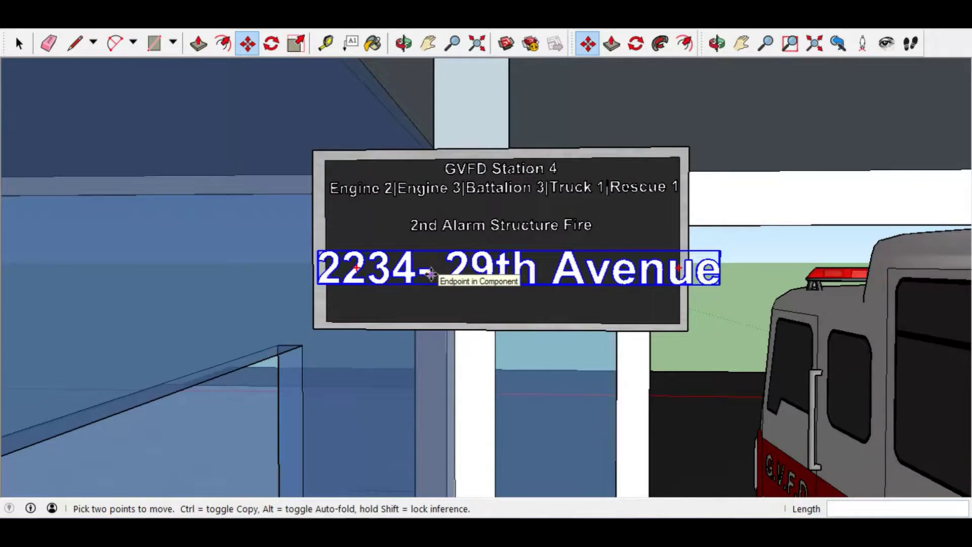
scroll(431, 275, "up", 2)
key("s")
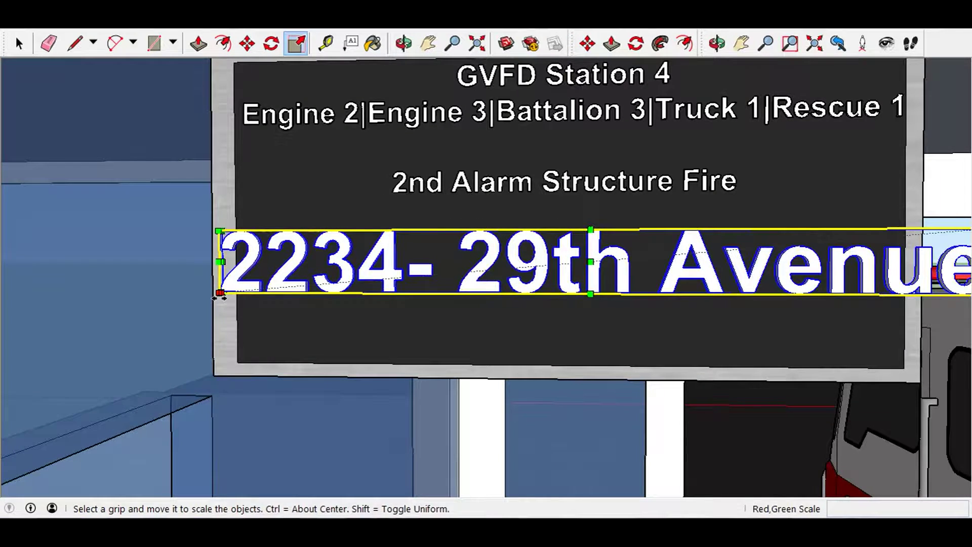
left_click_drag(219, 292, 358, 281)
- Set the address just under '2nd Alarm Structure Fire', scale it down, and shift it left
left_click(247, 45)
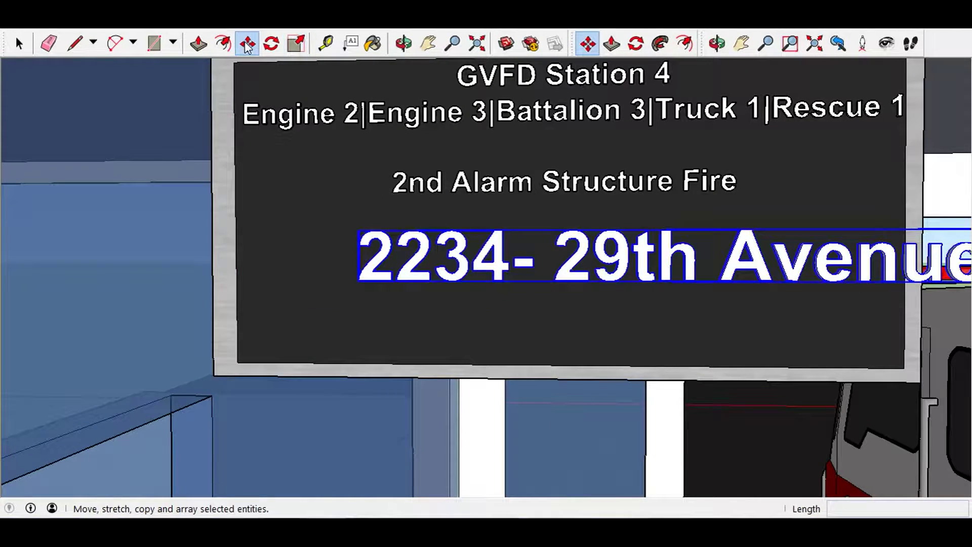
left_click(651, 266)
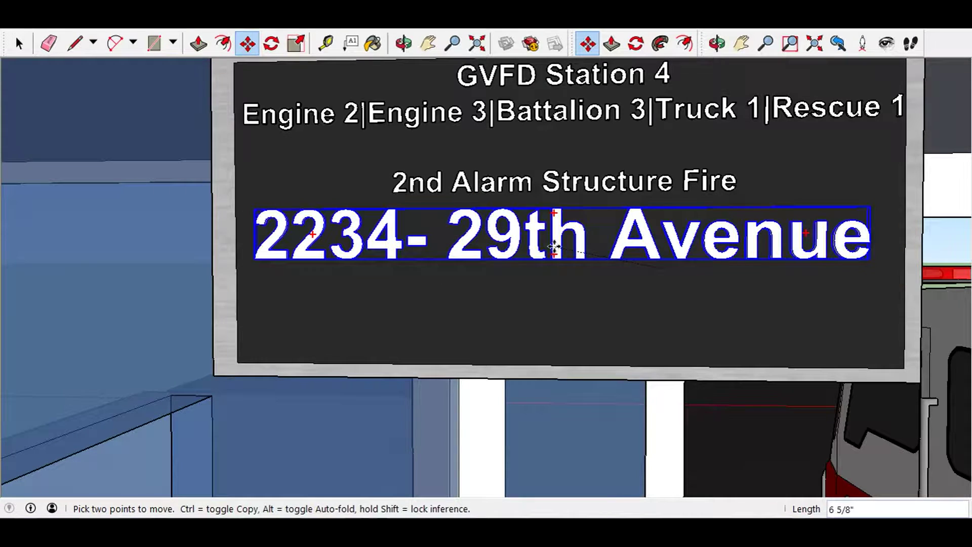
left_click(567, 250)
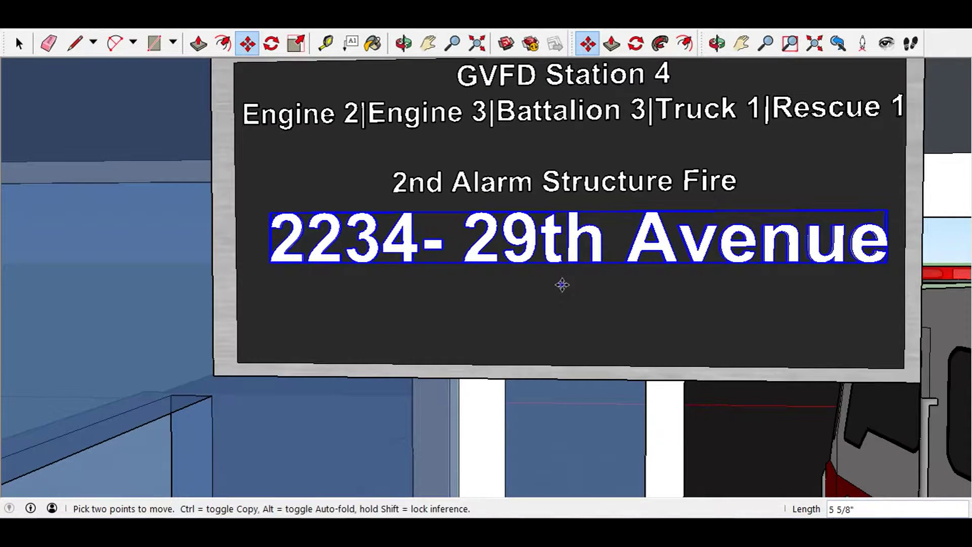
key("s")
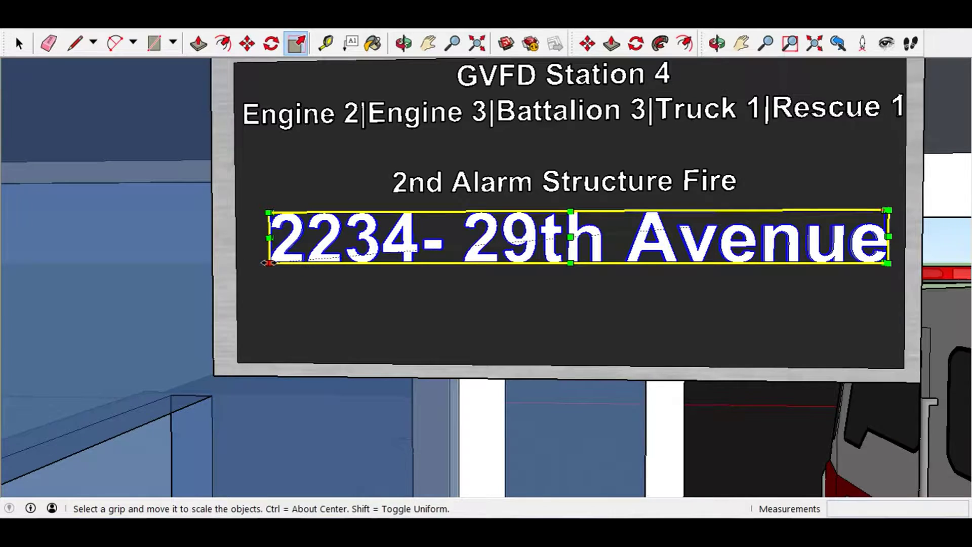
left_click_drag(270, 263, 323, 258)
left_click(247, 44)
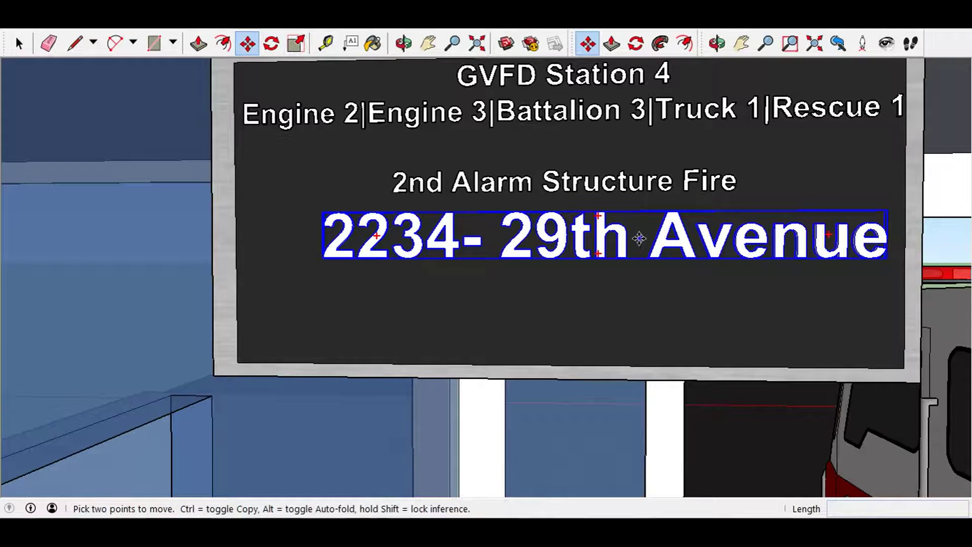
left_click(641, 238)
left_click(616, 239)
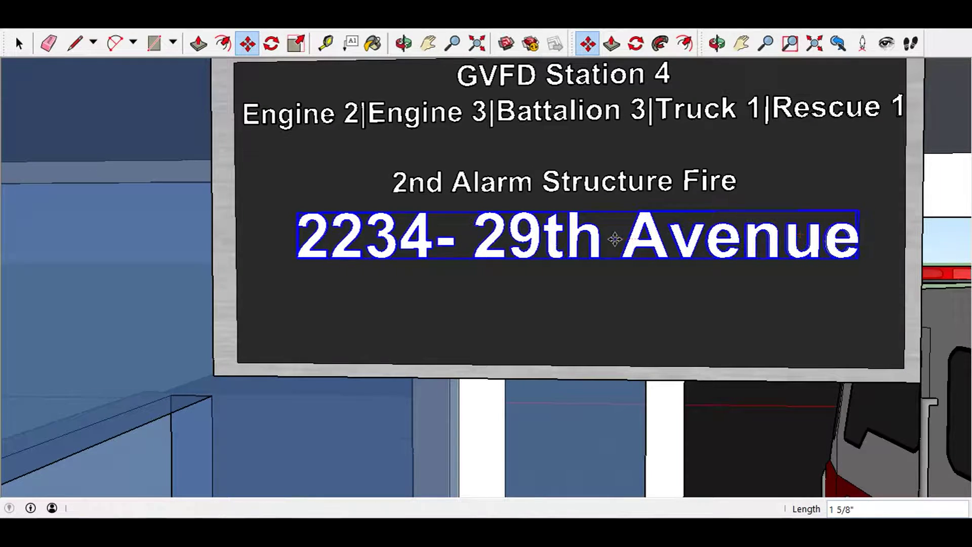
left_click(403, 43)
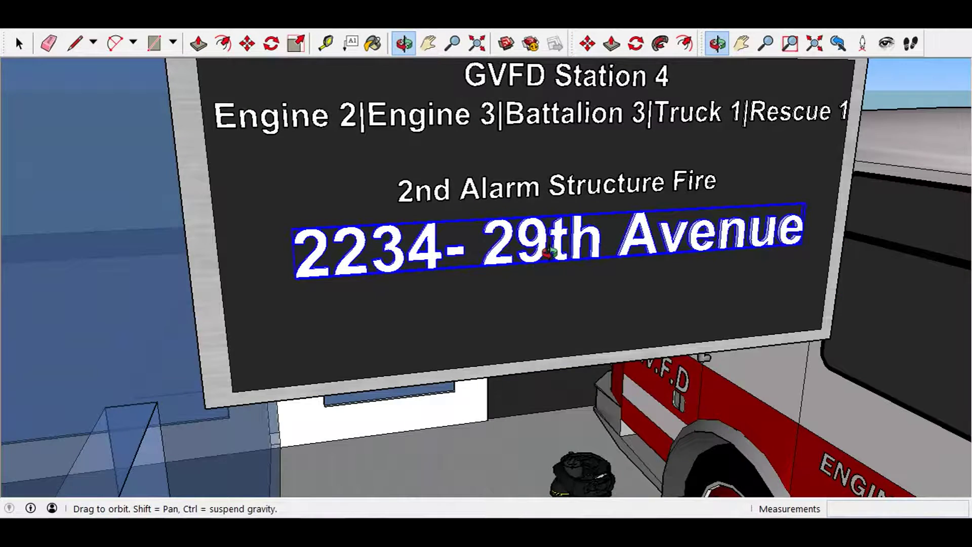
- Orbit and pan around the sign and deselect the address text to review its position
left_click_drag(458, 185, 460, 195)
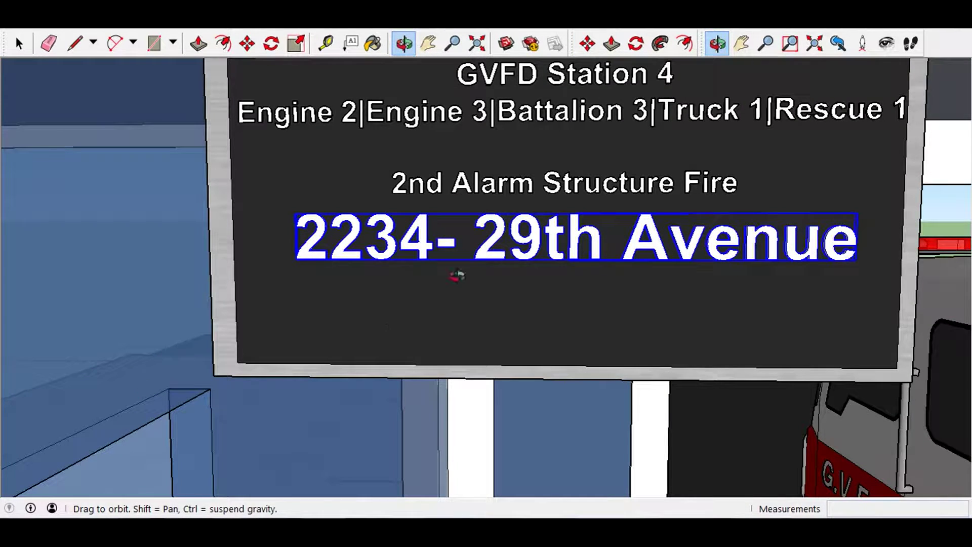
left_click_drag(511, 151, 439, 76)
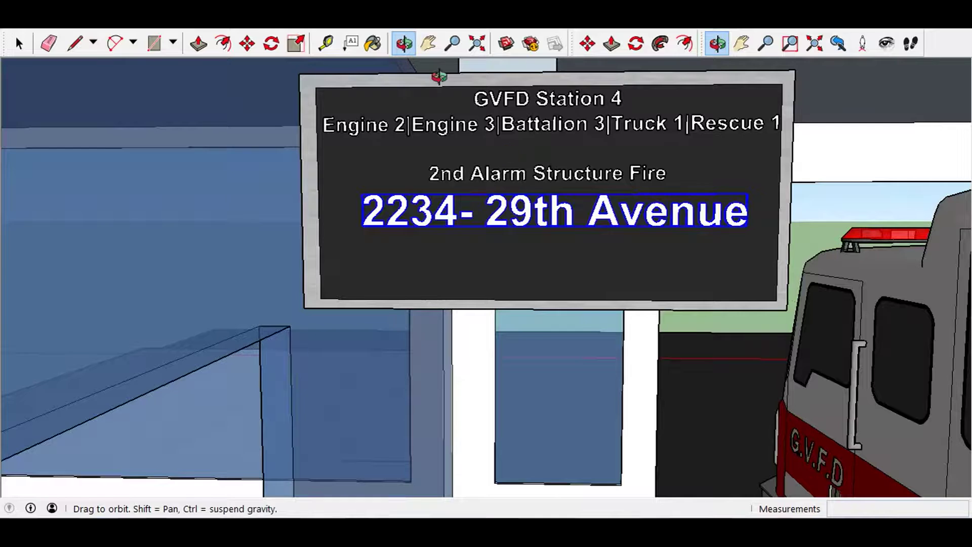
left_click(428, 43)
left_click_drag(501, 211, 407, 247)
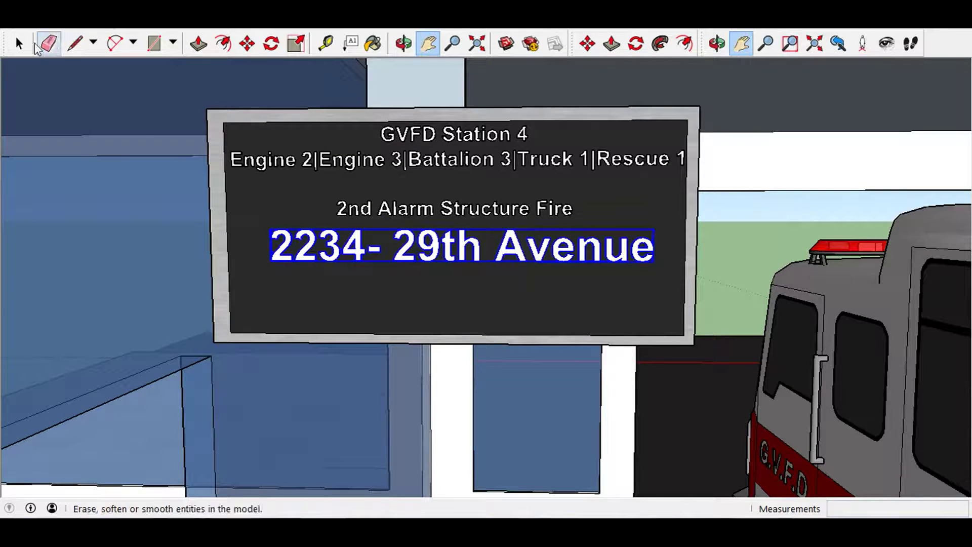
left_click(19, 43)
left_click(761, 229)
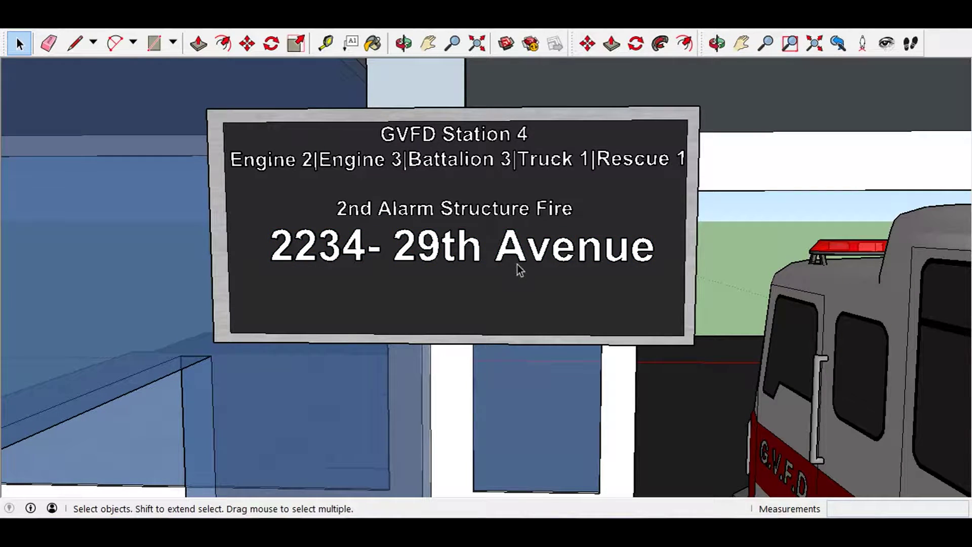
left_click(404, 43)
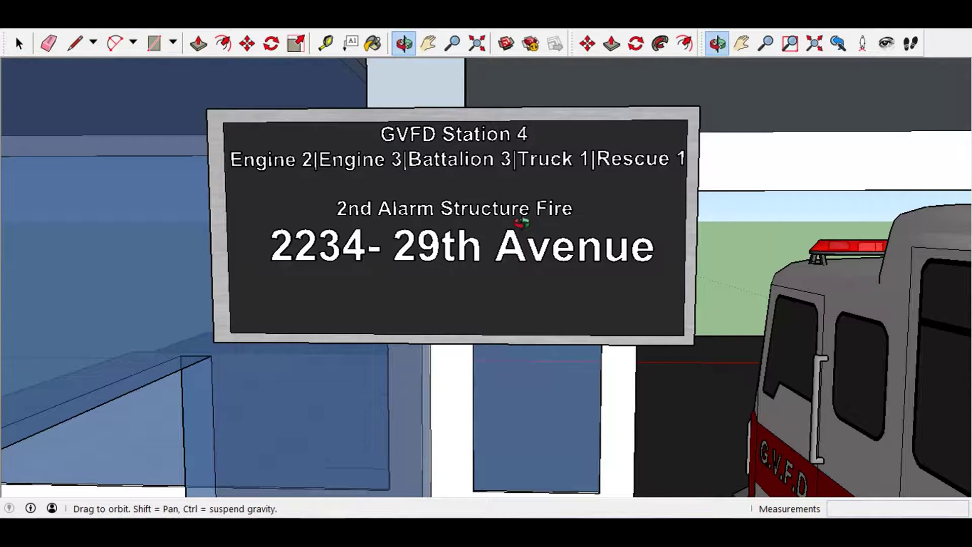
mouse_move(522, 223)
left_mouse_down()
mouse_move(290, 217)
mouse_move(424, 233)
mouse_move(251, 91)
left_mouse_up()
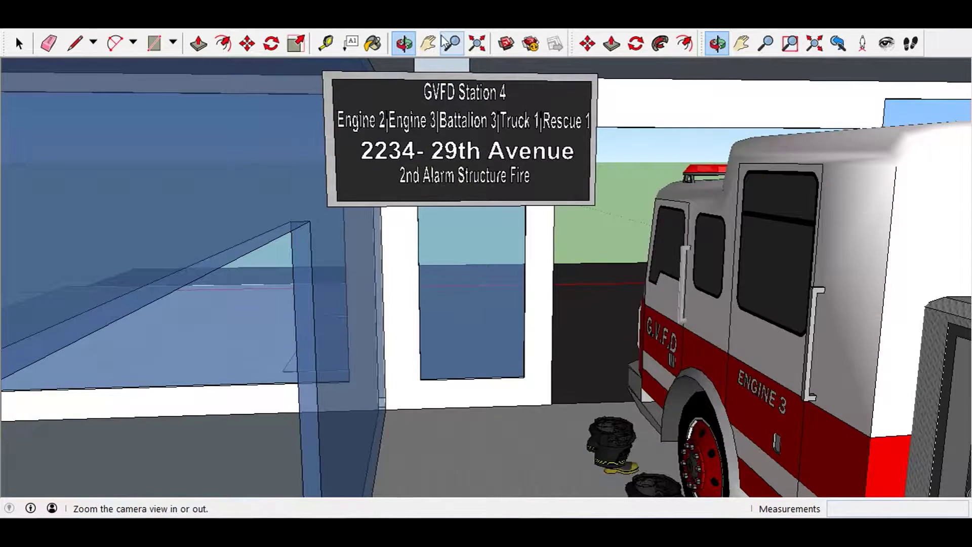
left_click(428, 43)
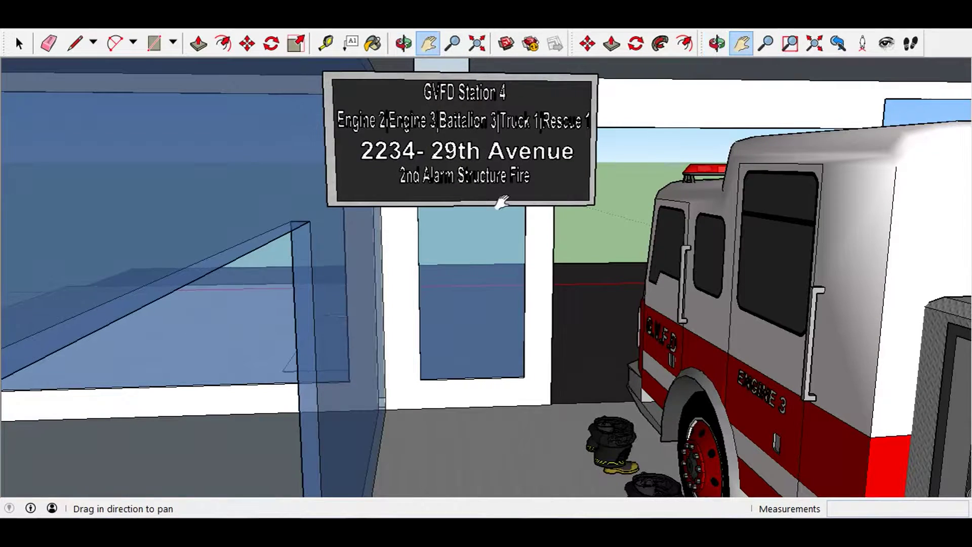
left_click_drag(481, 236, 463, 261)
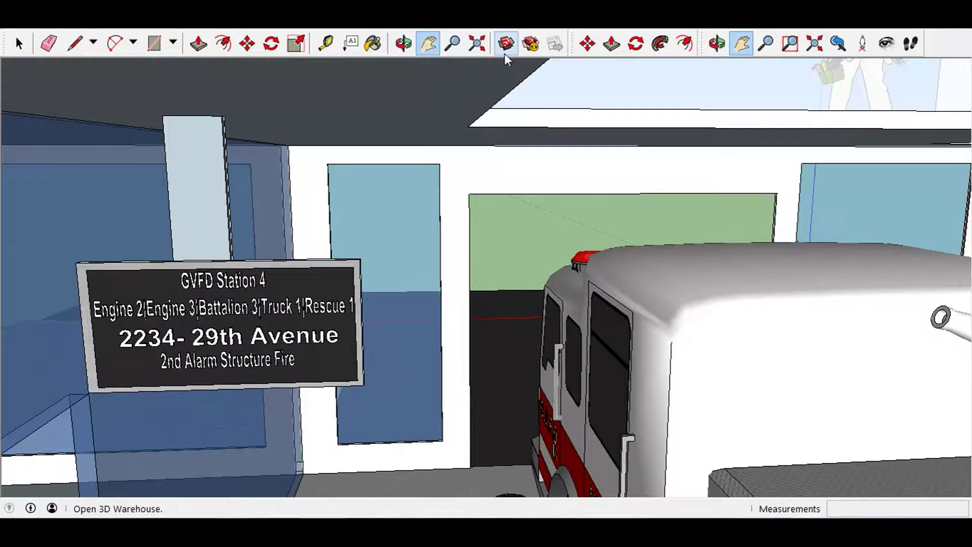
left_click(505, 54)
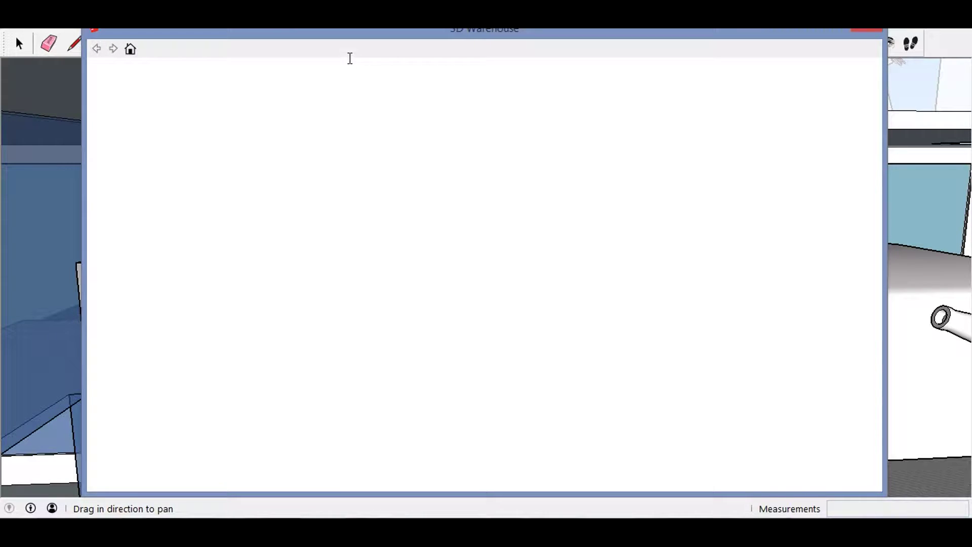
type("fir")
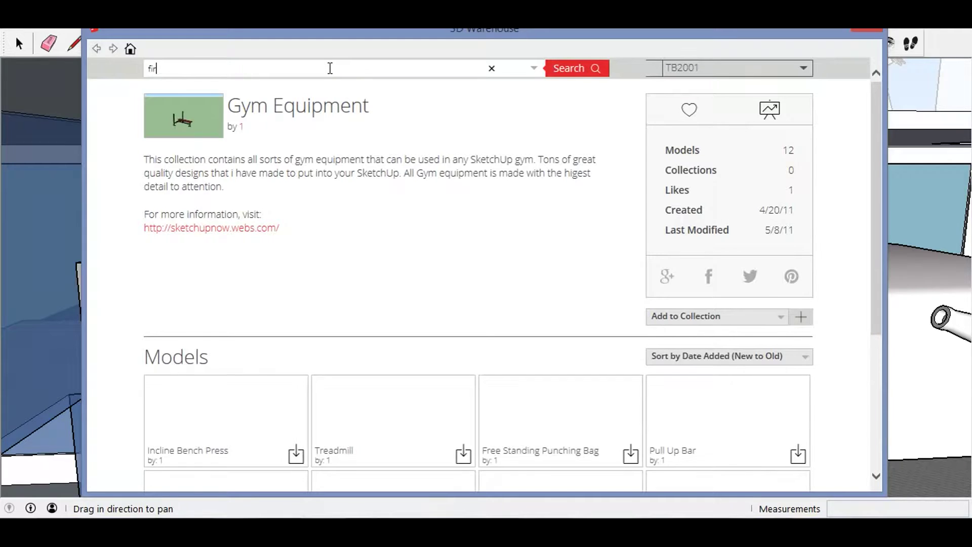
type("e alarm")
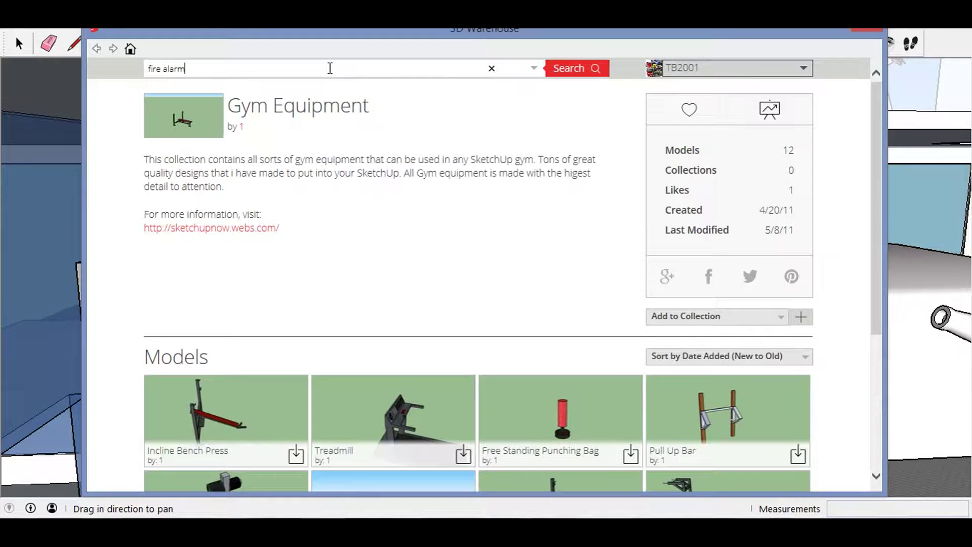
key("Return")
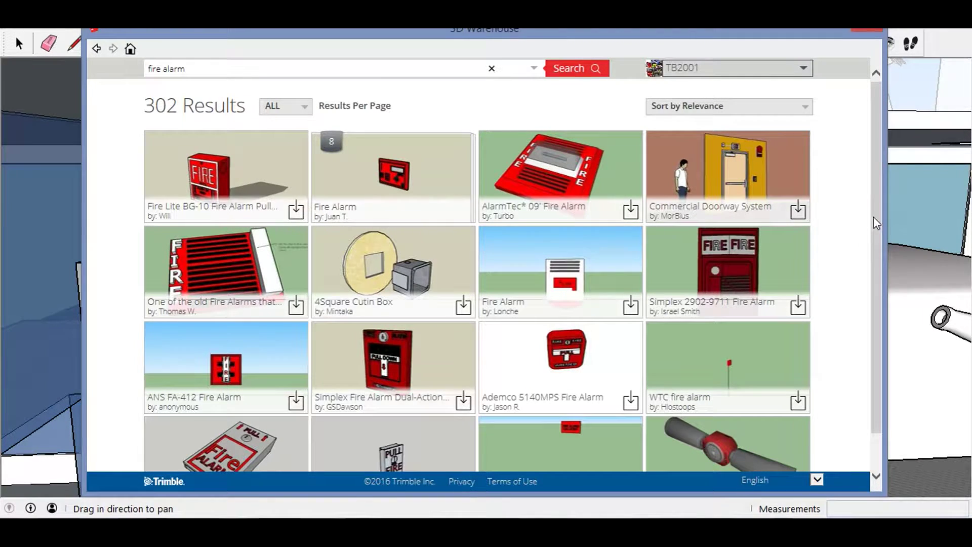
left_click_drag(876, 222, 860, 335)
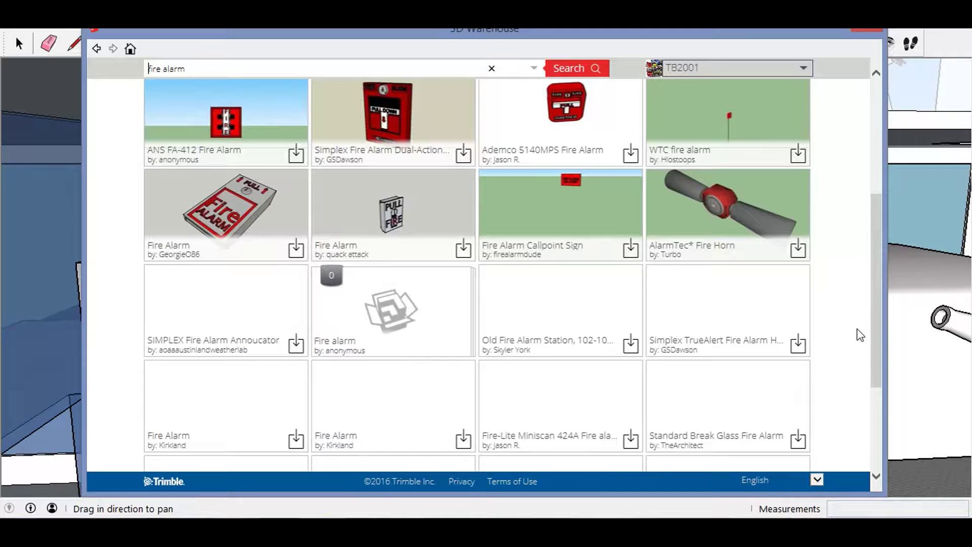
left_click(876, 478)
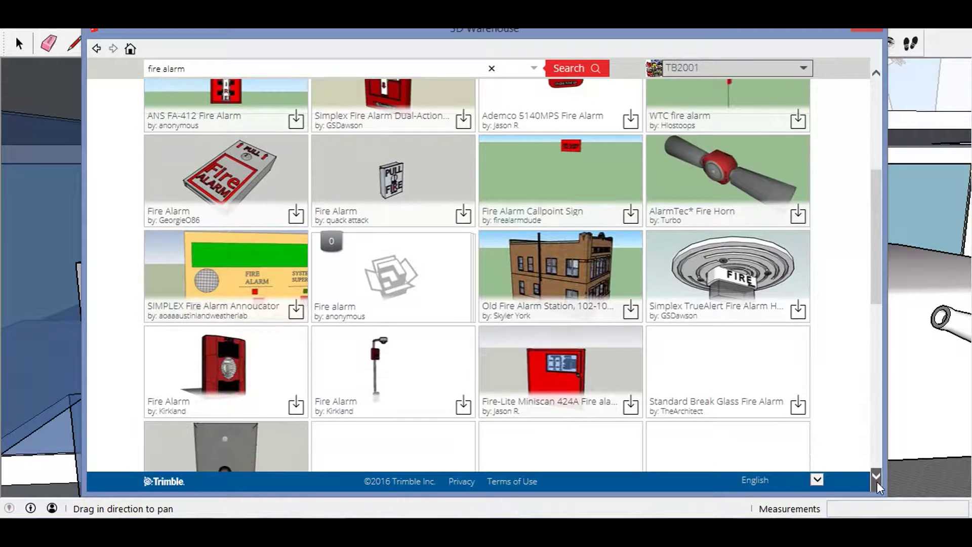
scroll(877, 482, "down", 2)
scroll(877, 482, "down", 2)
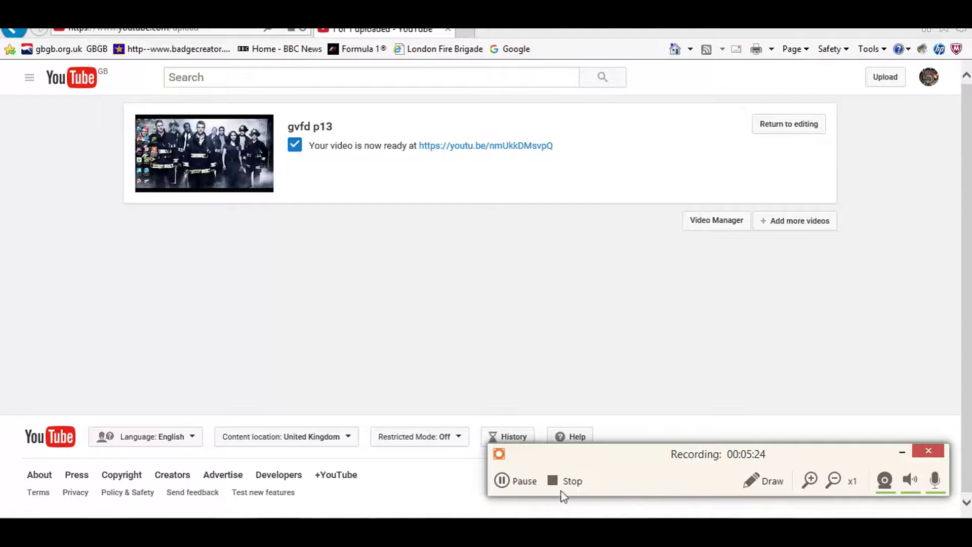
left_click(519, 481)
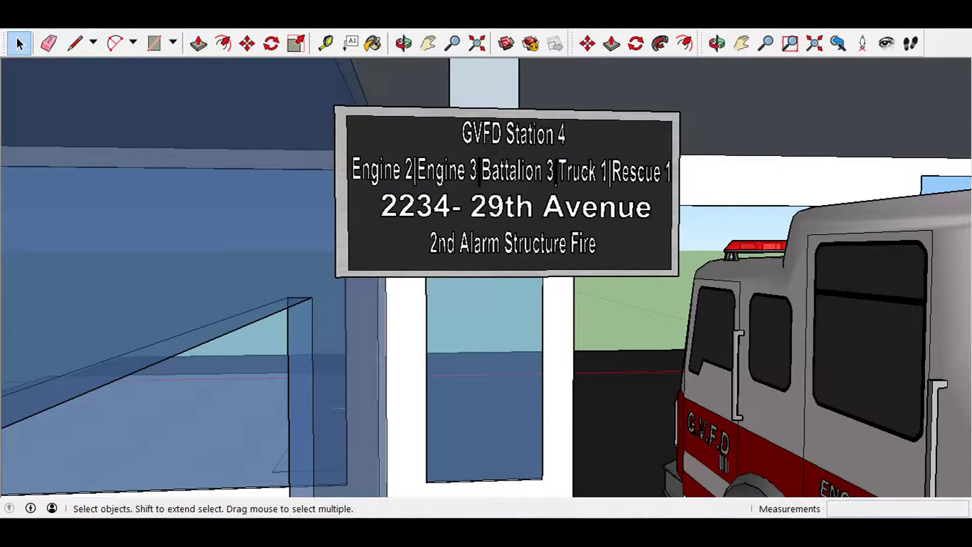
- Search 3D Warehouse for roof fire alarms, then rerun the search as 'fire alarm'
left_click(506, 43)
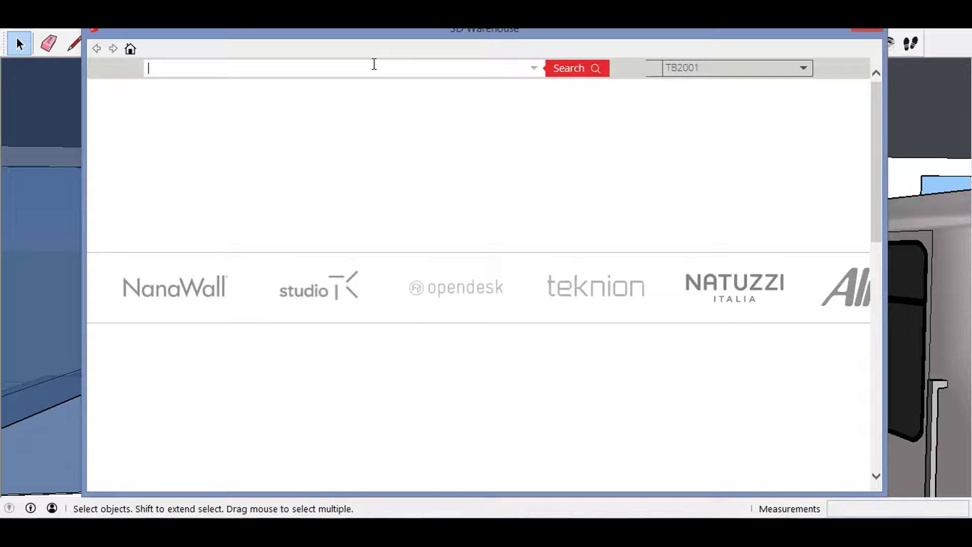
type("roof fire alarm")
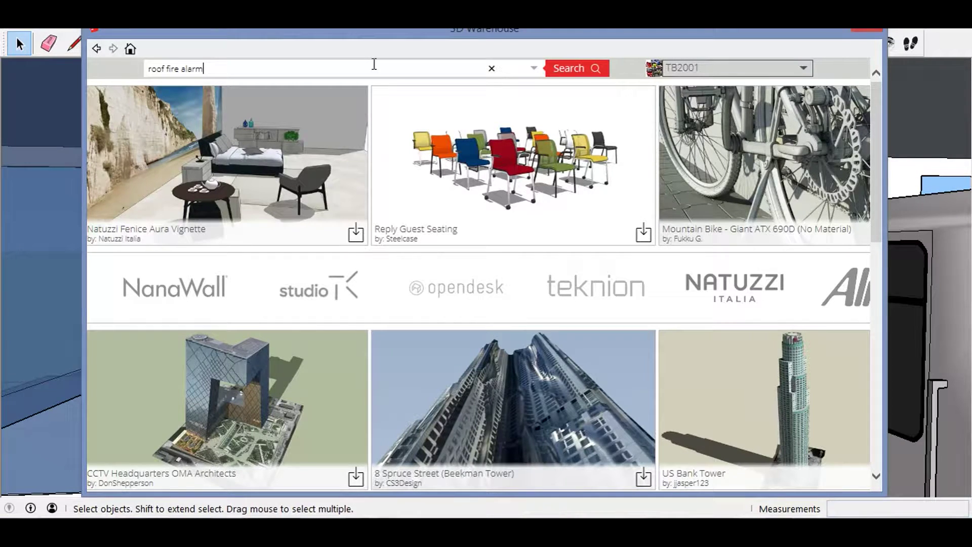
key("Return")
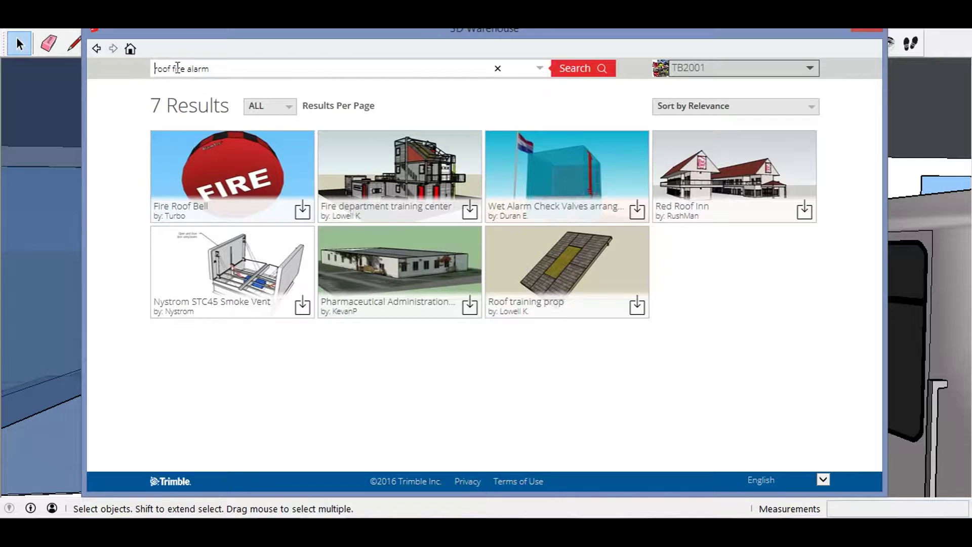
left_click_drag(173, 67, 154, 71)
key("BackSpace")
key("Return")
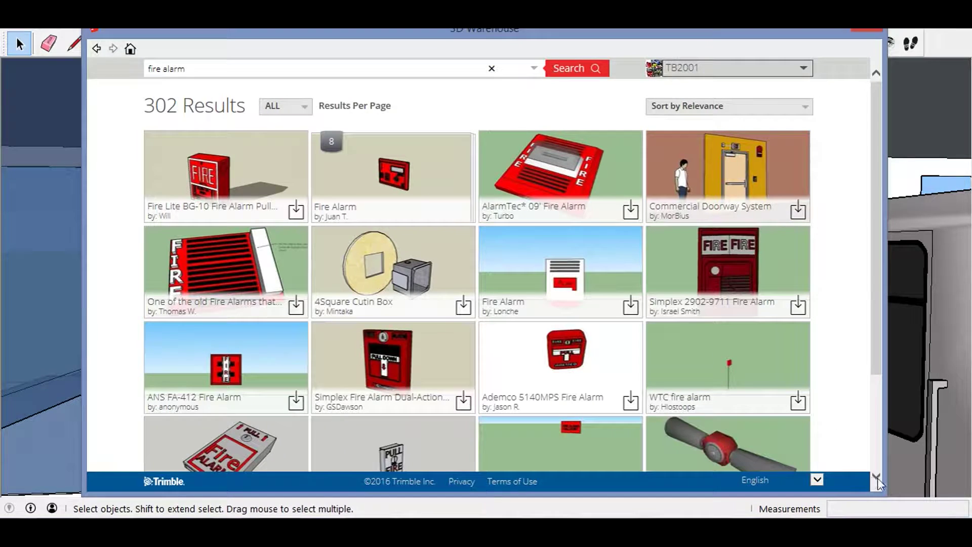
- Download the Fire Roof Bell model into the SketchUp scene
left_click(877, 478)
left_click(877, 478)
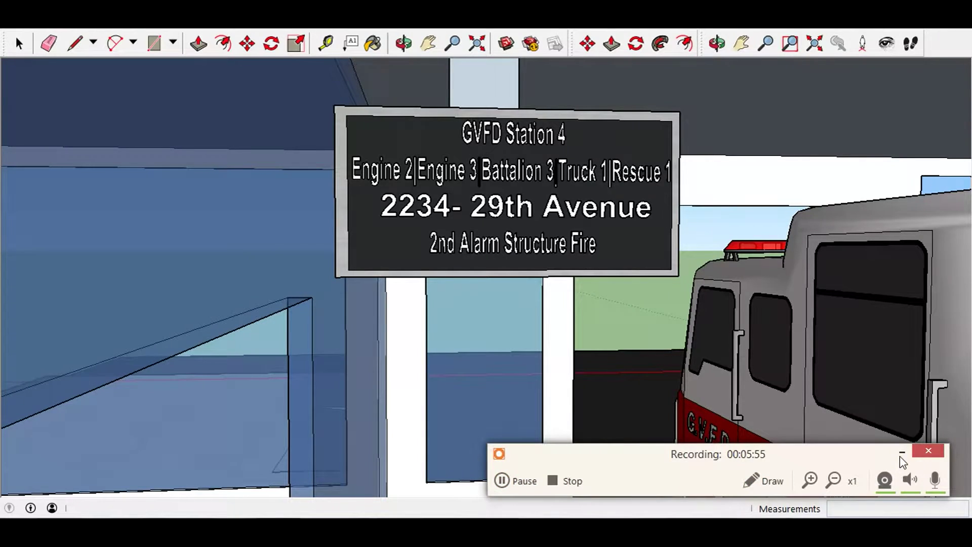
left_click(900, 457)
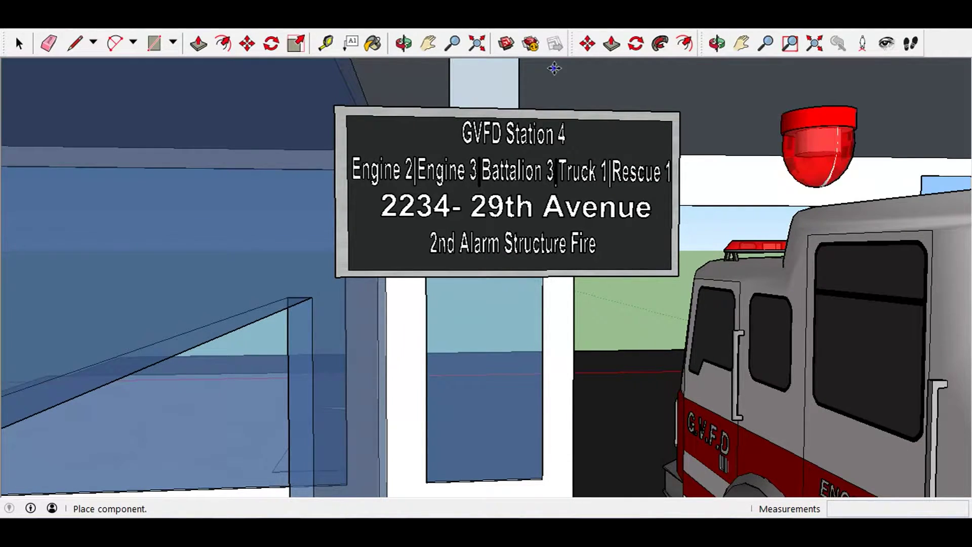
- Place the imported red bell by the sign post and scale it down to about 0.14
left_click(811, 142)
middle_click_drag(511, 158, 512, 239, "shift")
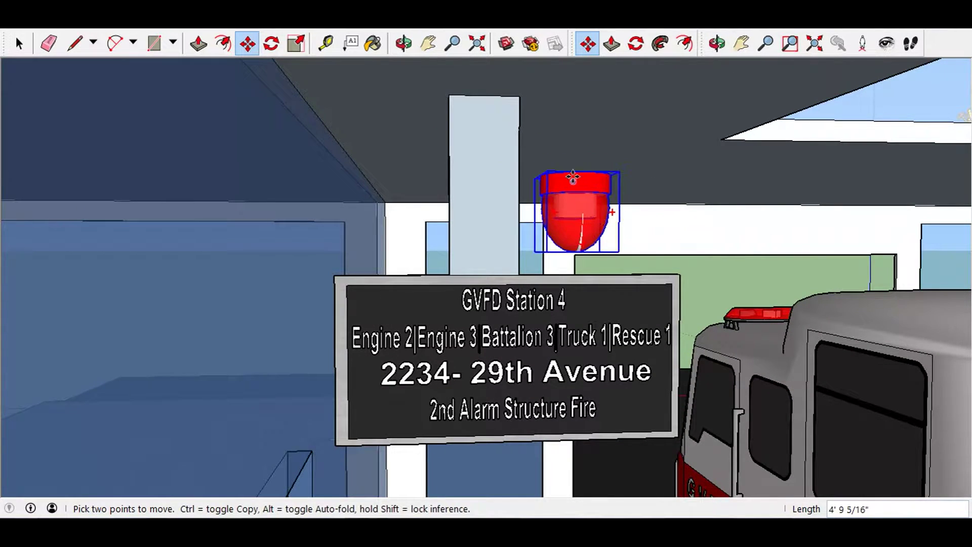
left_click(570, 173)
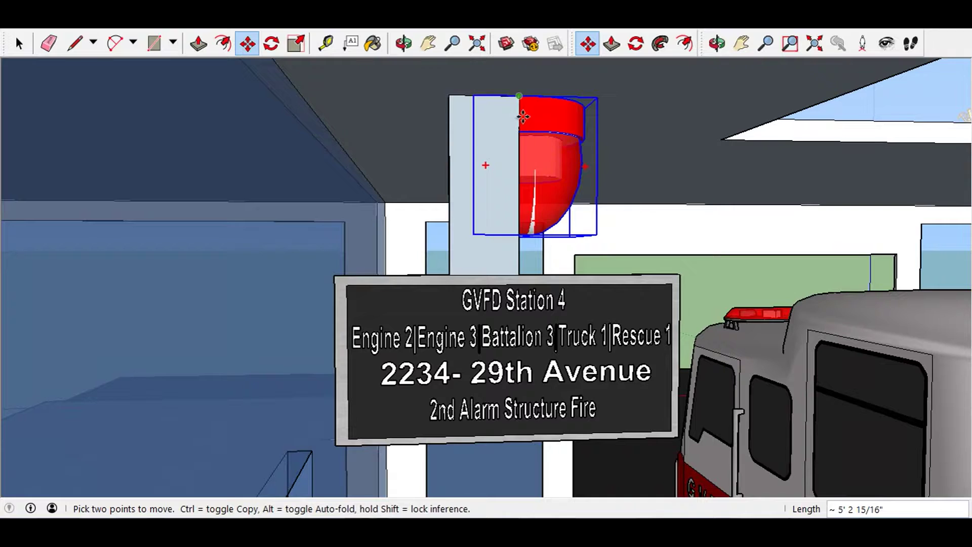
left_click(598, 174)
key("s")
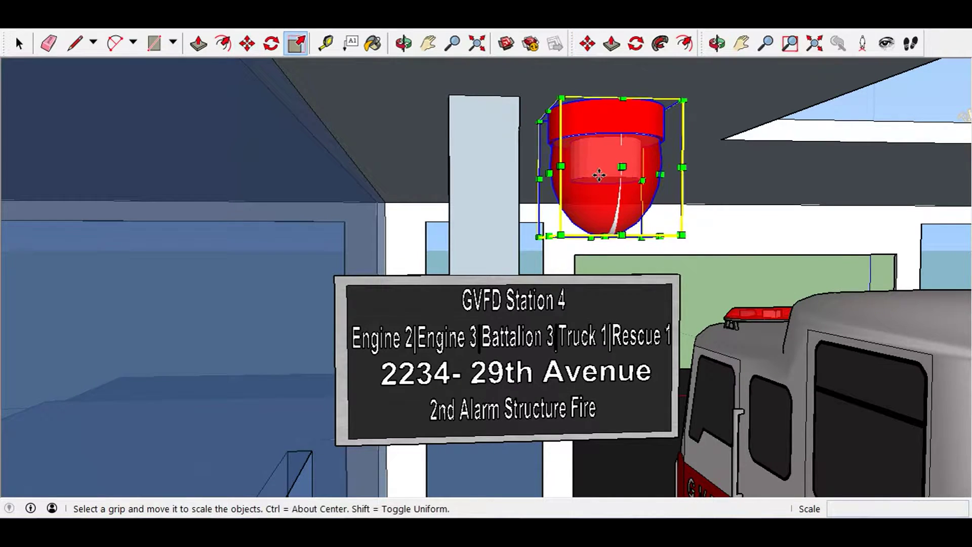
left_click_drag(560, 231, 632, 146)
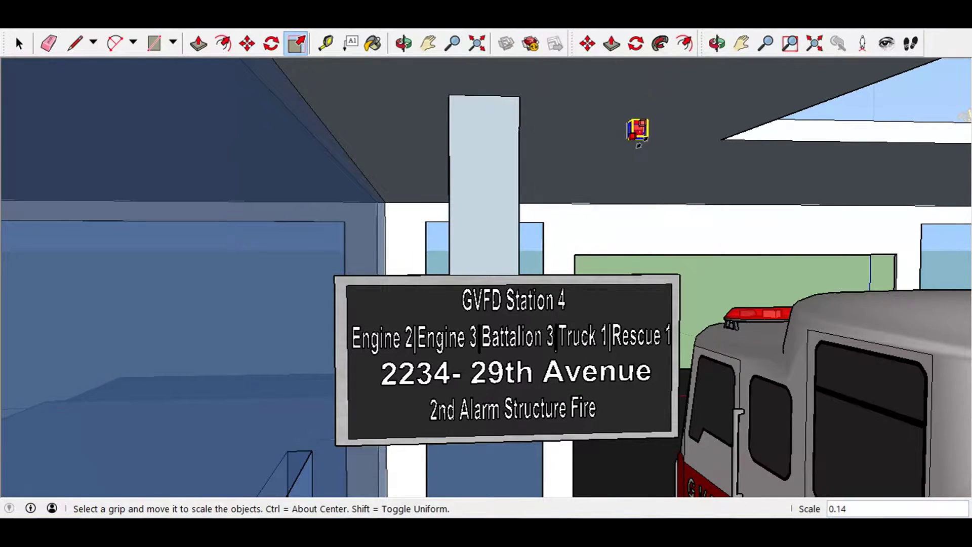
- Move the shrunken bell up onto the ceiling beside the sign post
key("o")
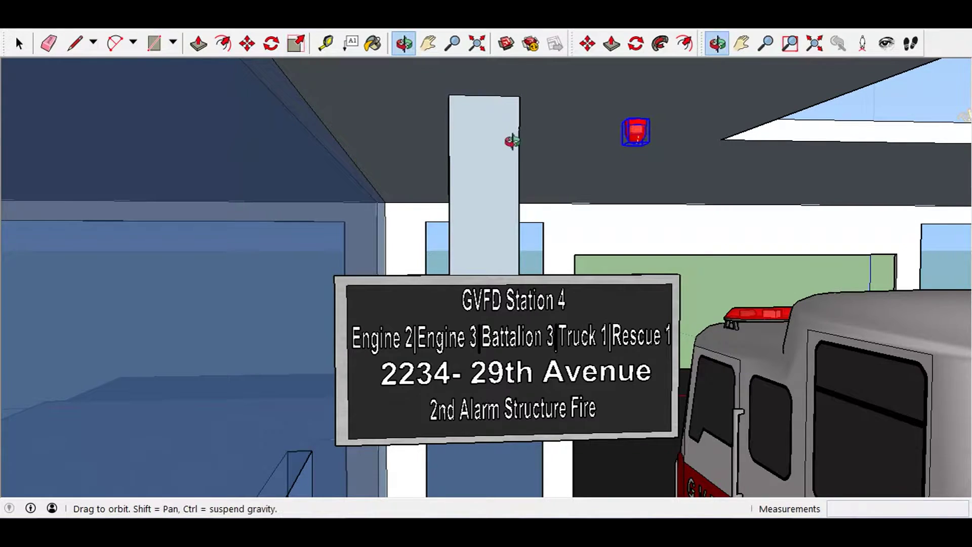
mouse_move(510, 142)
left_mouse_down()
mouse_move(426, 154)
mouse_move(553, 167)
mouse_move(430, 174)
left_mouse_up()
left_click(247, 44)
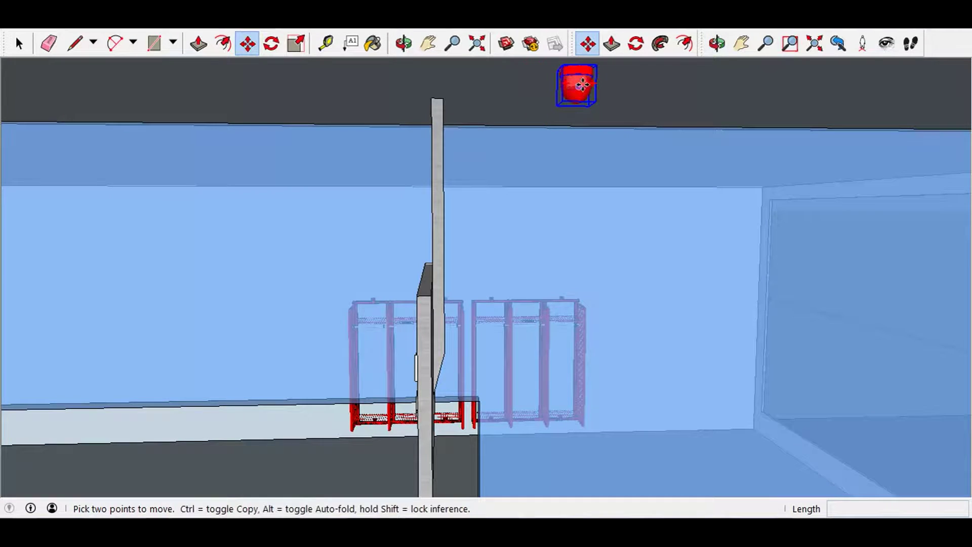
left_click(579, 87)
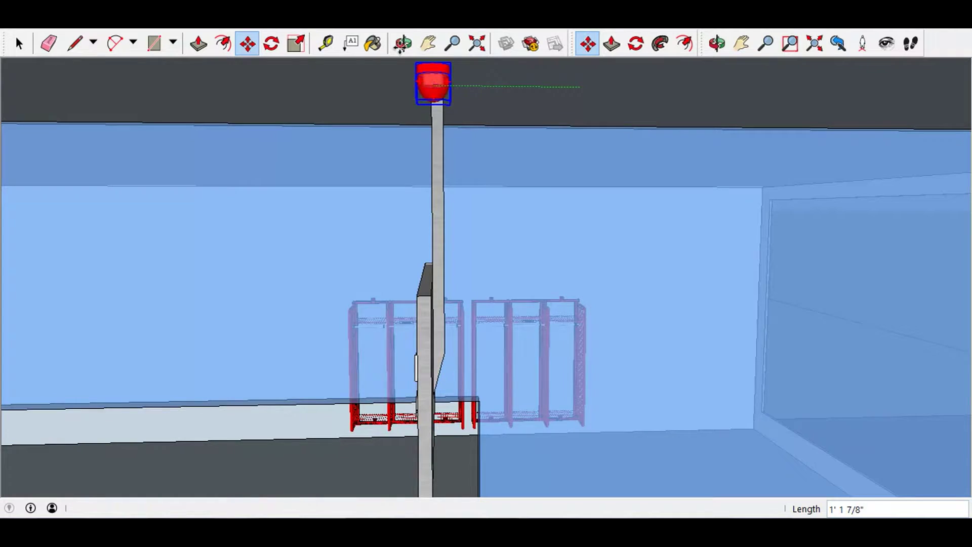
left_click(404, 43)
left_click_drag(495, 278, 441, 106)
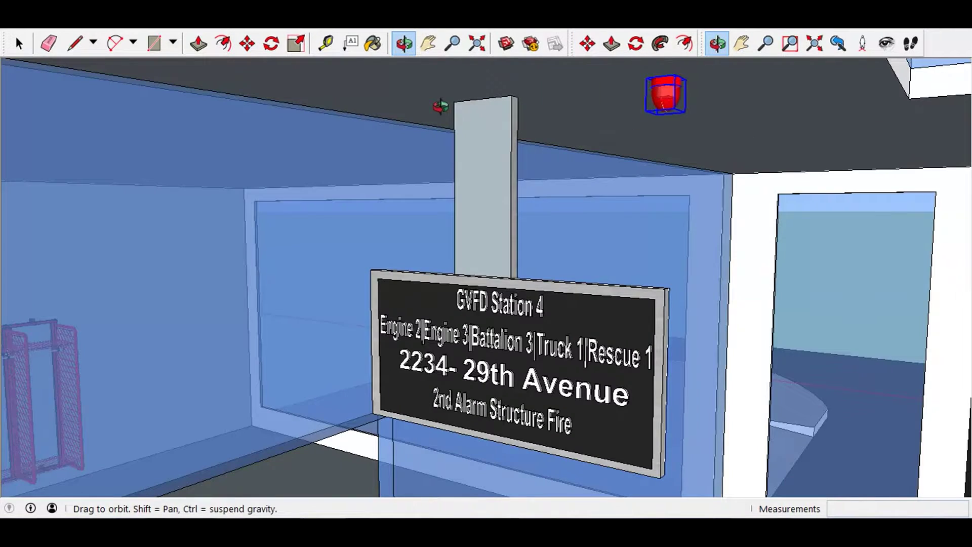
left_click(247, 45)
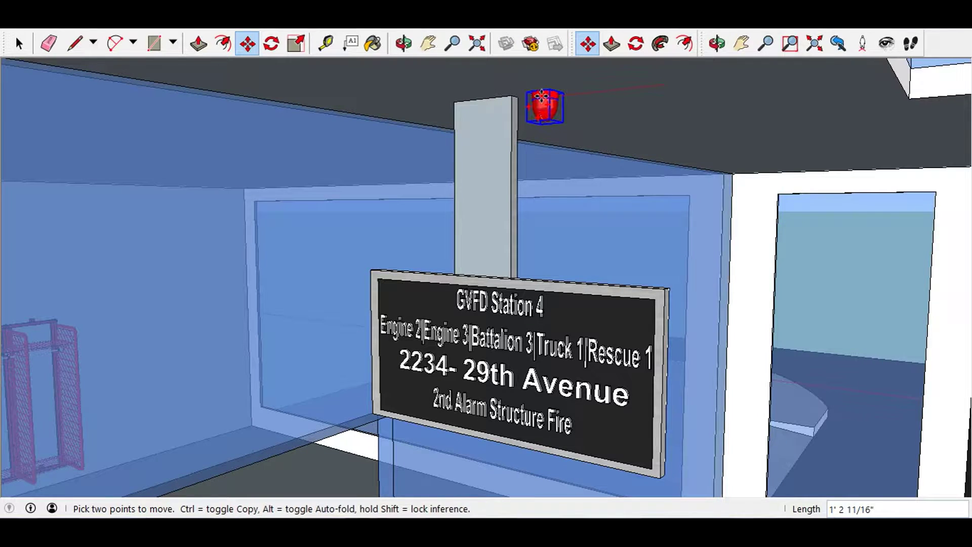
- Paint the sign's support post with the Aluminum material
left_click(374, 45)
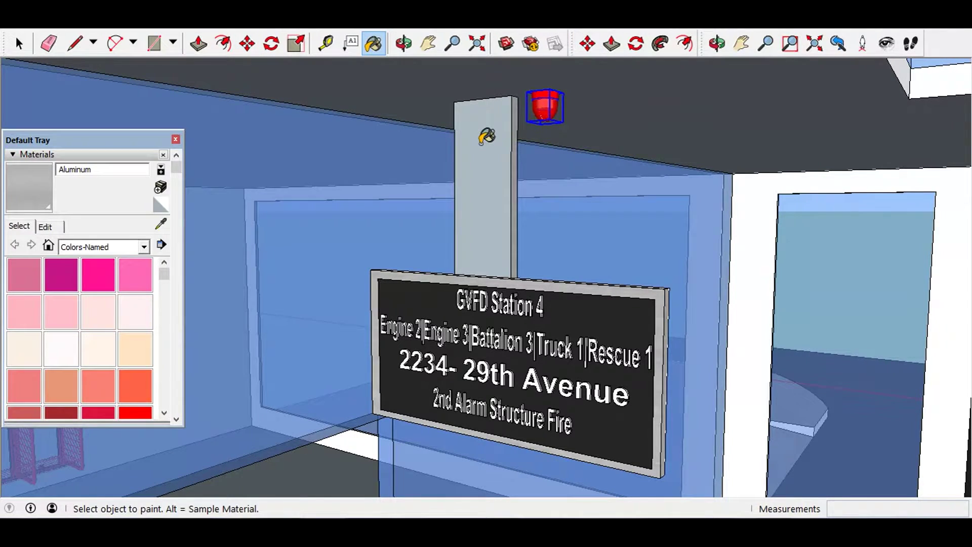
left_click(484, 140)
left_click(175, 139)
left_click(248, 44)
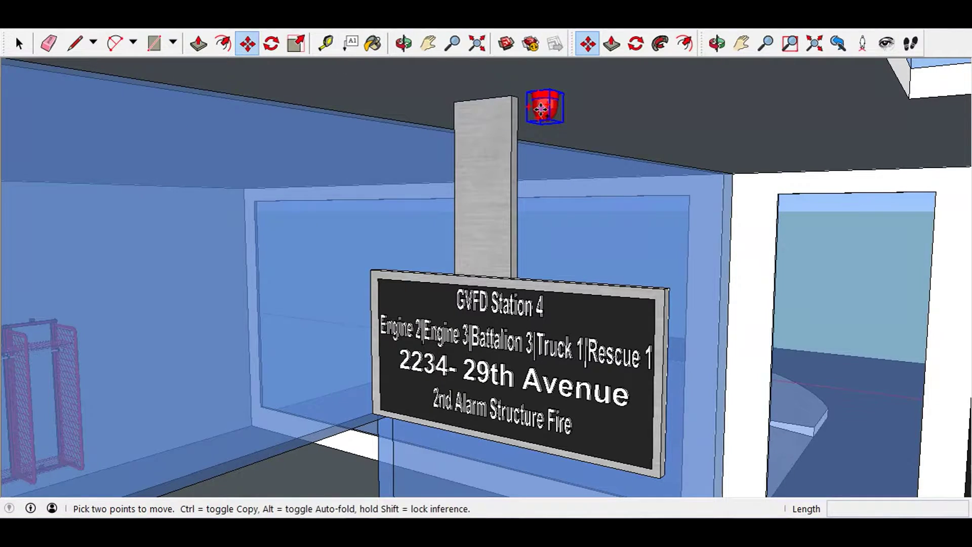
- Ctrl-copy the red bell onto the locker room ceiling
key("ctrl")
left_click(542, 108)
mouse_move(171, 204)
middle_mouse_down("shift")
mouse_move(696, 173)
mouse_move(969, 173)
middle_mouse_up("shift")
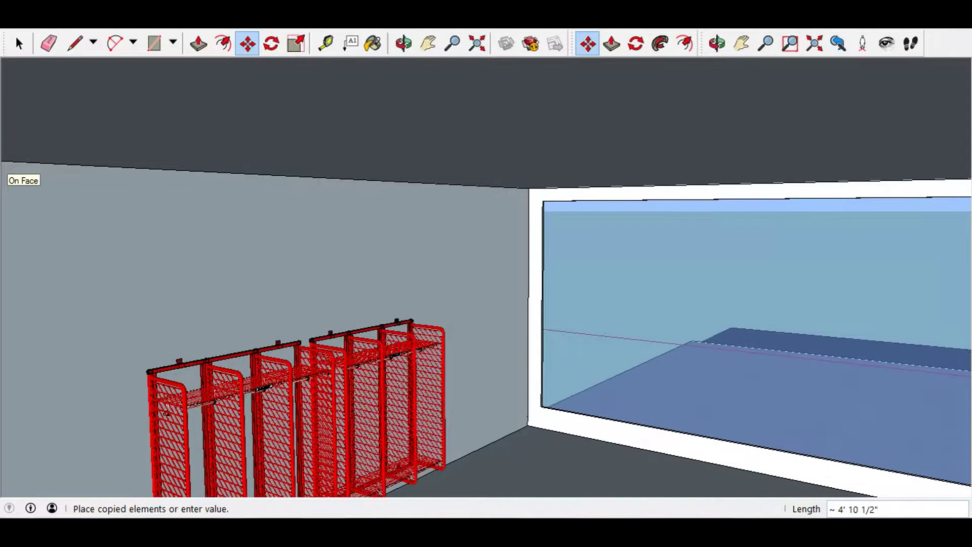
middle_click_drag(486, 253, 709, 253, "shift")
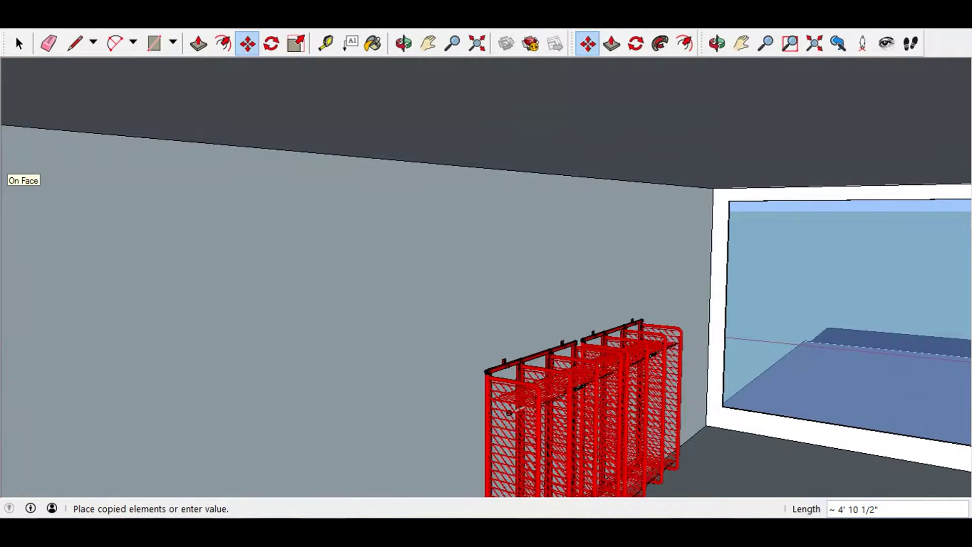
middle_click_drag(6, 177, 527, 208, "shift")
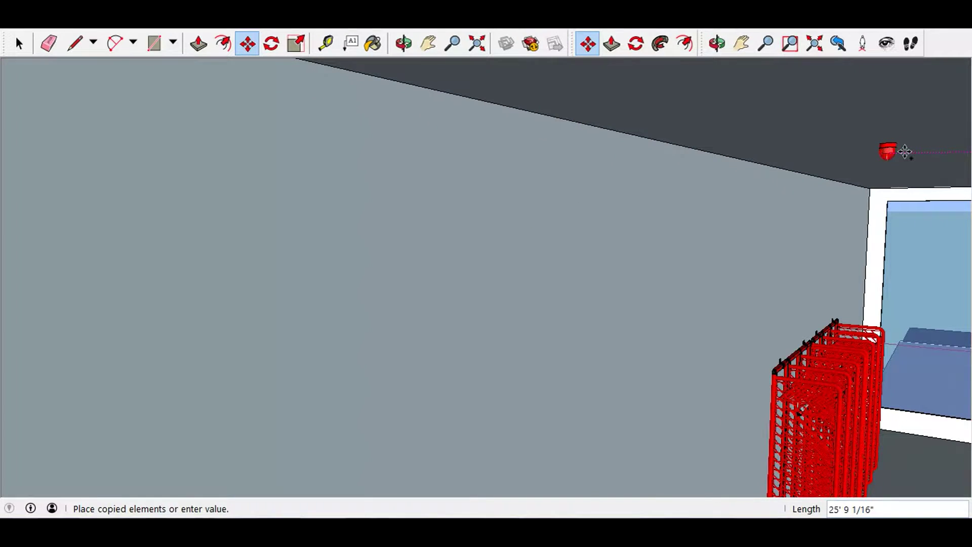
middle_click_drag(905, 152, 855, 139, "shift")
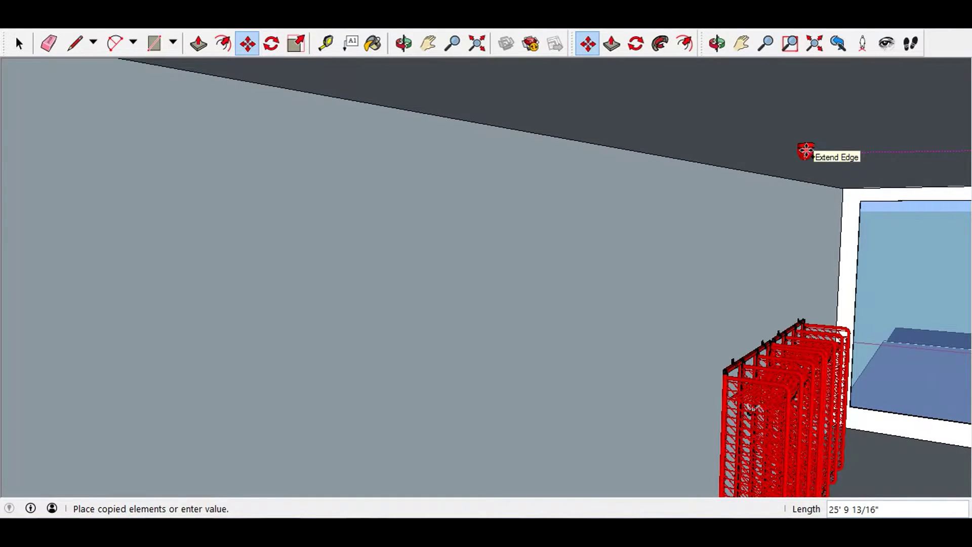
left_click(805, 151)
- Copy the bell again onto the neighbouring room's ceiling
left_click(404, 43)
mouse_move(416, 203)
left_mouse_down()
mouse_move(455, 232)
mouse_move(336, 239)
left_mouse_up()
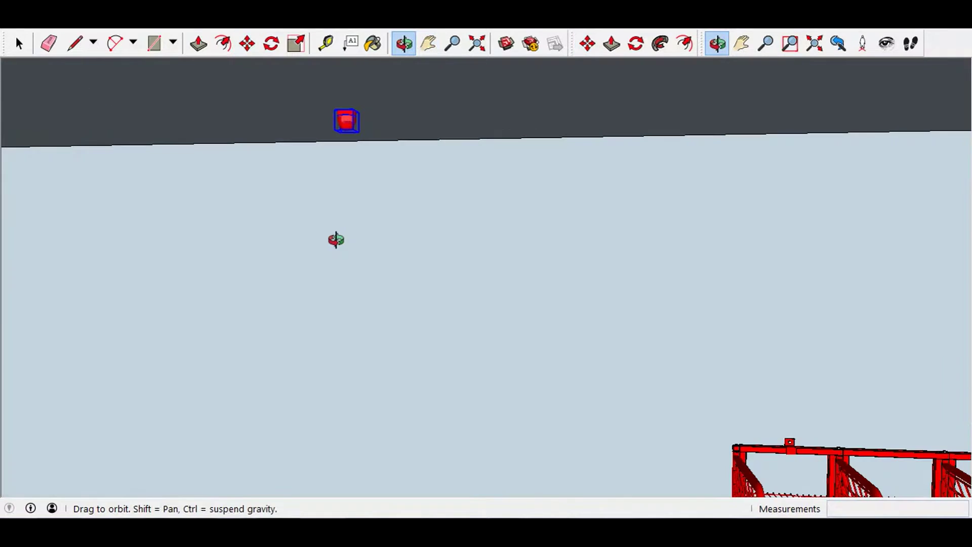
left_click(247, 43)
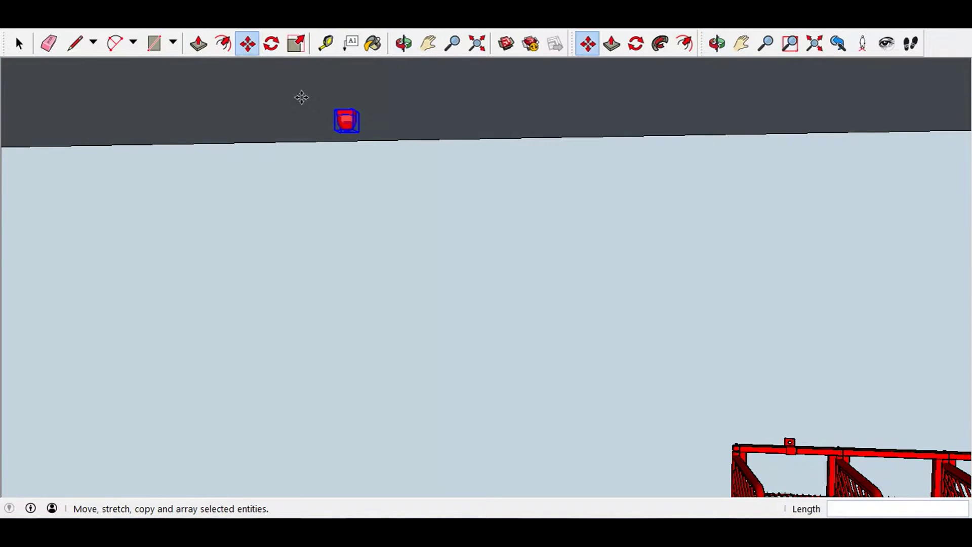
left_click(346, 122)
key("ctrl")
scroll(495, 122, "up", 3)
scroll(199, 157, "up", 3)
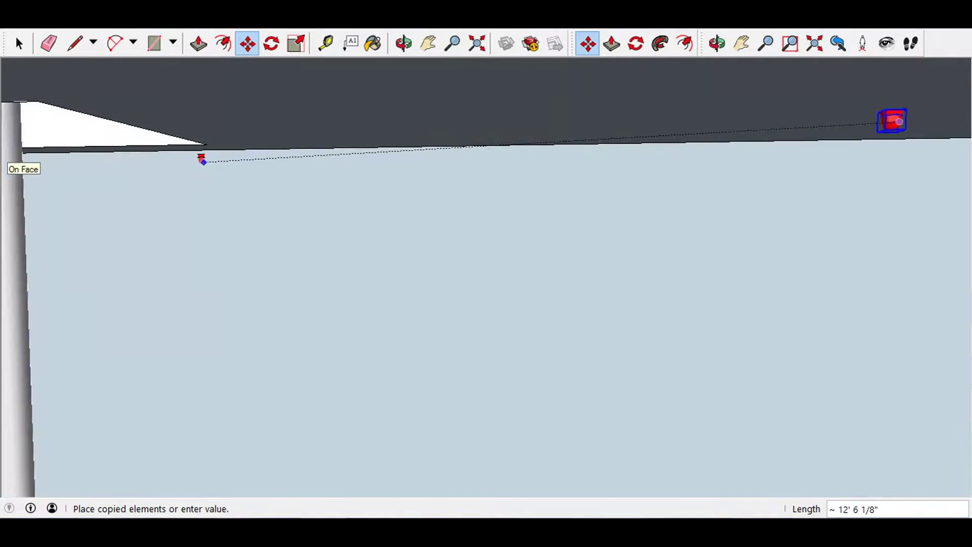
scroll(470, 159, "up", 3)
scroll(469, 159, "down", 3)
middle_click_drag(470, 159, 263, 119)
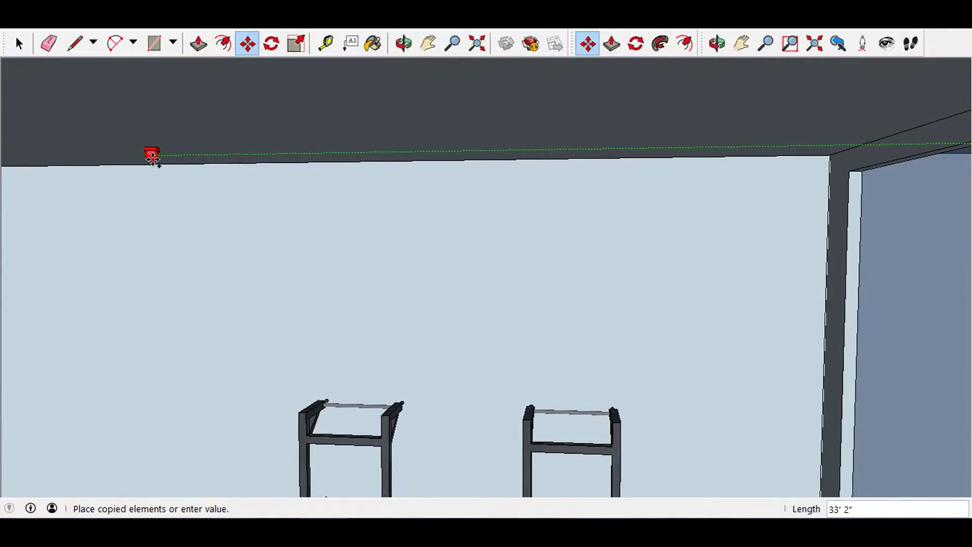
left_click(57, 157)
scroll(57, 157, "up", 5)
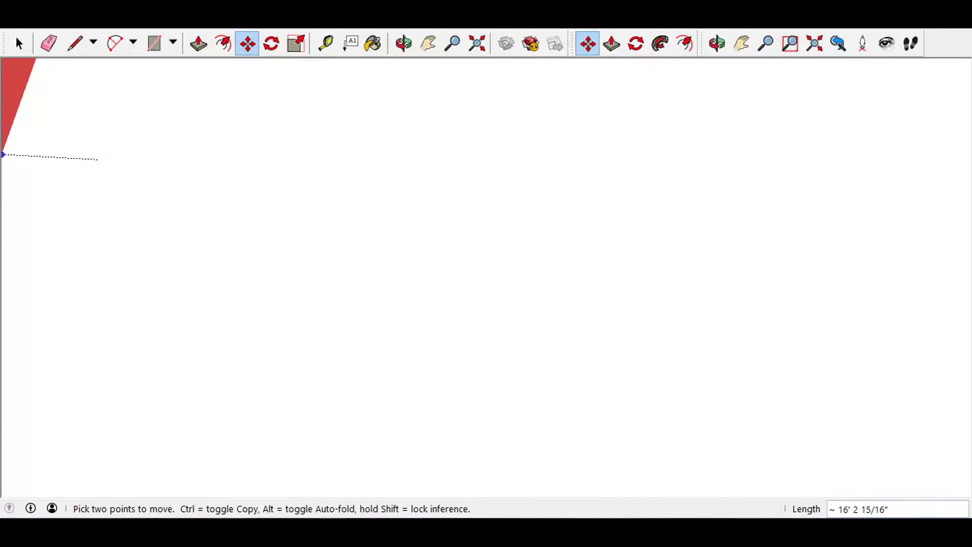
scroll(232, 157, "up", 3)
scroll(308, 423, "up", 2)
scroll(931, 267, "up", 2)
scroll(702, 113, "down", 3)
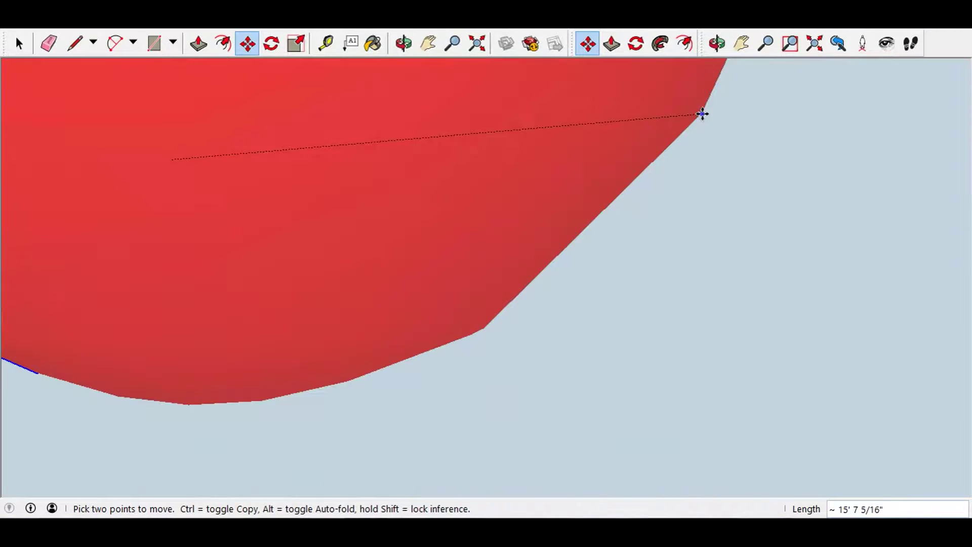
scroll(702, 113, "up", 3)
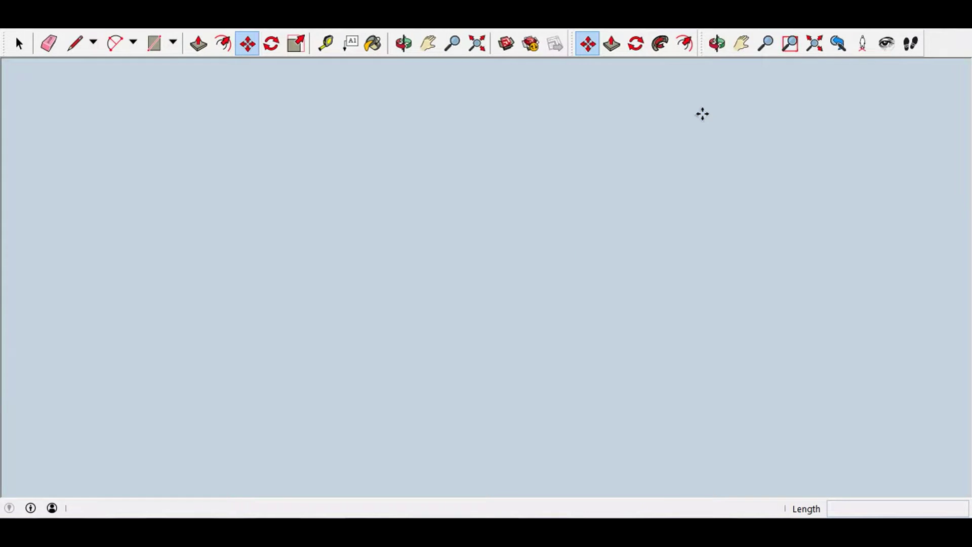
- Move a ceiling bell to a new spot near the ceiling corner
left_click(403, 43)
mouse_move(263, 152)
left_mouse_down()
mouse_move(184, 189)
mouse_move(538, 180)
mouse_move(537, 152)
left_mouse_up()
left_click(886, 44)
left_click_drag(540, 256, 465, 264)
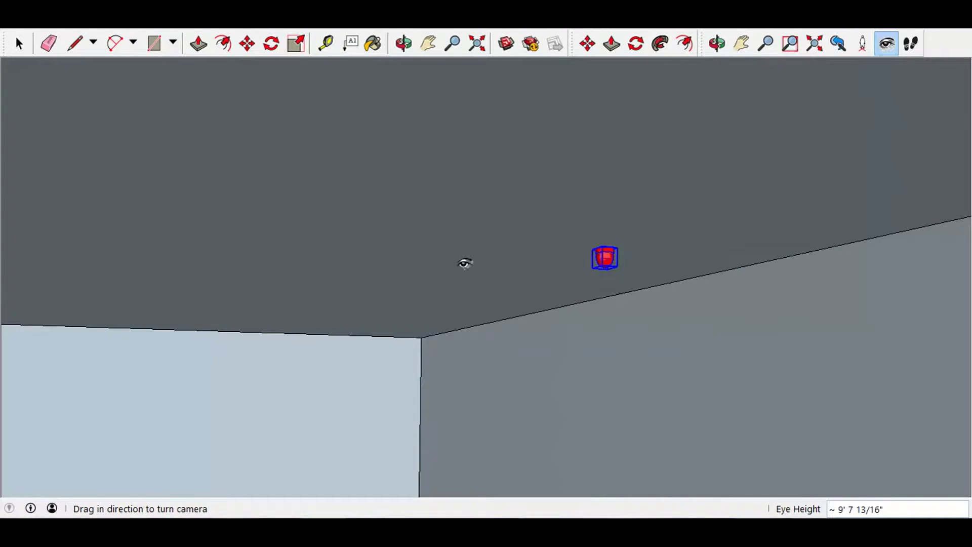
left_click(248, 46)
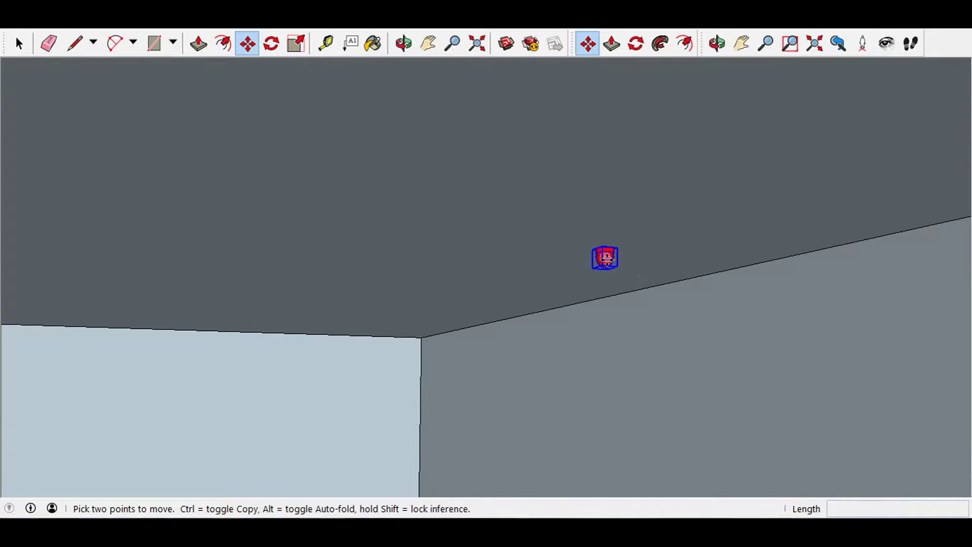
left_click(606, 259)
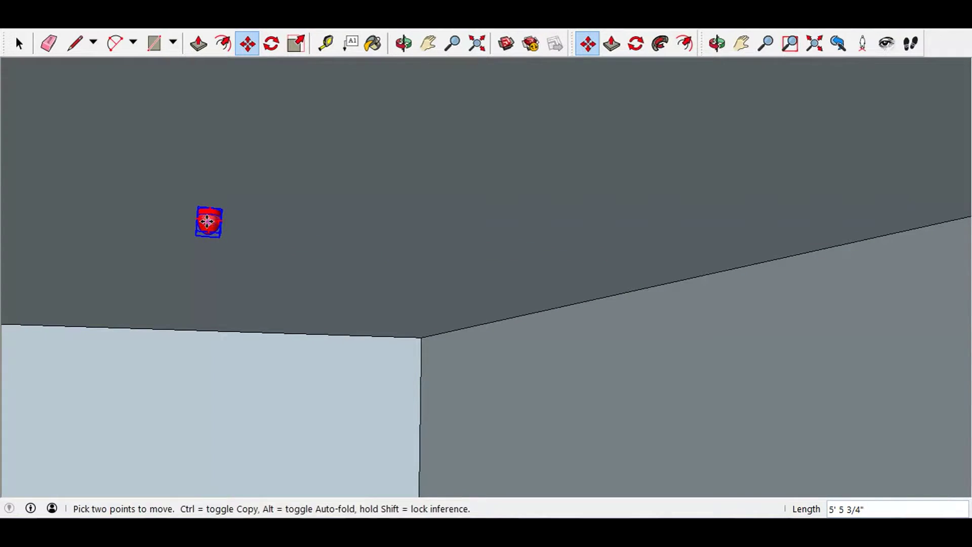
left_click(207, 222)
left_click(205, 234)
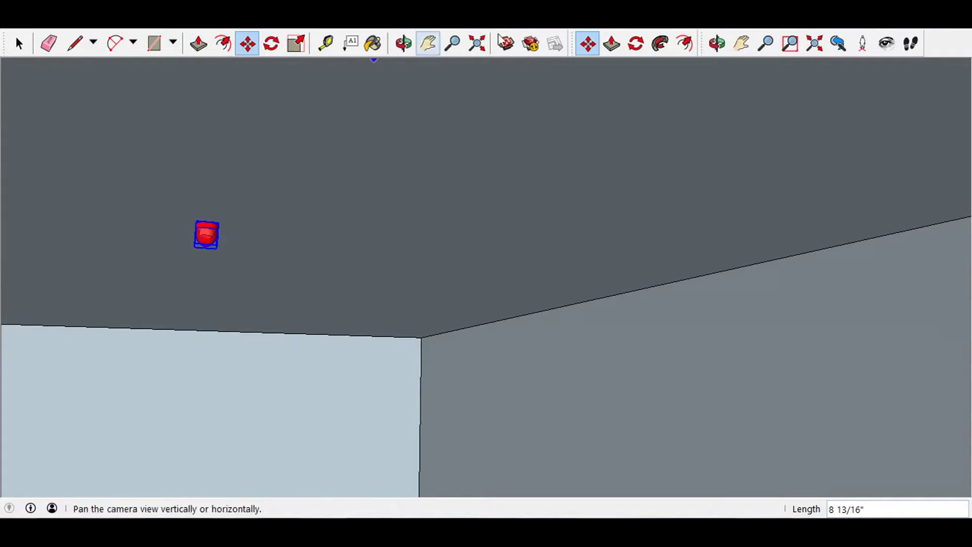
- Copy a bell onto the ceiling of the treadmill and weight-bench room
left_click(881, 45)
left_click_drag(875, 96, 506, 208)
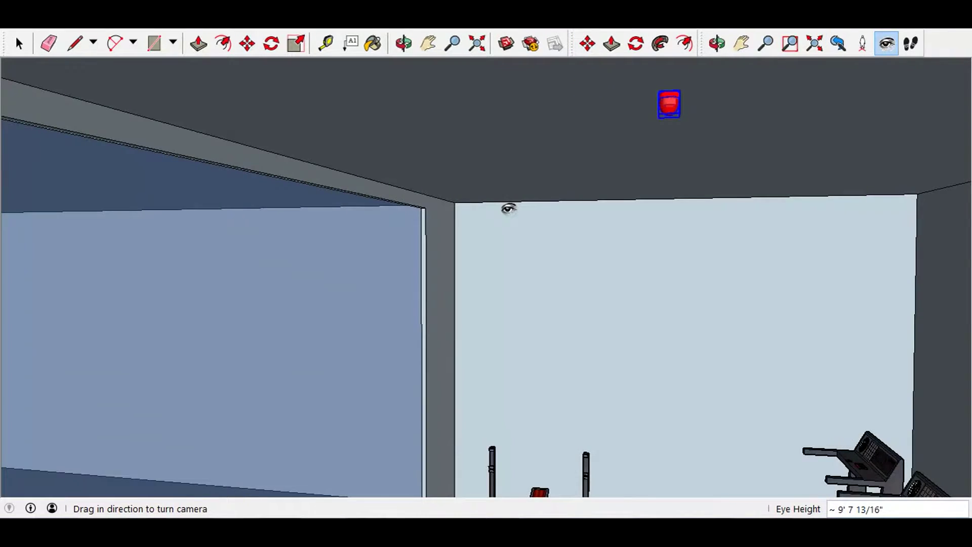
left_click(253, 45)
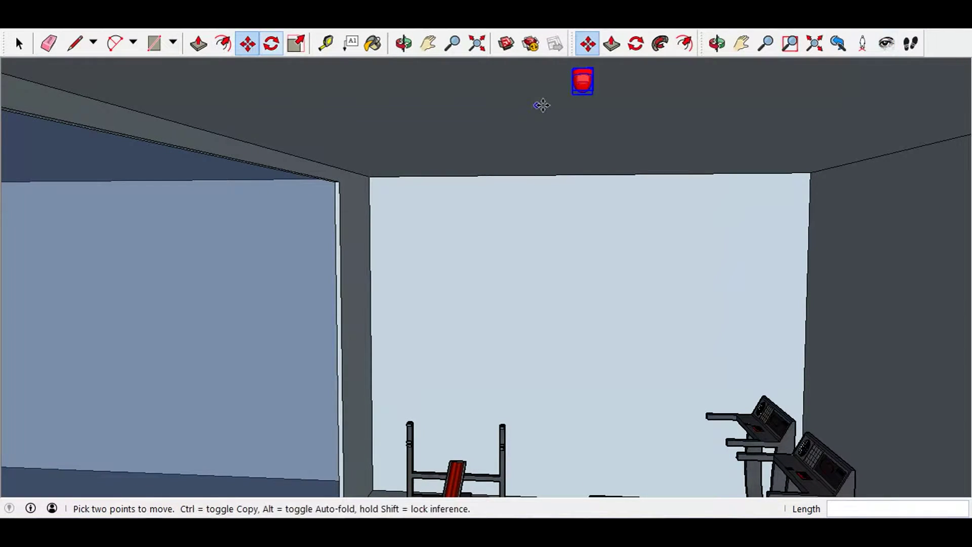
left_click(581, 82)
key("ctrl")
mouse_move(104, 105)
middle_mouse_down()
mouse_move(5, 141)
mouse_move(969, 239)
mouse_move(350, 152)
middle_mouse_up()
left_click(65, 105)
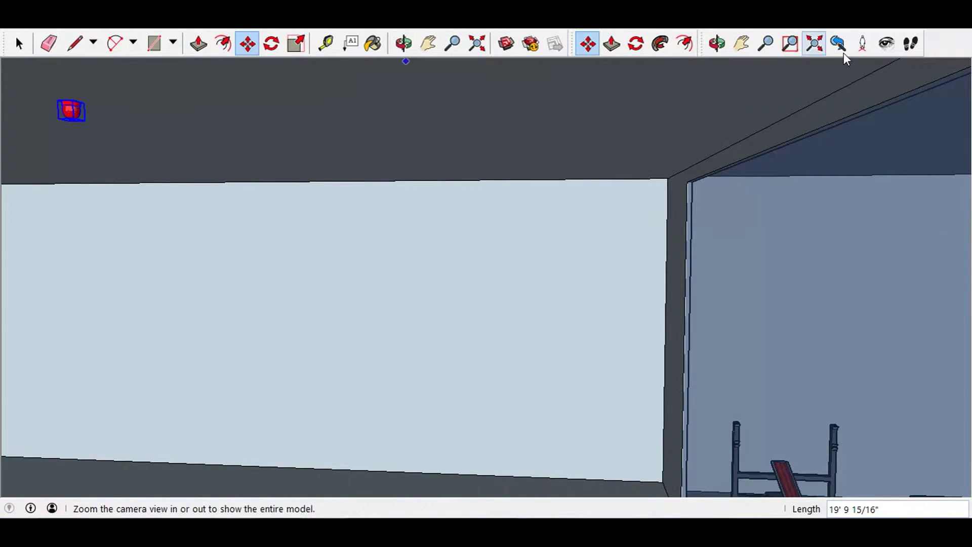
left_click(886, 43)
mouse_move(839, 227)
left_mouse_down()
mouse_move(460, 160)
mouse_move(393, 199)
mouse_move(486, 215)
left_mouse_up()
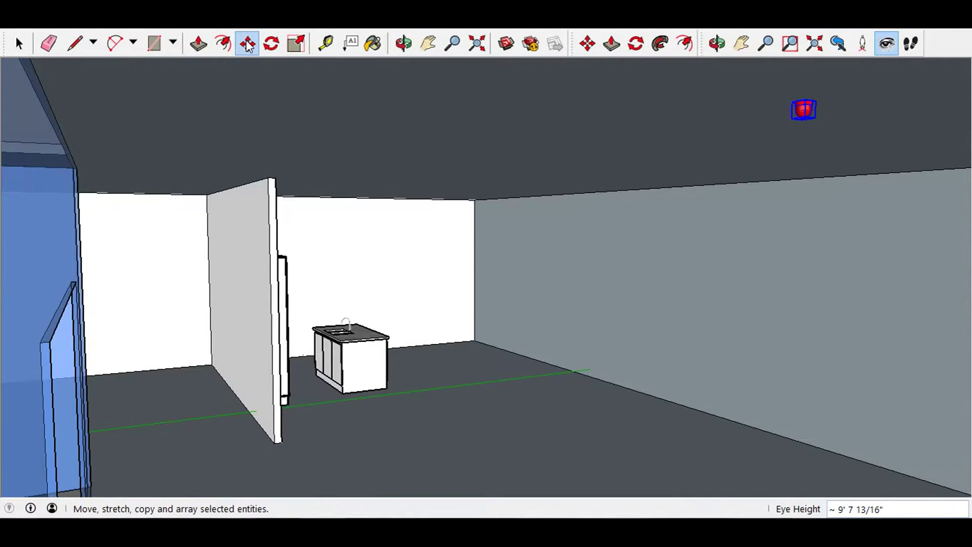
- Slide the bell to its ceiling spot above the kitchen island
left_click(247, 43)
left_click(804, 113)
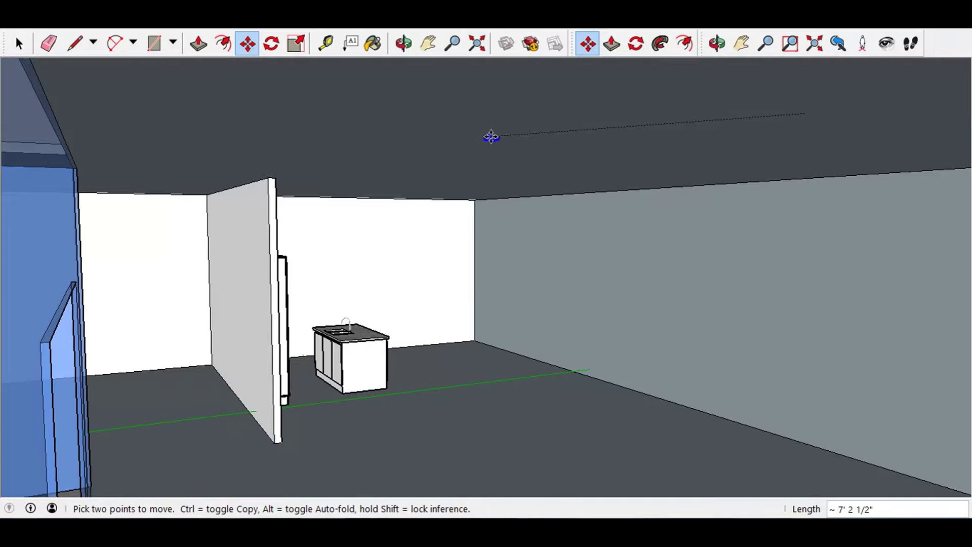
left_click(445, 170)
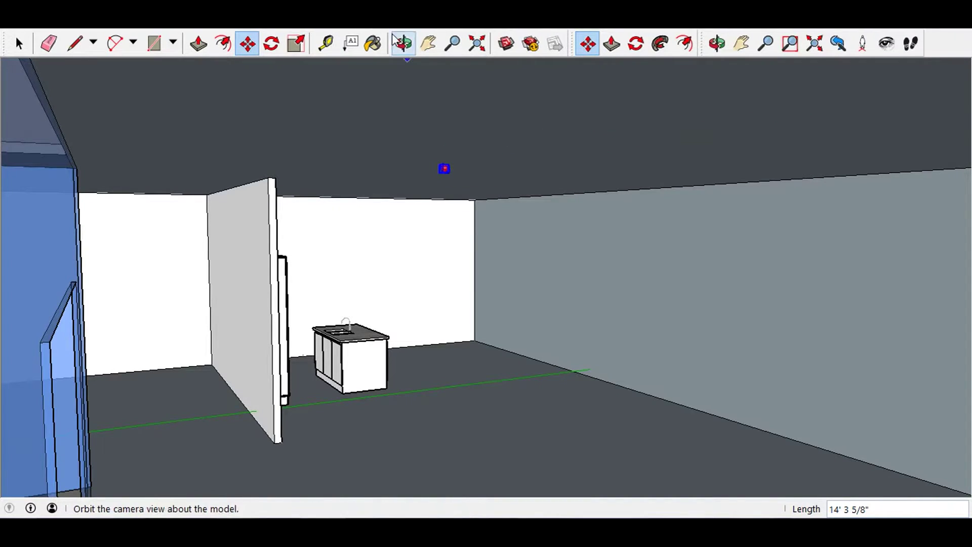
middle_click_drag(397, 75, 379, 232)
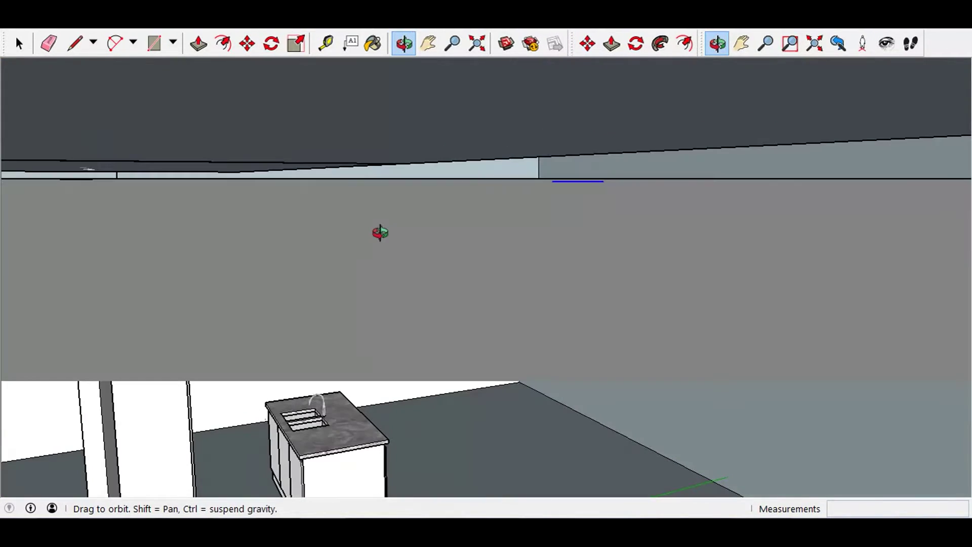
left_click_drag(379, 232, 373, 227)
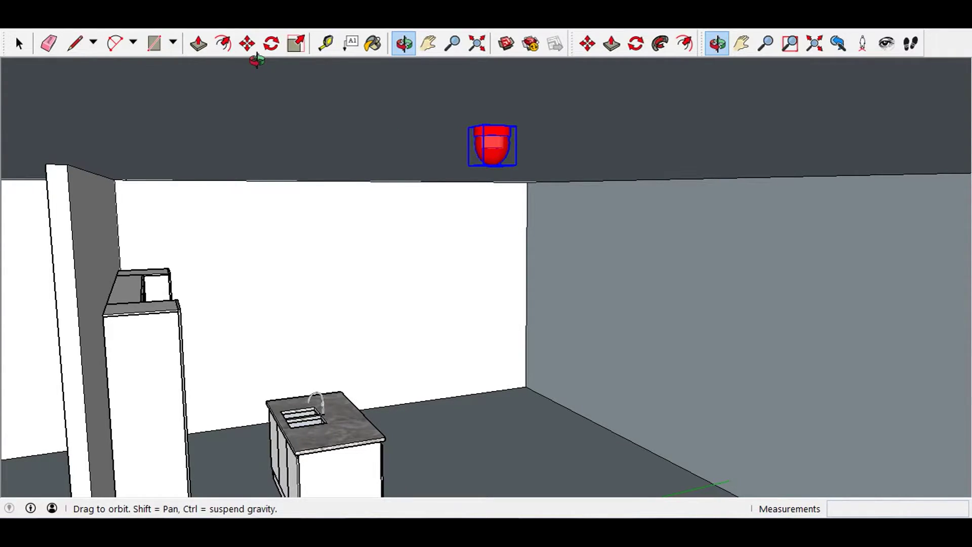
left_click(247, 44)
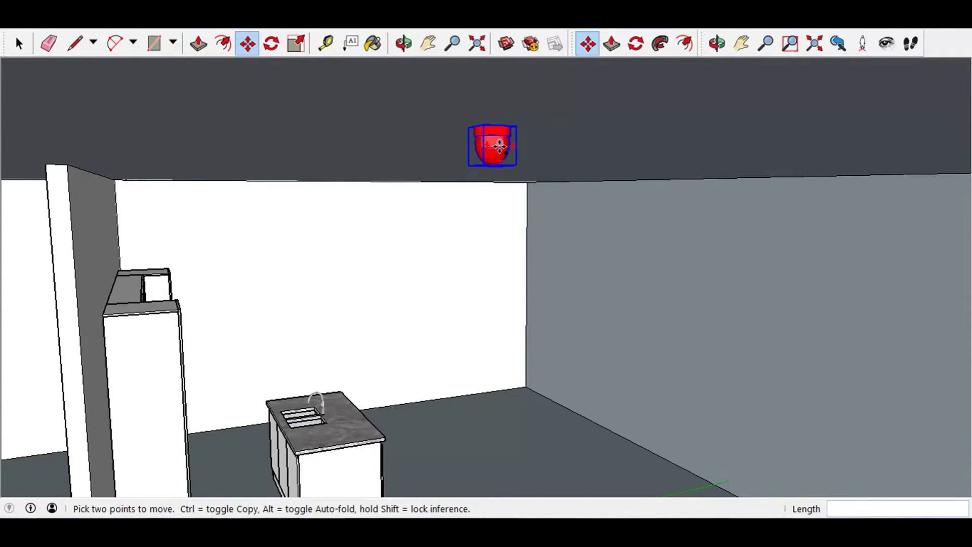
- Ctrl-copy the bell and set the copy against the ceiling
key("ctrl")
left_click(498, 145)
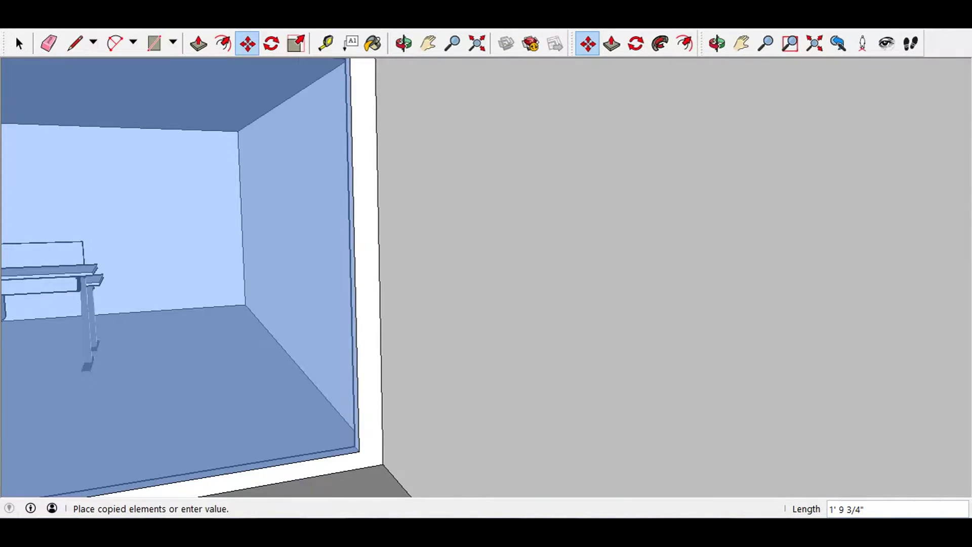
scroll(467, 177, "down", 3)
scroll(446, 213, "up", 3)
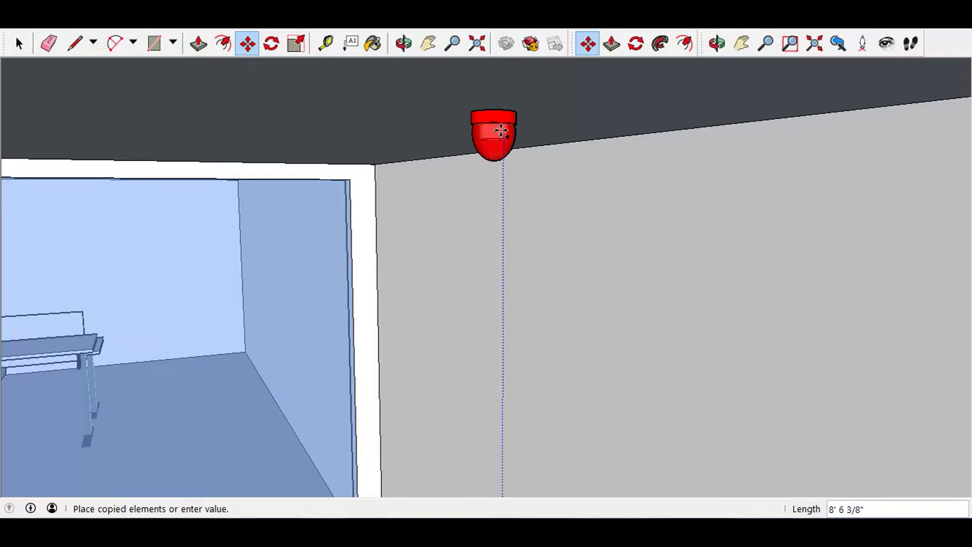
left_click(501, 132)
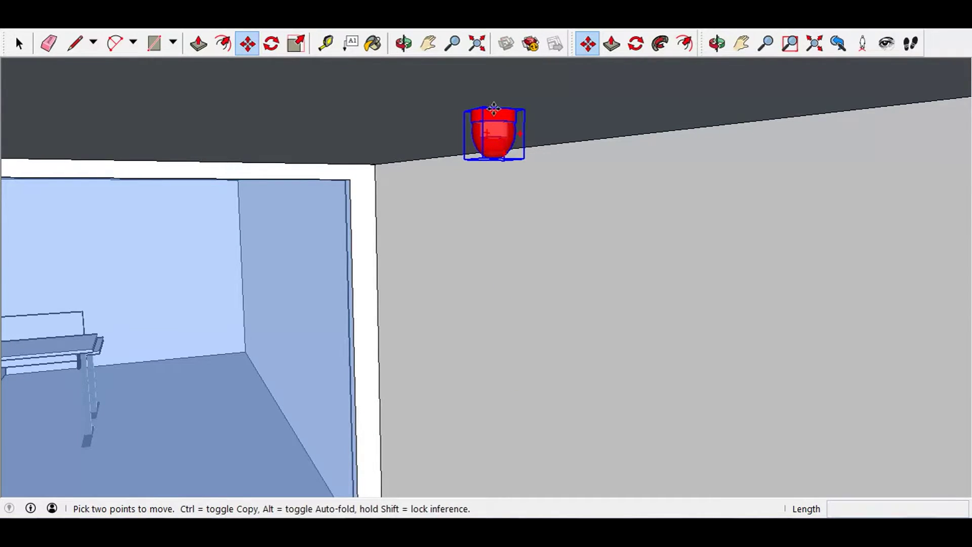
left_click(494, 109)
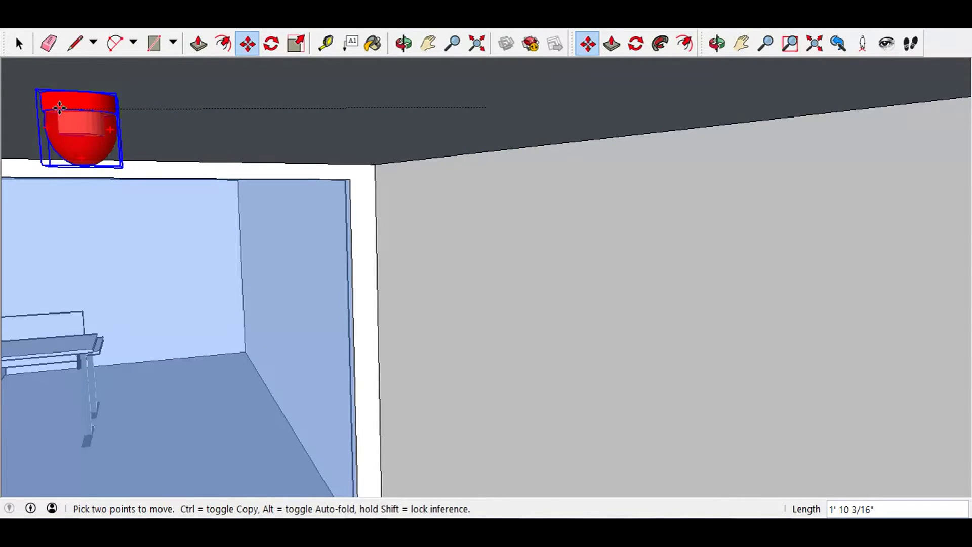
left_click(61, 81)
- Carry the bell into the next room, near the top of the wall
left_click(404, 43)
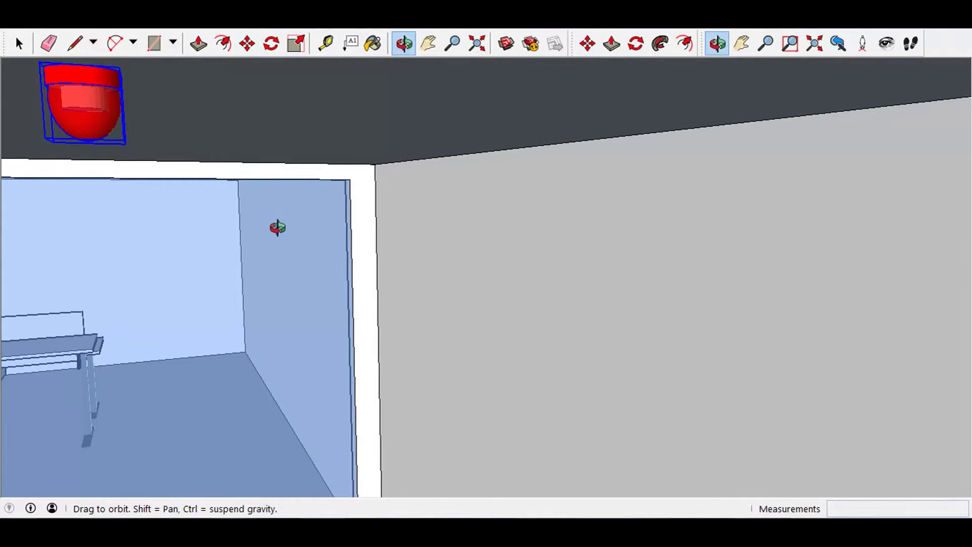
left_click_drag(278, 228, 434, 234)
left_click(247, 43)
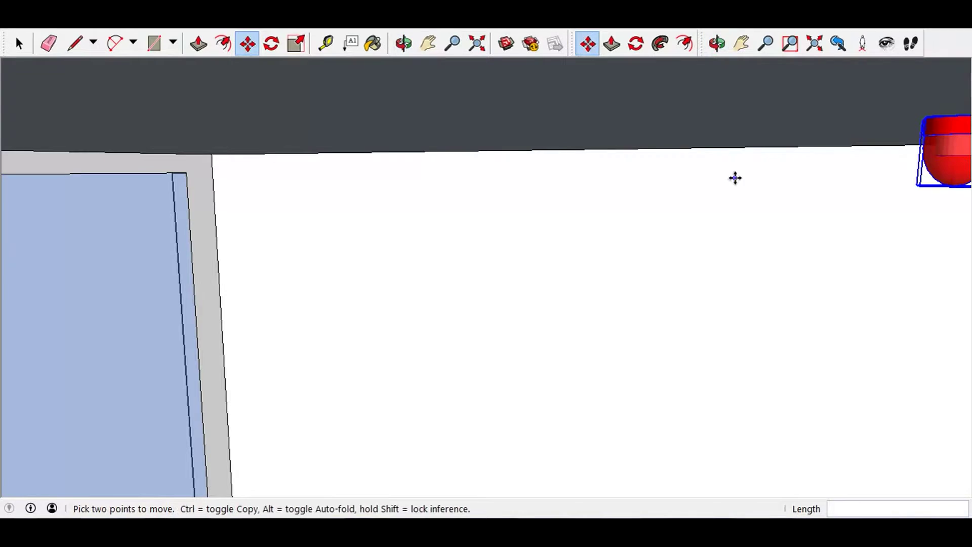
left_click(942, 172)
scroll(390, 172, "up", 6)
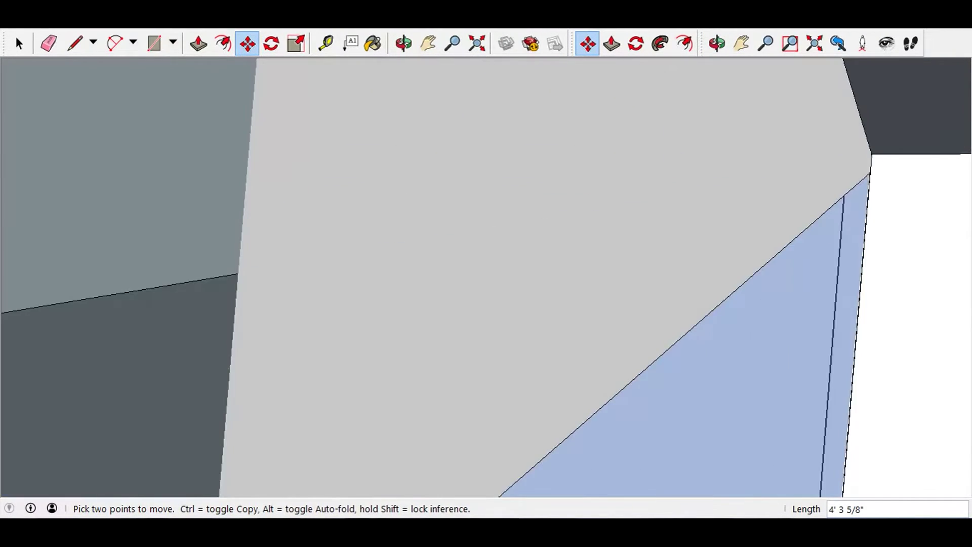
middle_click_drag(390, 172, 147, 188)
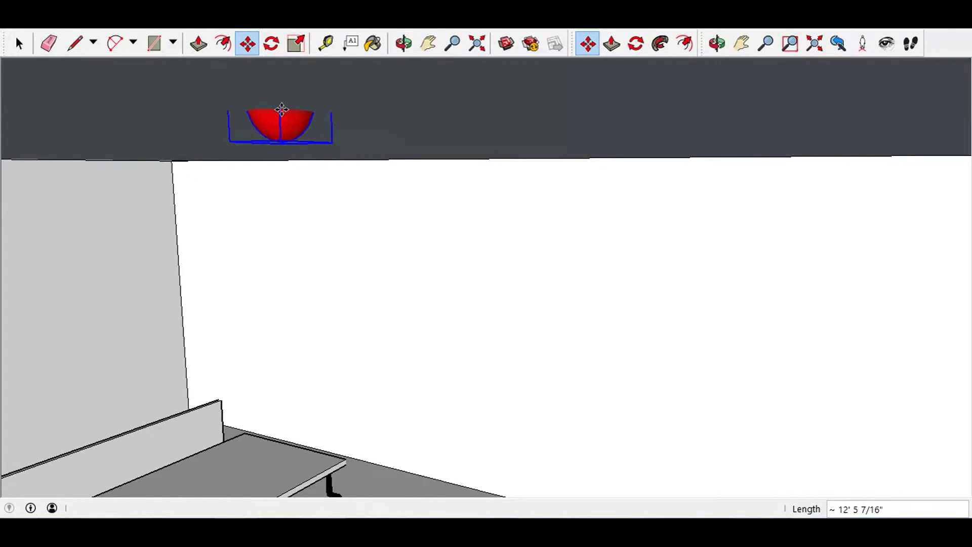
left_click(287, 160)
type("4 1/4")
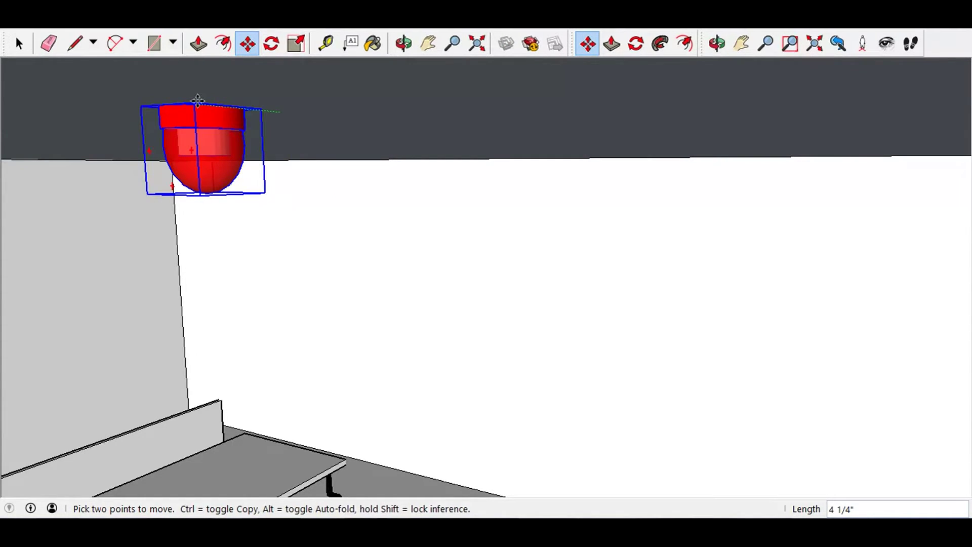
- Move the bell along the ceiling edge above the office desks
left_click(862, 43)
left_click(527, 253)
left_click(404, 43)
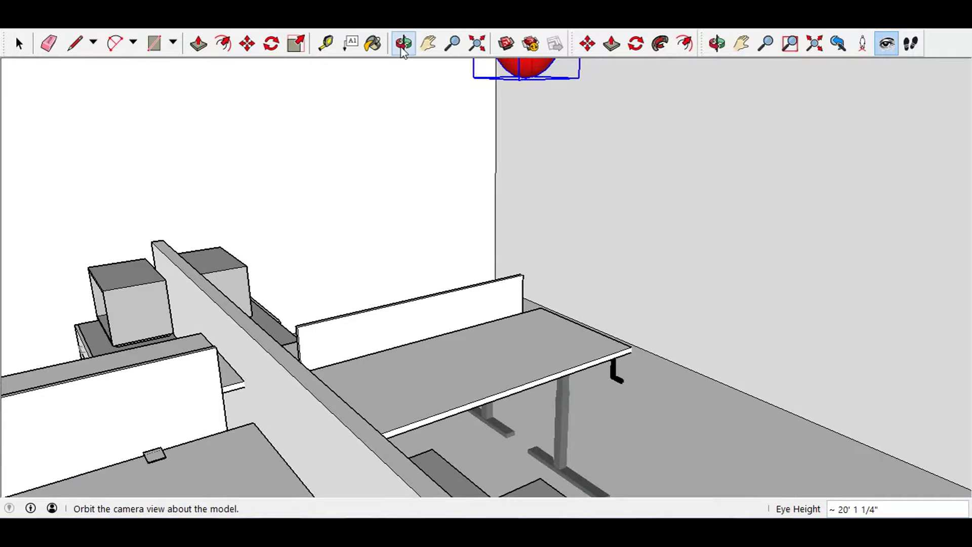
left_click_drag(367, 349, 395, 347)
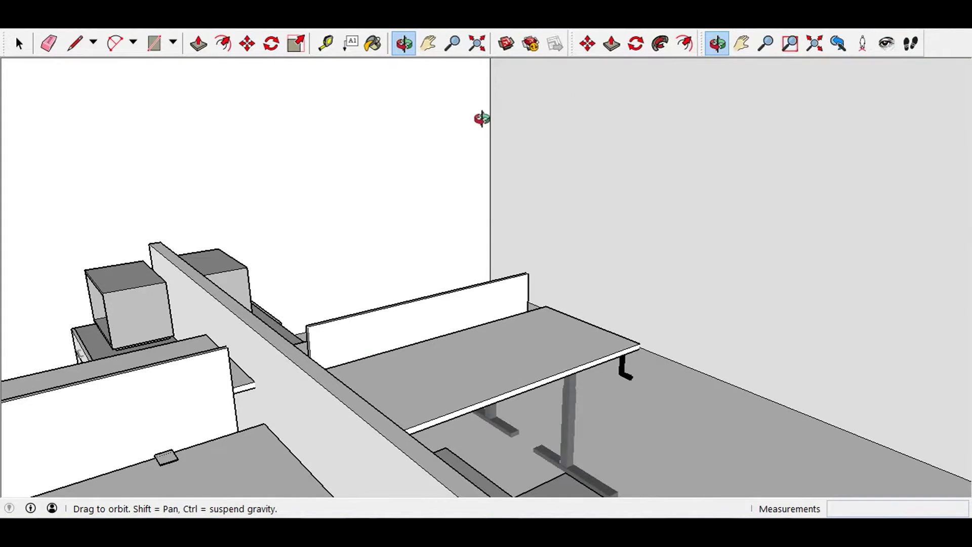
left_click_drag(481, 118, 464, 130)
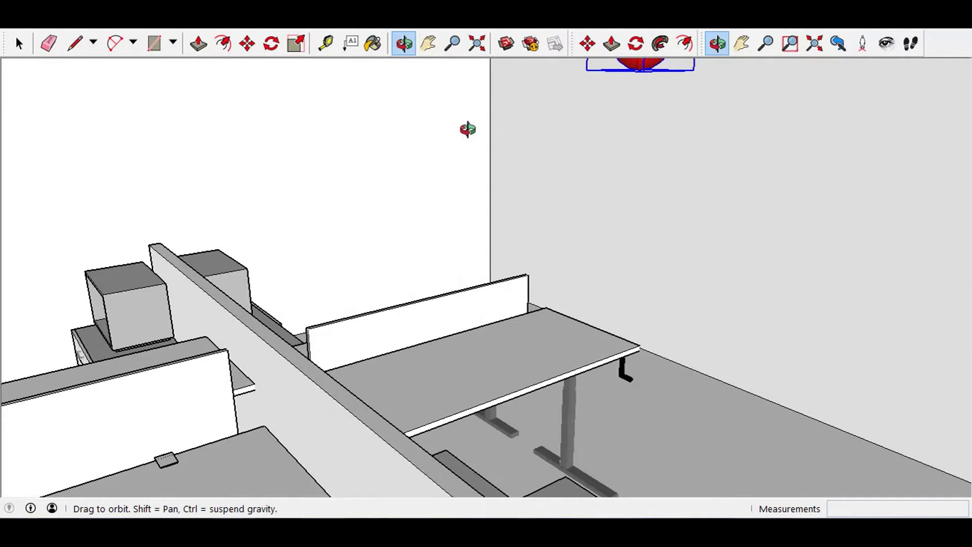
left_click(248, 45)
left_click(632, 110)
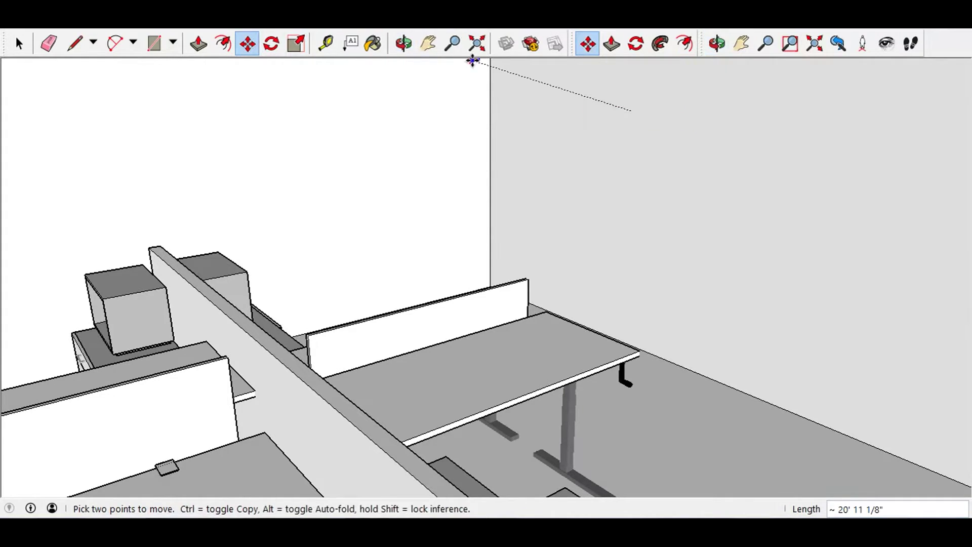
left_click(284, 66)
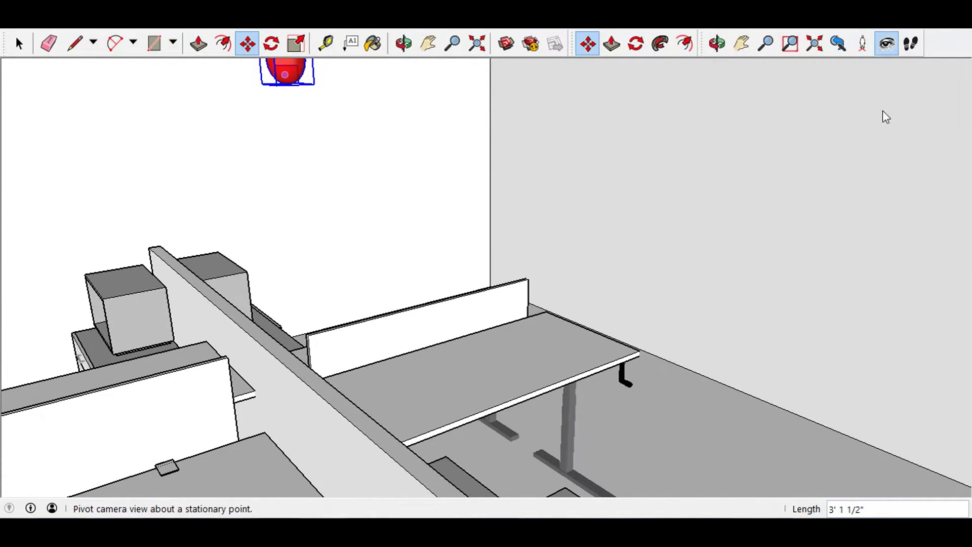
- Copy the bell to another spot on the office ceiling
left_click(886, 43)
mouse_move(860, 127)
left_mouse_down()
mouse_move(542, 191)
mouse_move(547, 110)
left_mouse_up()
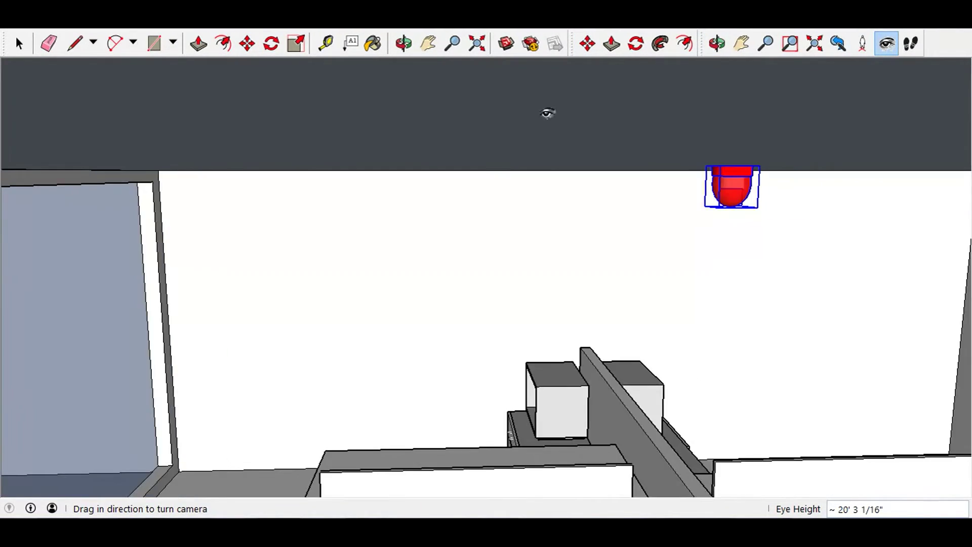
left_click(247, 44)
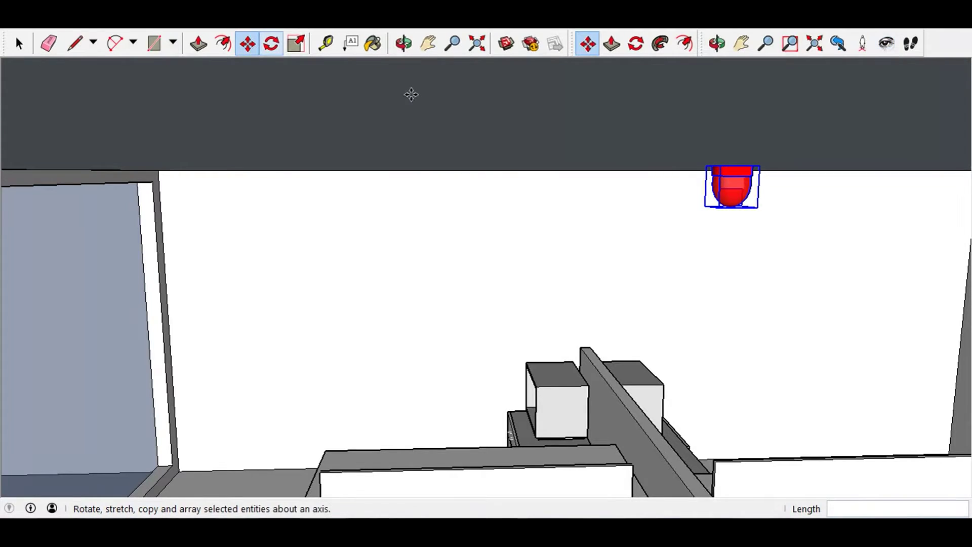
left_click(730, 192)
key("ctrl")
mouse_move(326, 185)
middle_mouse_down()
mouse_move(839, 218)
mouse_move(249, 178)
middle_mouse_up()
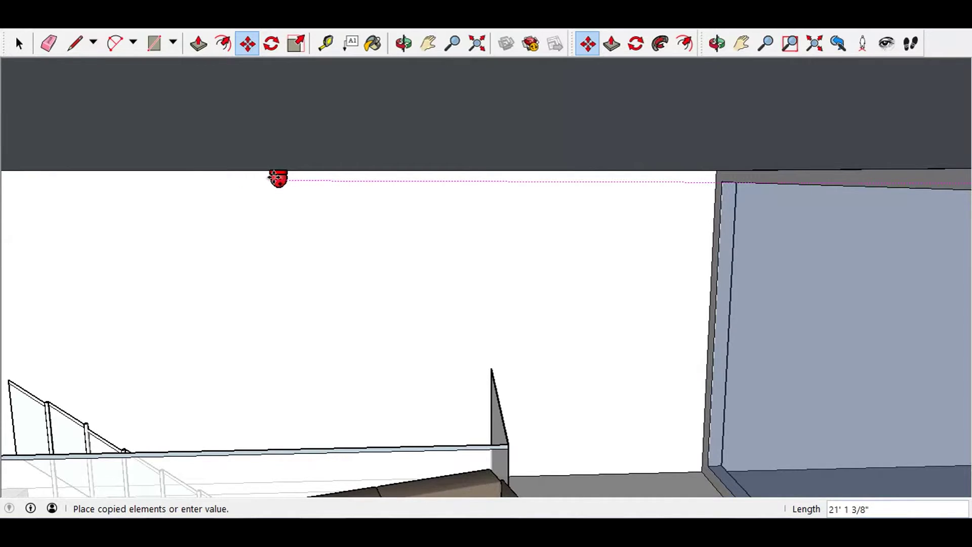
left_click(232, 190)
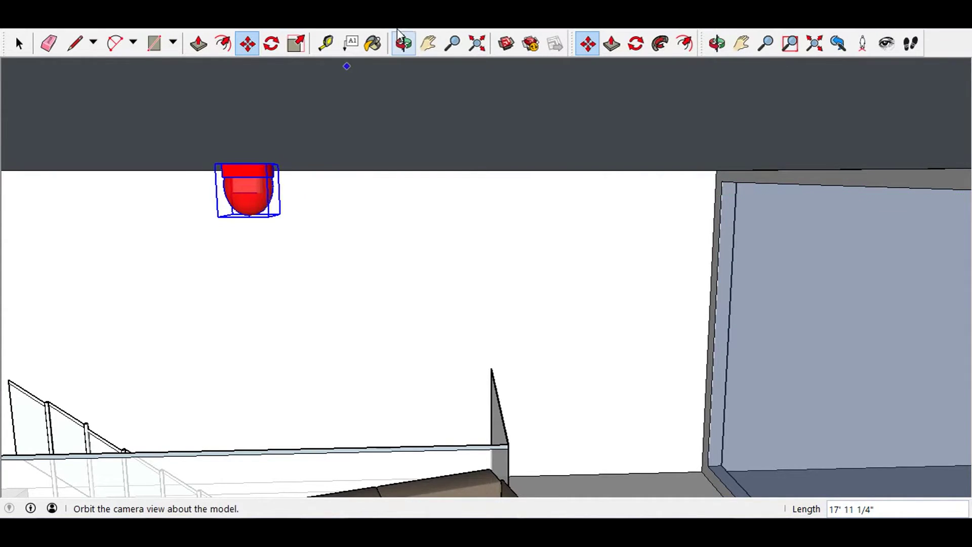
- Copy the bell onto the ceiling of the glass-paneled room
left_click(886, 43)
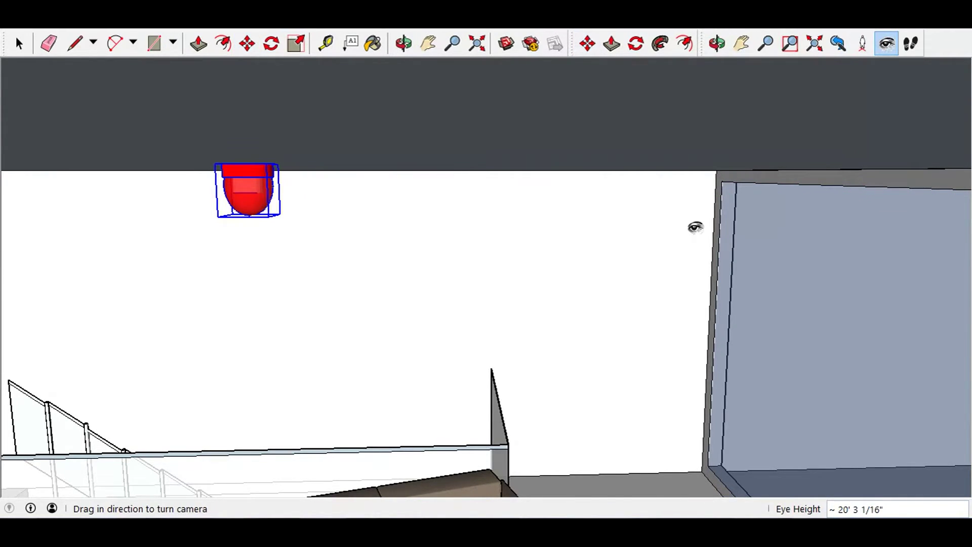
mouse_move(694, 224)
left_mouse_down()
mouse_move(408, 198)
mouse_move(622, 377)
mouse_move(614, 386)
mouse_move(477, 226)
left_mouse_up()
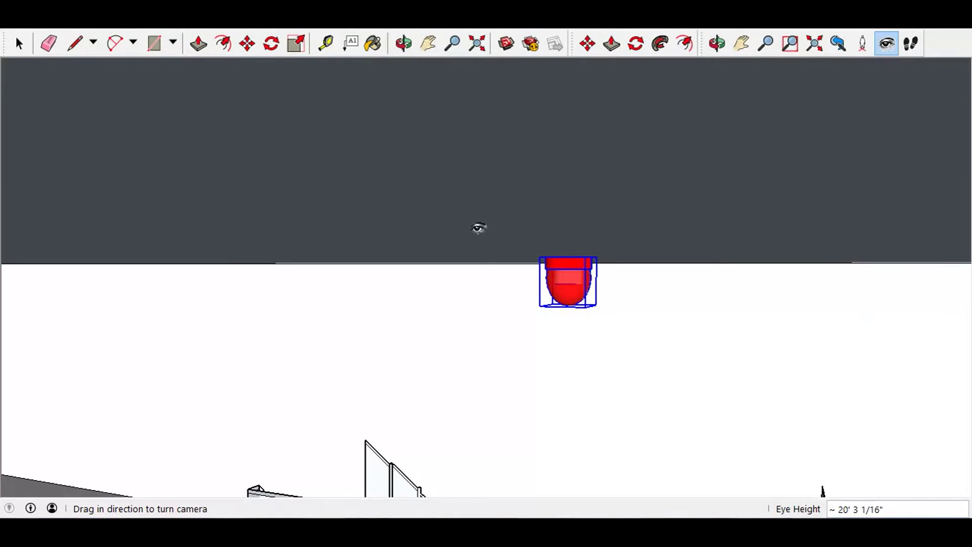
left_click(247, 43)
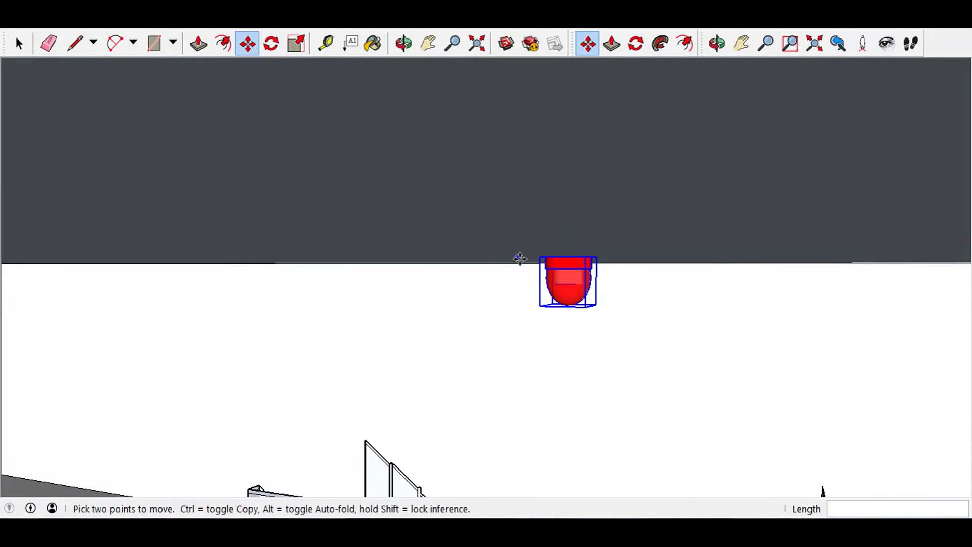
left_click(567, 287)
key("ctrl")
middle_click_drag(882, 490, 963, 486)
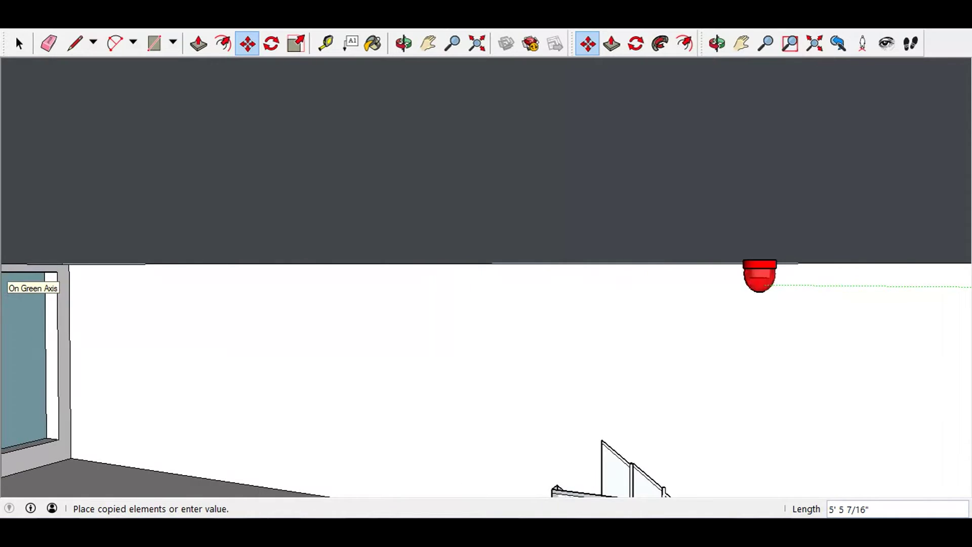
middle_click_drag(5, 284, 112, 278)
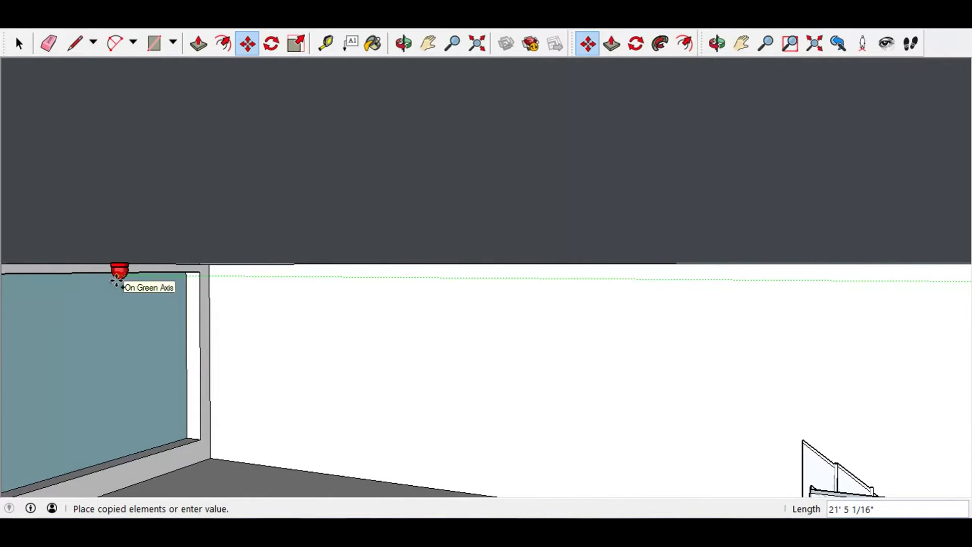
left_click(118, 276)
left_click(404, 44)
mouse_move(358, 156)
left_mouse_down()
mouse_move(565, 276)
mouse_move(512, 272)
left_mouse_up()
- Move the bell copy into position under the ceiling beam
key("m")
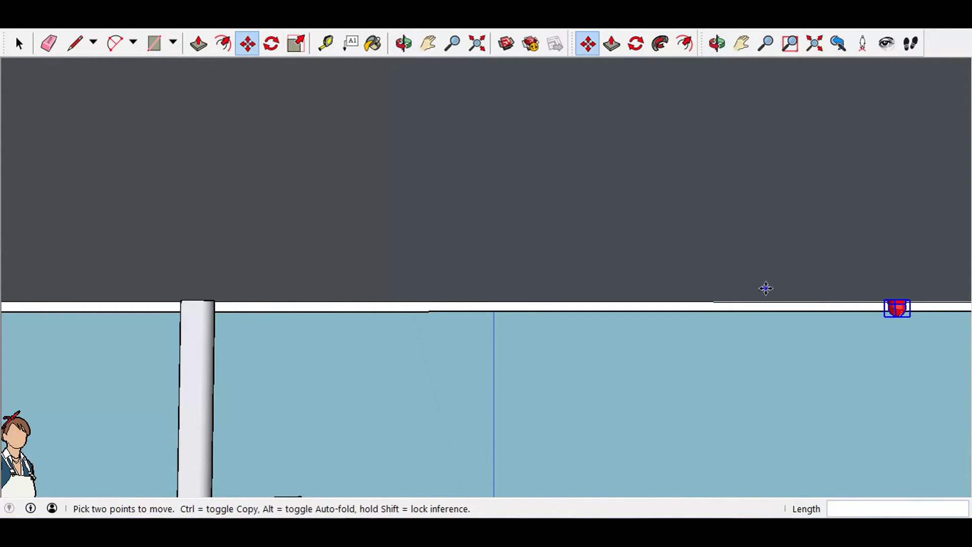
left_click(551, 336)
middle_click_drag(115, 240, 20, 228)
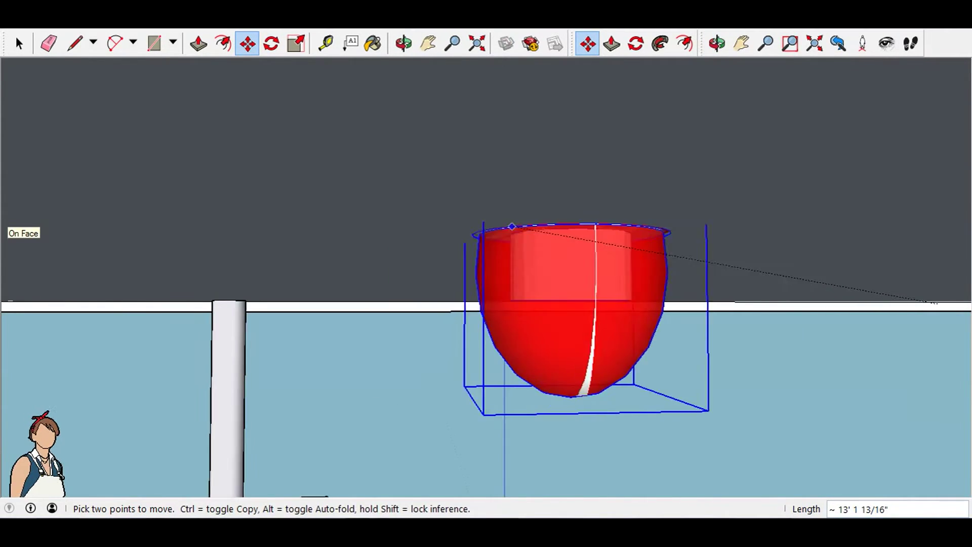
mouse_move(24, 302)
middle_mouse_down()
mouse_move(239, 303)
mouse_move(10, 347)
mouse_move(673, 351)
middle_mouse_up()
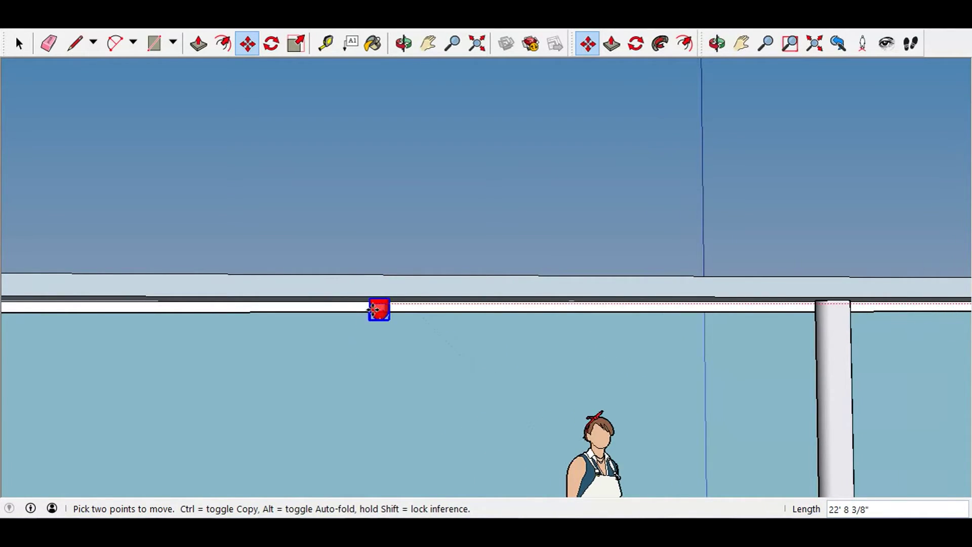
scroll(382, 316, "up", 4)
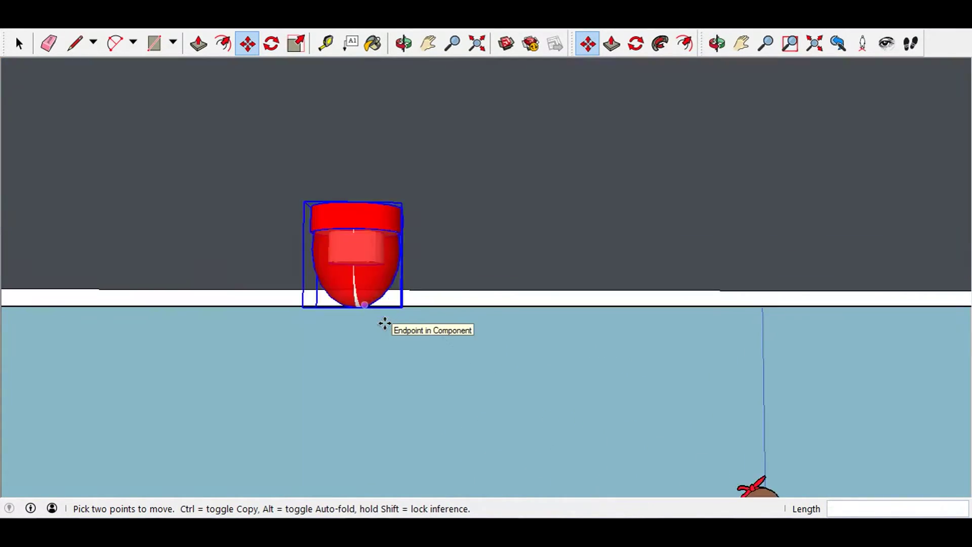
- Copy the bell about 24' along the beam and set it against the ceiling
left_click(363, 268)
key("ctrl")
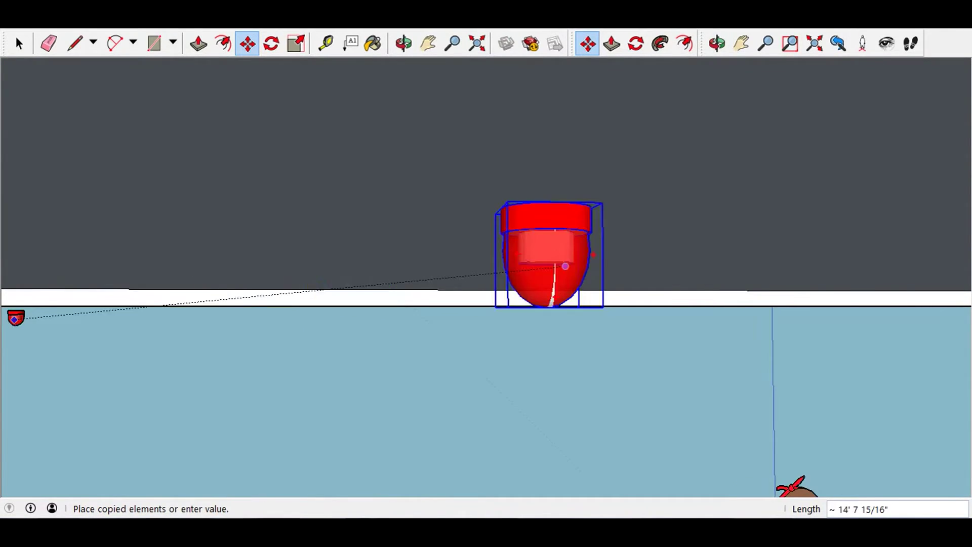
middle_click_drag(15, 317, 918, 320)
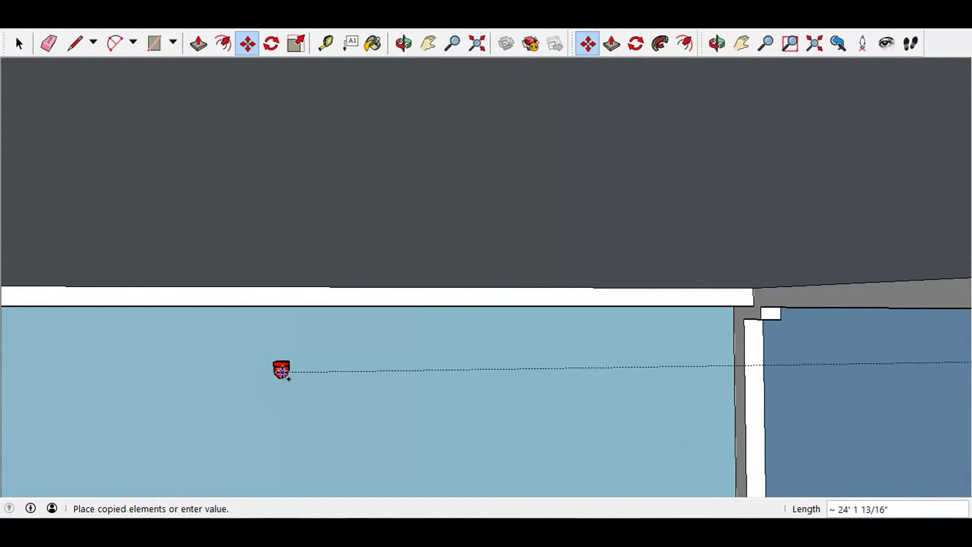
left_click(282, 369)
left_click(281, 361)
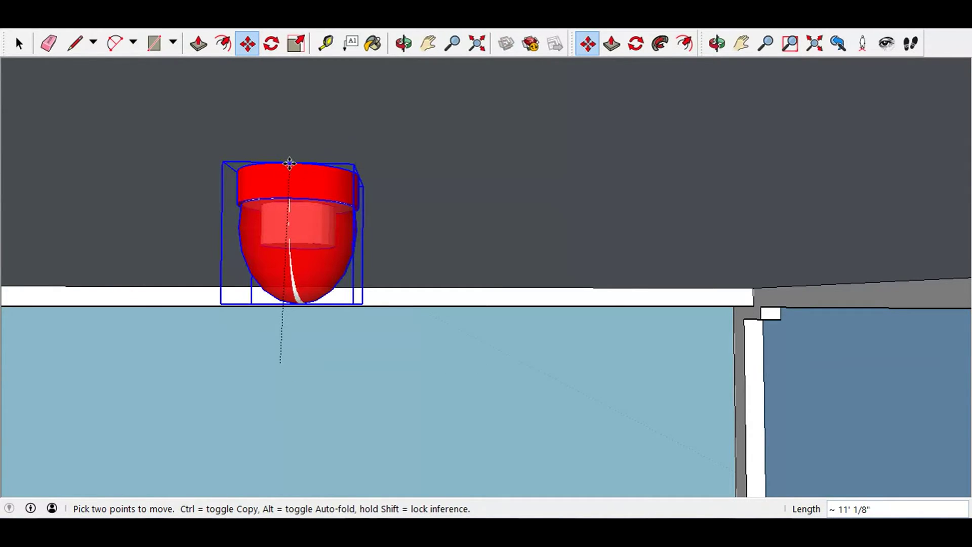
left_click(55, 152)
- Bring the whiteboard room and the neighbouring doorway into view
left_click(404, 43)
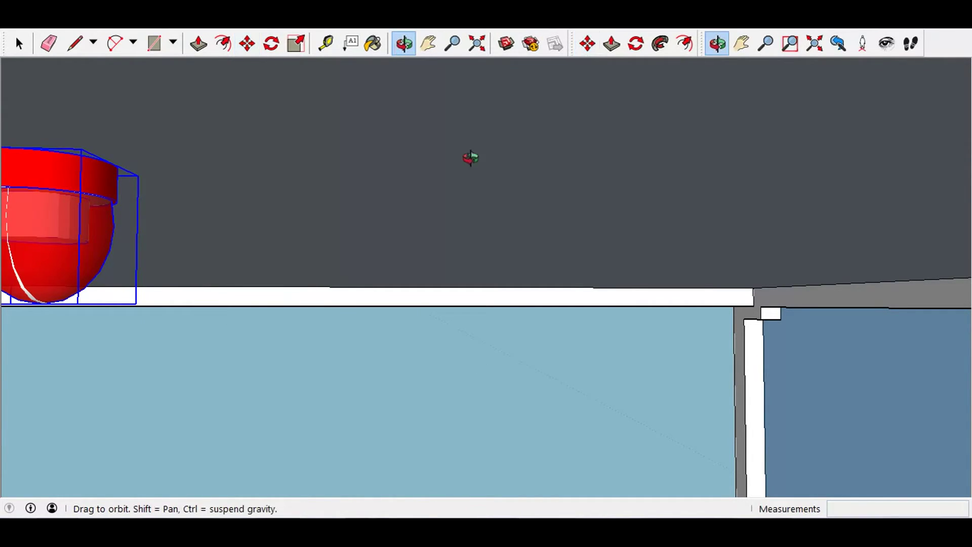
mouse_move(470, 158)
left_mouse_down()
mouse_move(262, 181)
mouse_move(243, 278)
left_mouse_up()
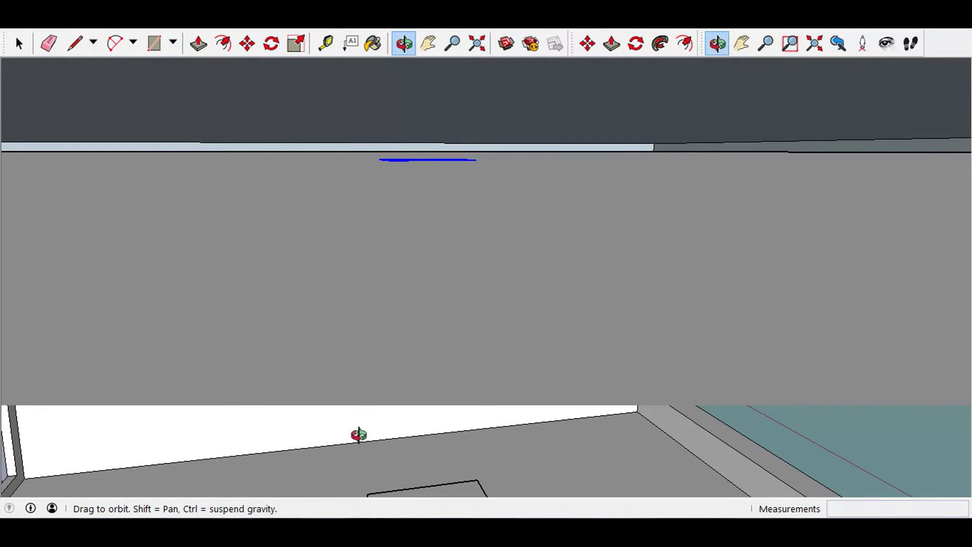
left_click_drag(358, 435, 322, 423)
mouse_move(394, 173)
left_mouse_down()
mouse_move(351, 119)
mouse_move(373, 119)
mouse_move(217, 94)
left_mouse_up()
left_click(428, 43)
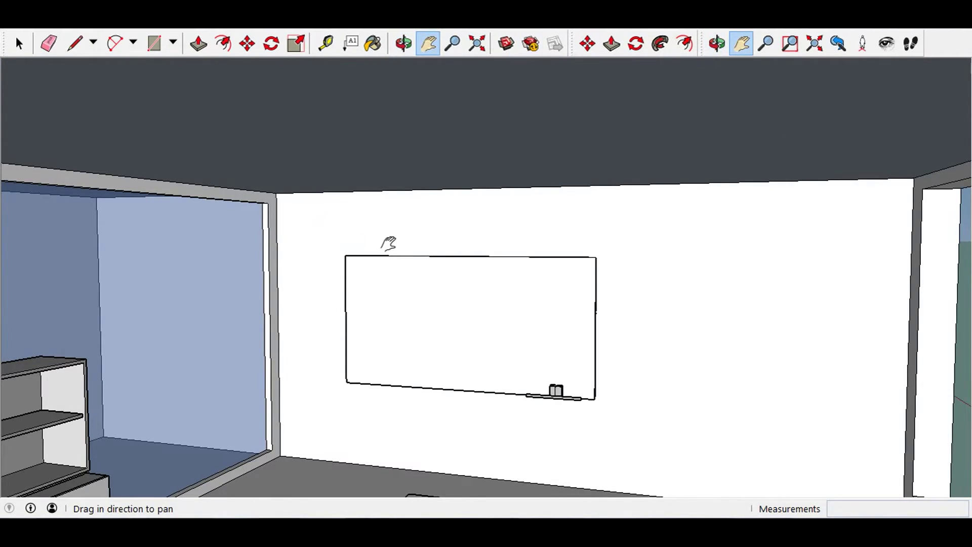
left_click_drag(387, 245, 566, 237)
- Copy the whiteboard room's bell to the ceiling beside the doorway
left_click(245, 45)
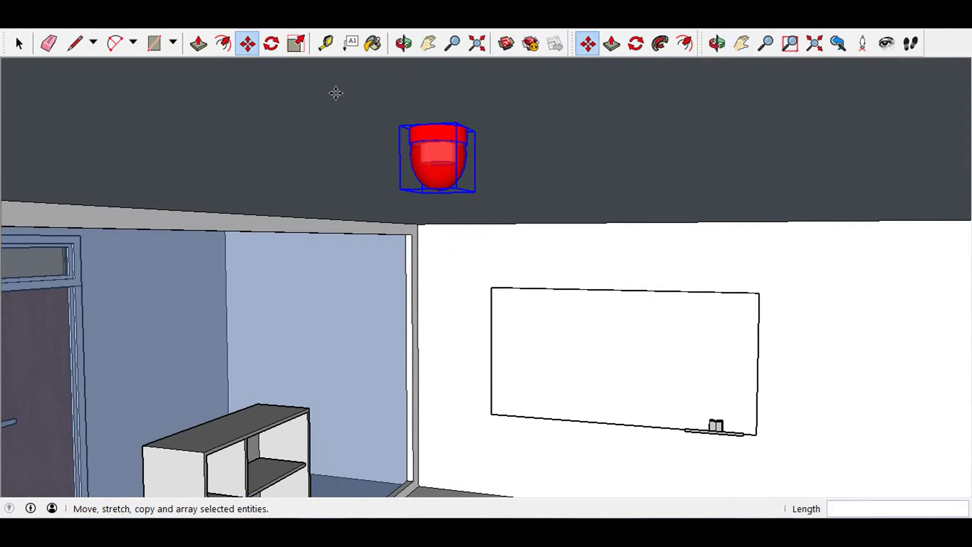
key("ctrl")
left_click(448, 171)
mouse_move(833, 157)
middle_mouse_down()
mouse_move(5, 202)
mouse_move(442, 245)
middle_mouse_up()
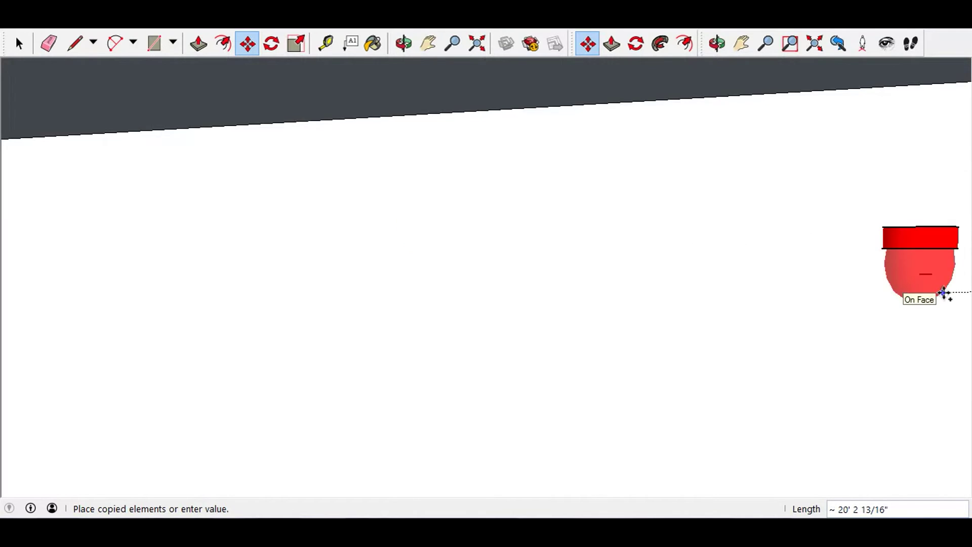
middle_click_drag(968, 273, 677, 260)
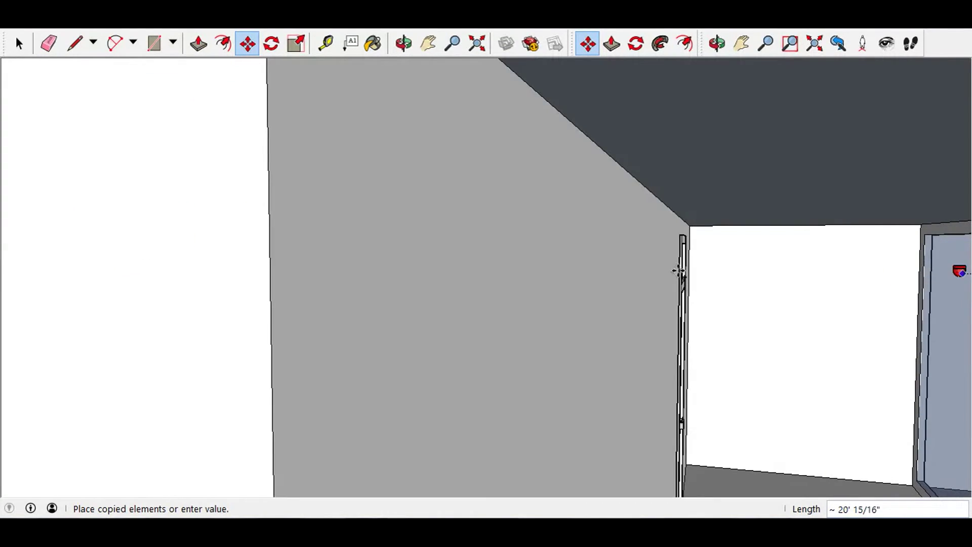
left_click(546, 176)
- Move the new bell copy on toward the neighbouring bedroom
key("o")
scroll(600, 147, "up", 2)
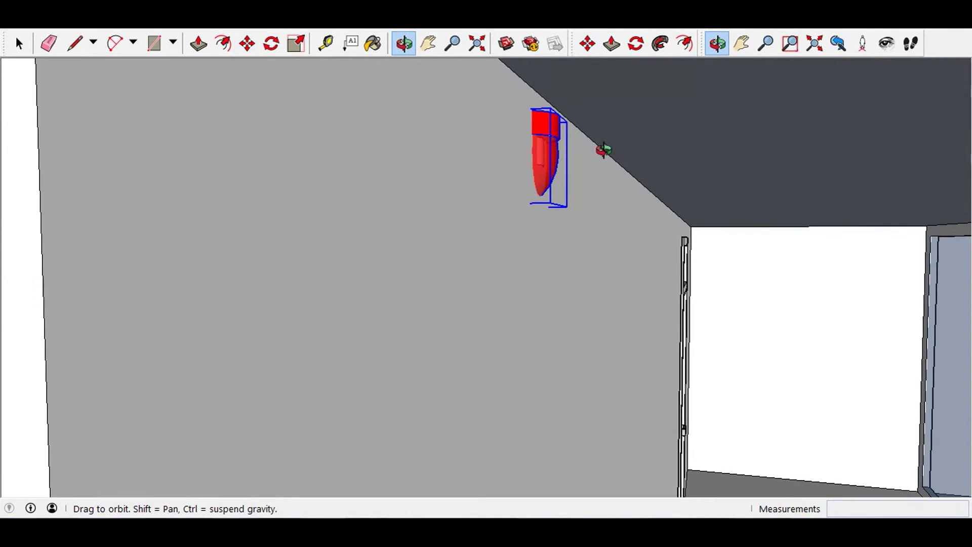
scroll(600, 160, "up", 2)
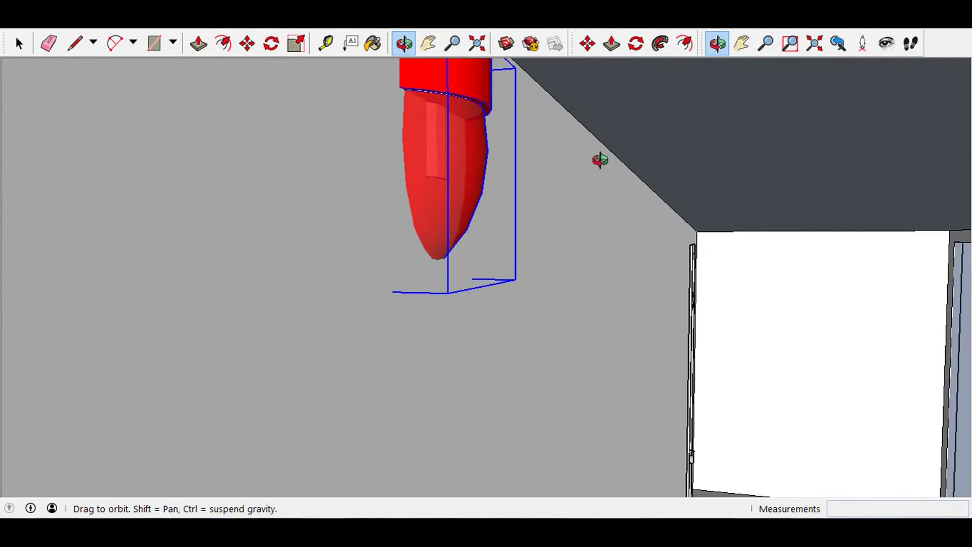
left_click_drag(600, 160, 723, 191)
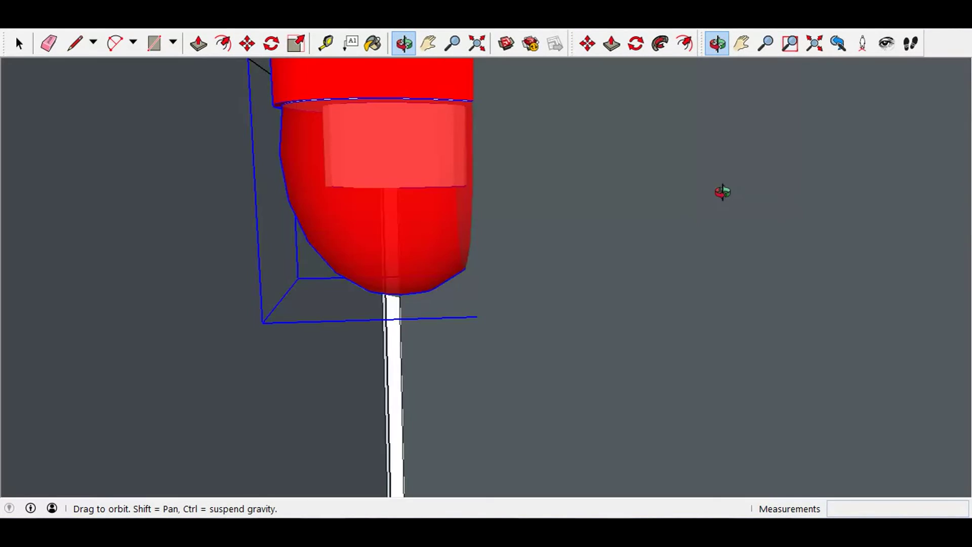
left_click(246, 44)
middle_click_drag(91, 223, 138, 125)
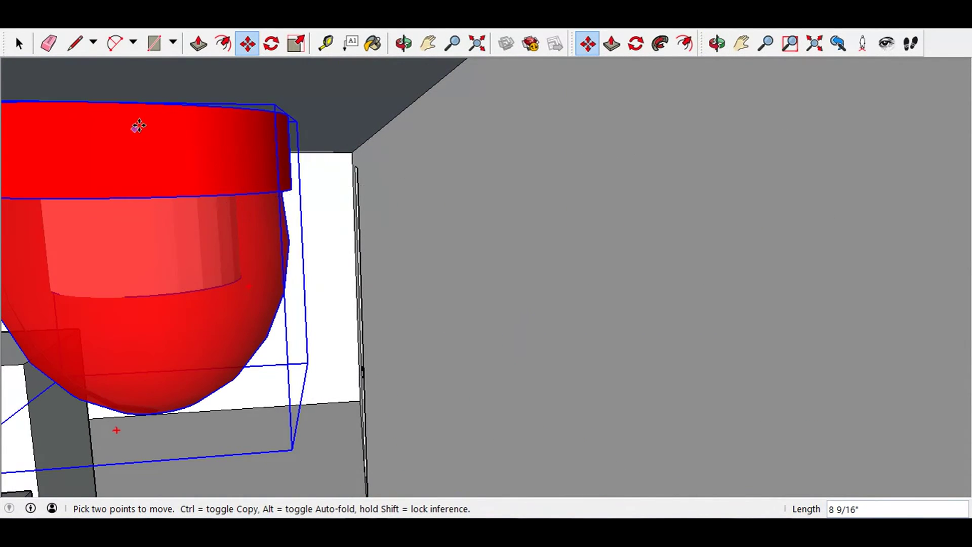
left_click(130, 99)
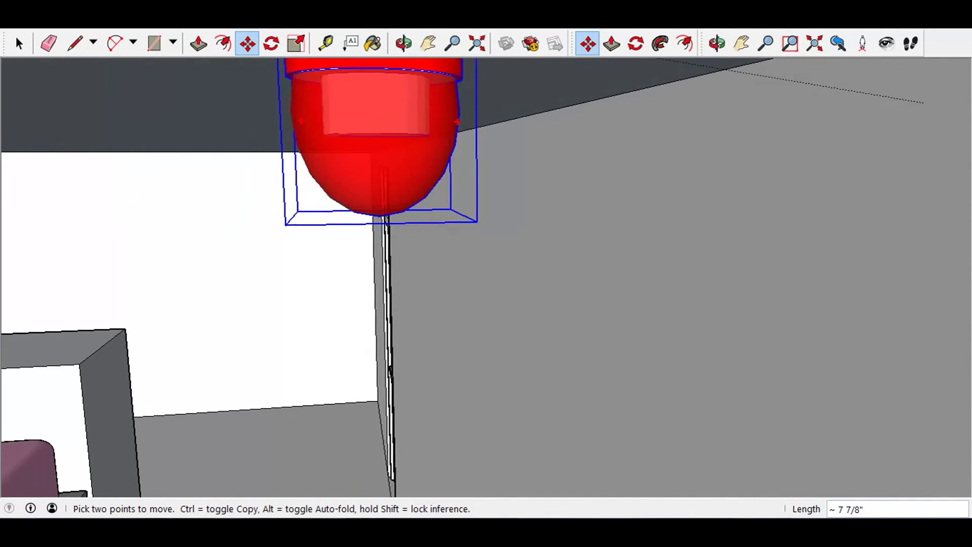
mouse_move(653, 204)
middle_mouse_down()
mouse_move(407, 312)
mouse_move(565, 203)
middle_mouse_up()
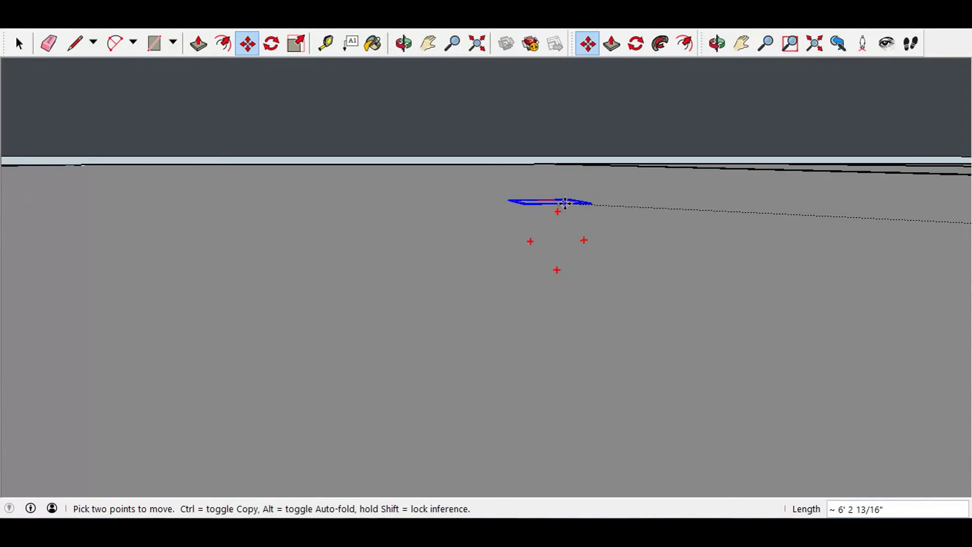
- Place the bell, then shift the bedroom's ceiling bell further left
left_click(360, 190)
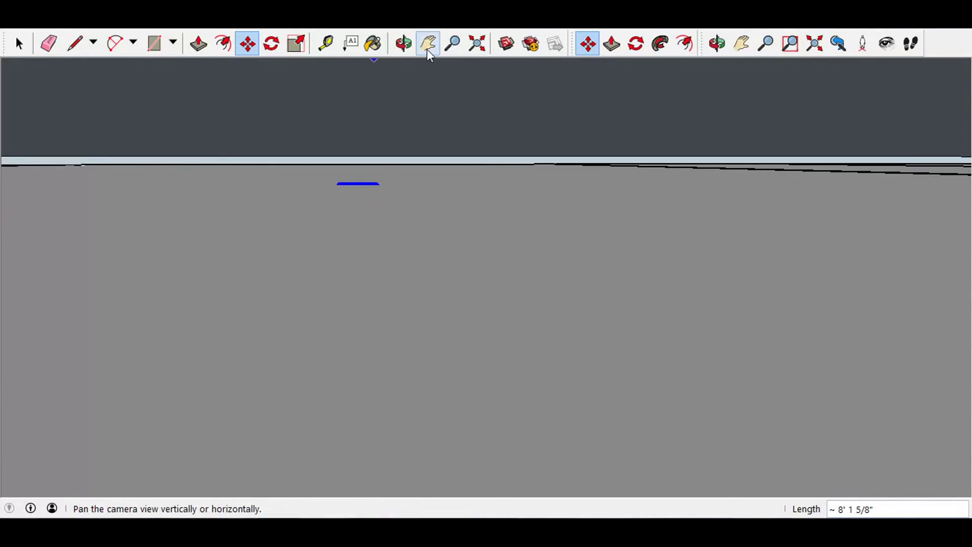
left_click(427, 49)
mouse_move(390, 146)
left_mouse_down()
mouse_move(380, 282)
mouse_move(417, 256)
left_mouse_up()
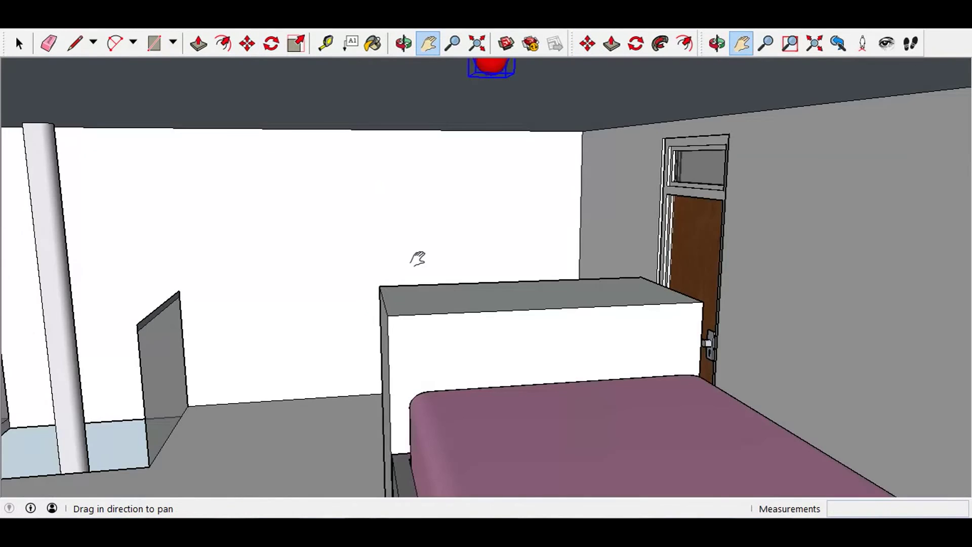
left_click(247, 43)
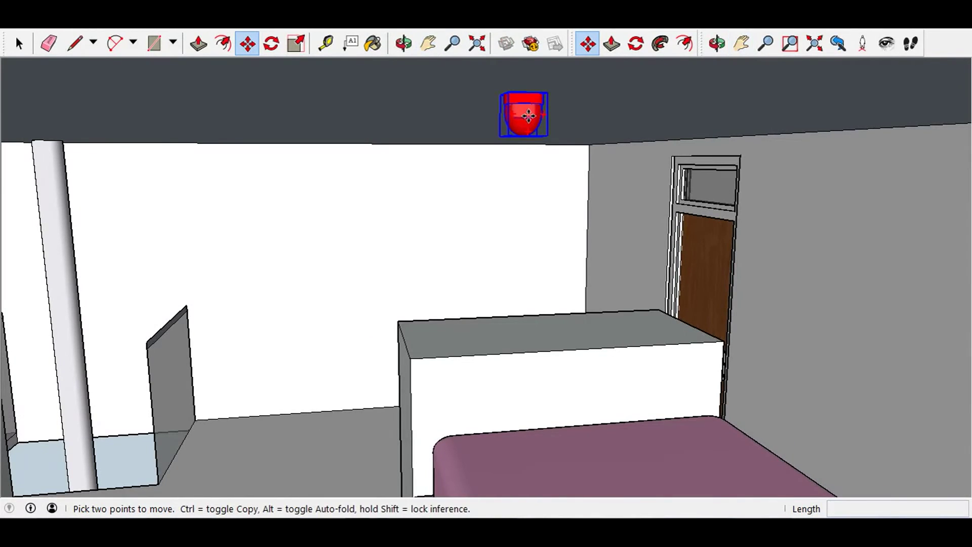
left_click(528, 117)
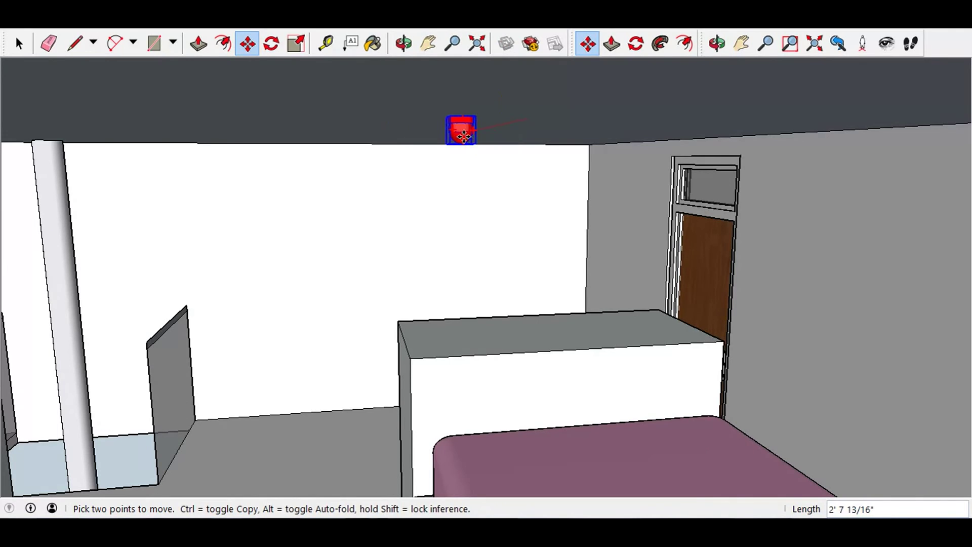
left_click(464, 134)
- Reposition the bedroom bell on the ceiling again and check it from several angles
left_click(404, 43)
mouse_move(547, 398)
left_mouse_down()
mouse_move(416, 379)
mouse_move(745, 403)
left_mouse_up()
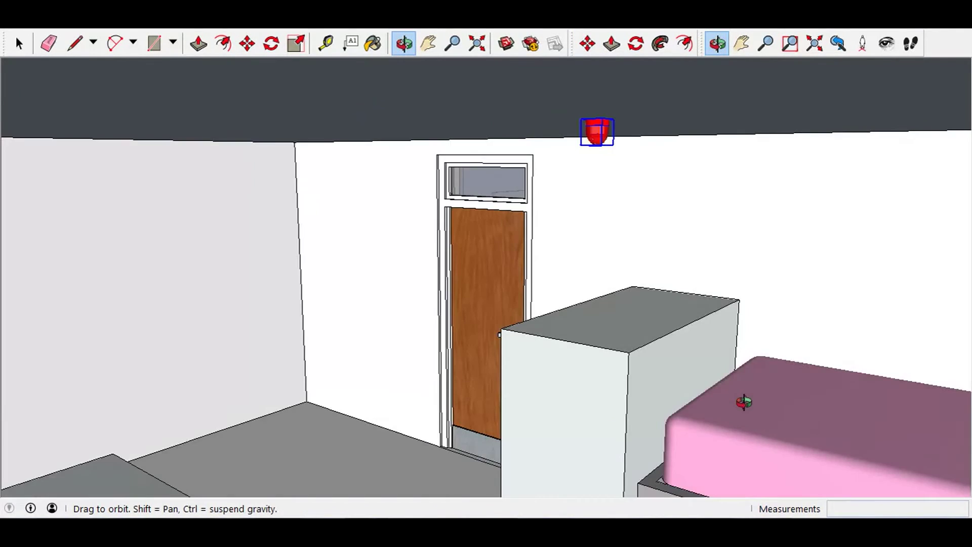
left_click(243, 44)
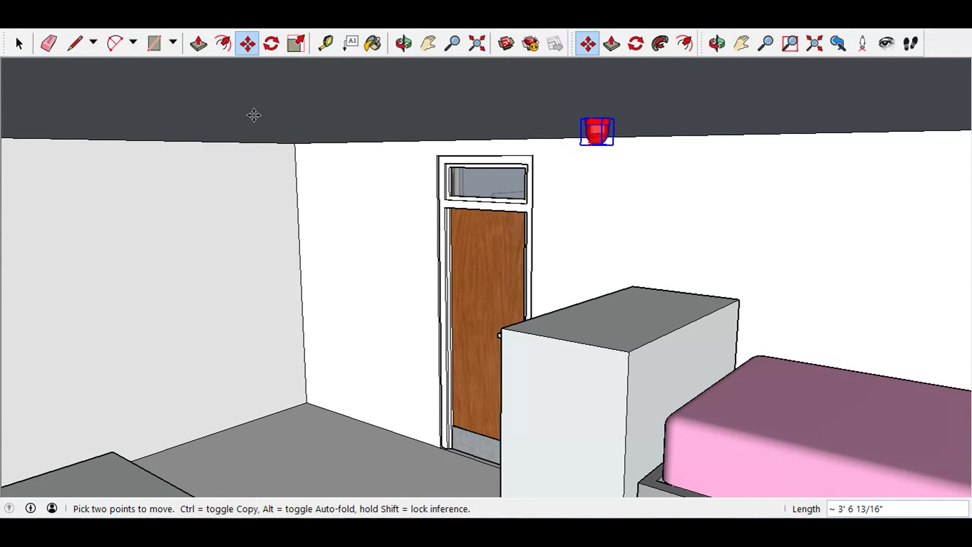
left_click(223, 139)
left_click(403, 43)
left_click_drag(582, 365, 325, 346)
left_click_drag(347, 185, 412, 181)
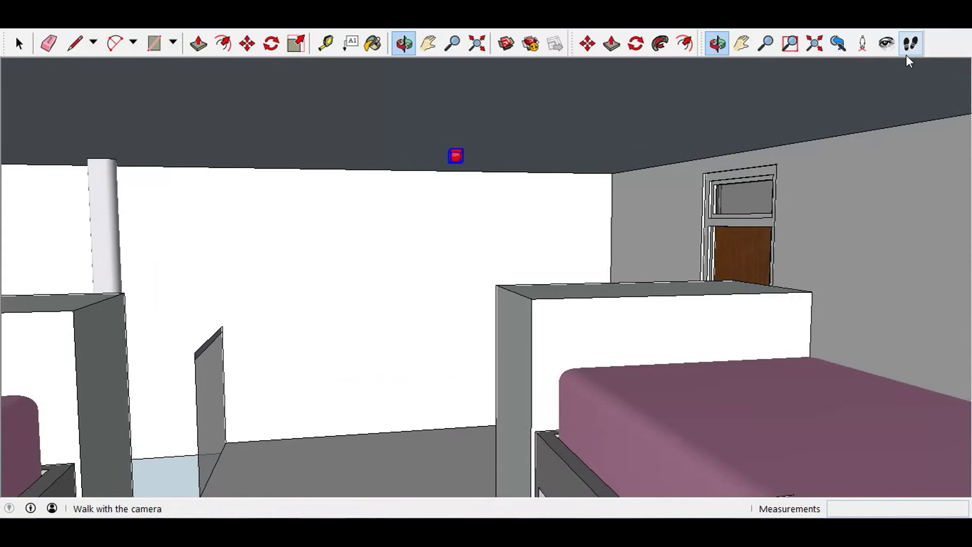